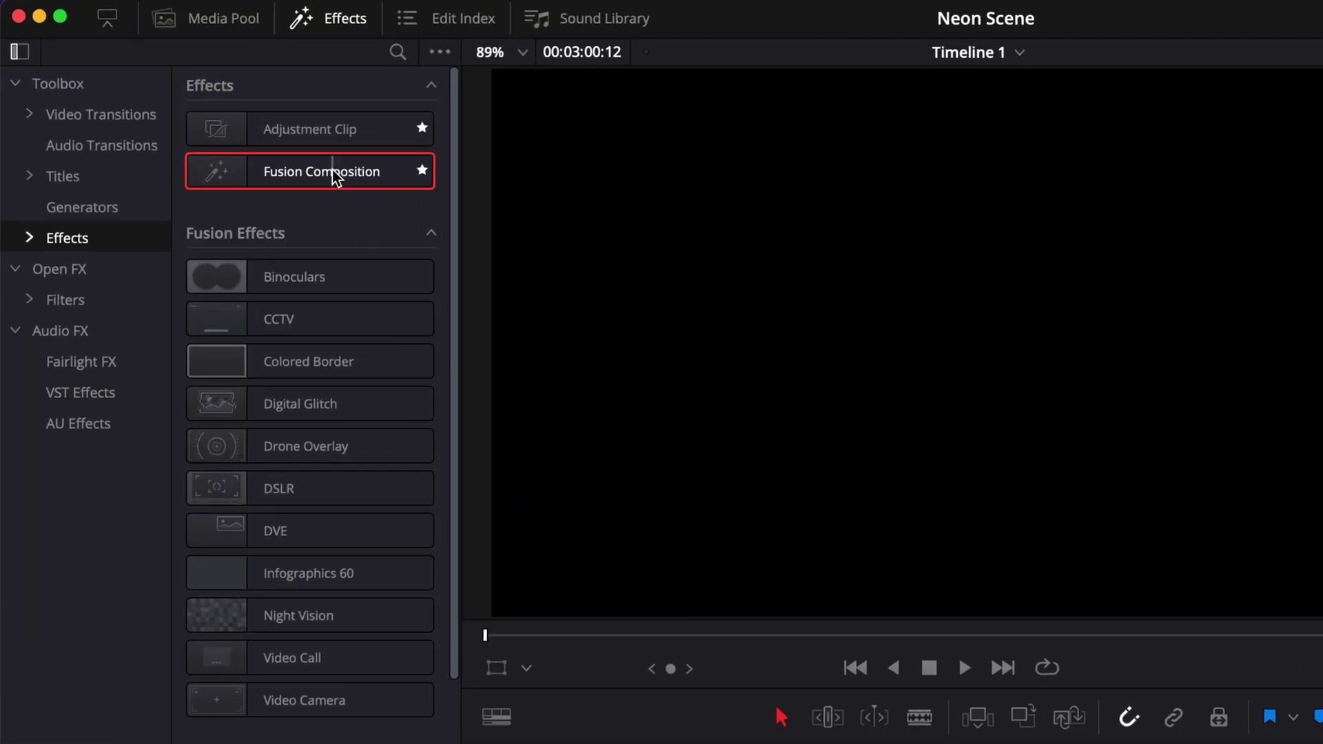
# Step: Place a Fusion Composition at the start of the Video 1 track and open it for node editing
pyautogui.moveTo(275, 115); pyautogui.dragTo(549, 304)
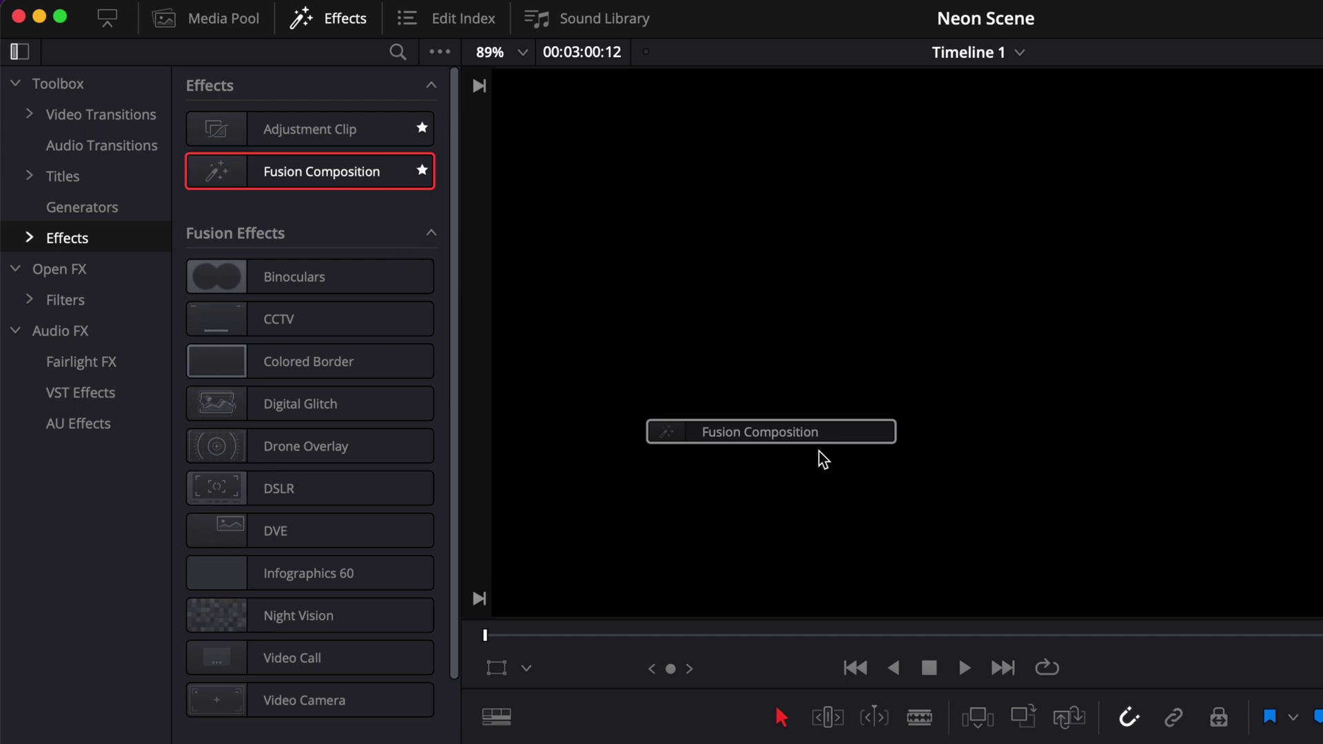
pyautogui.moveTo(823, 459); pyautogui.dragTo(496, 604)
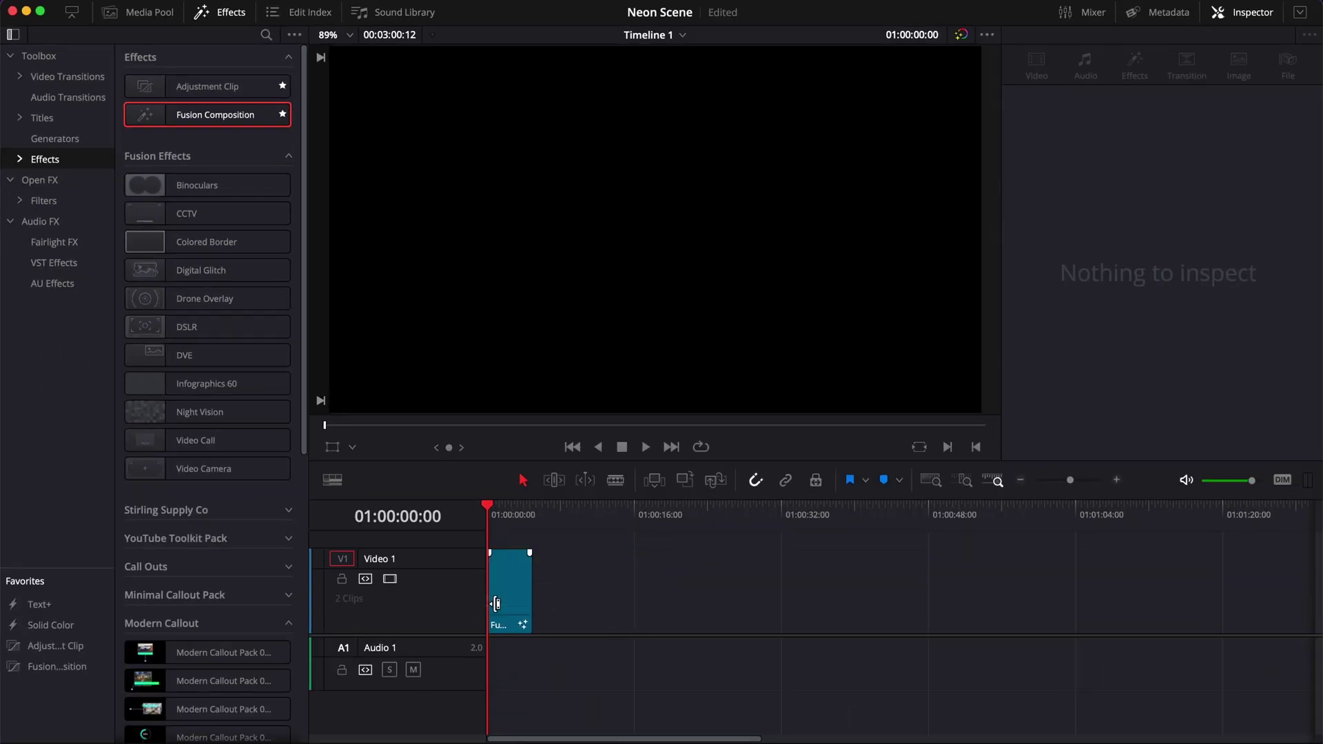
pyautogui.click(510, 605)
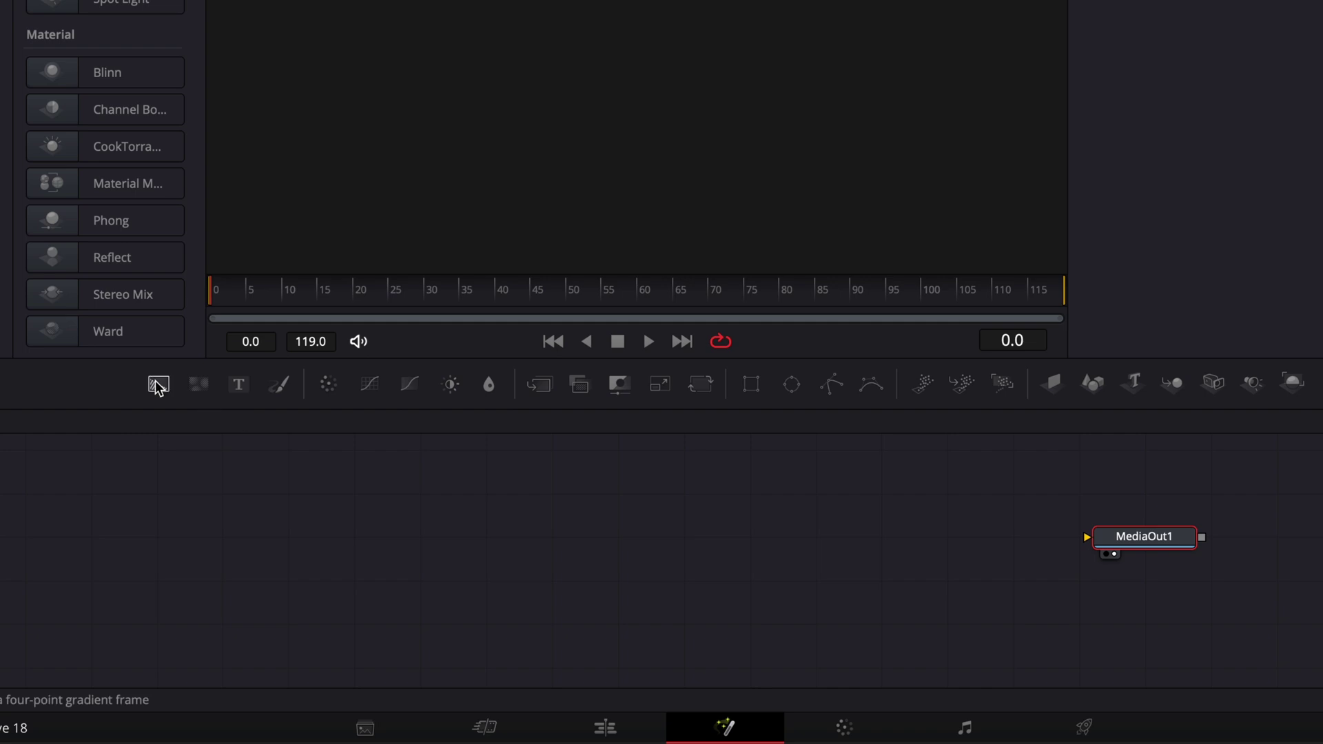
# Step: Add two Background nodes and merge the first over the second, feeding the merge into MediaOut1
pyautogui.click(160, 387)
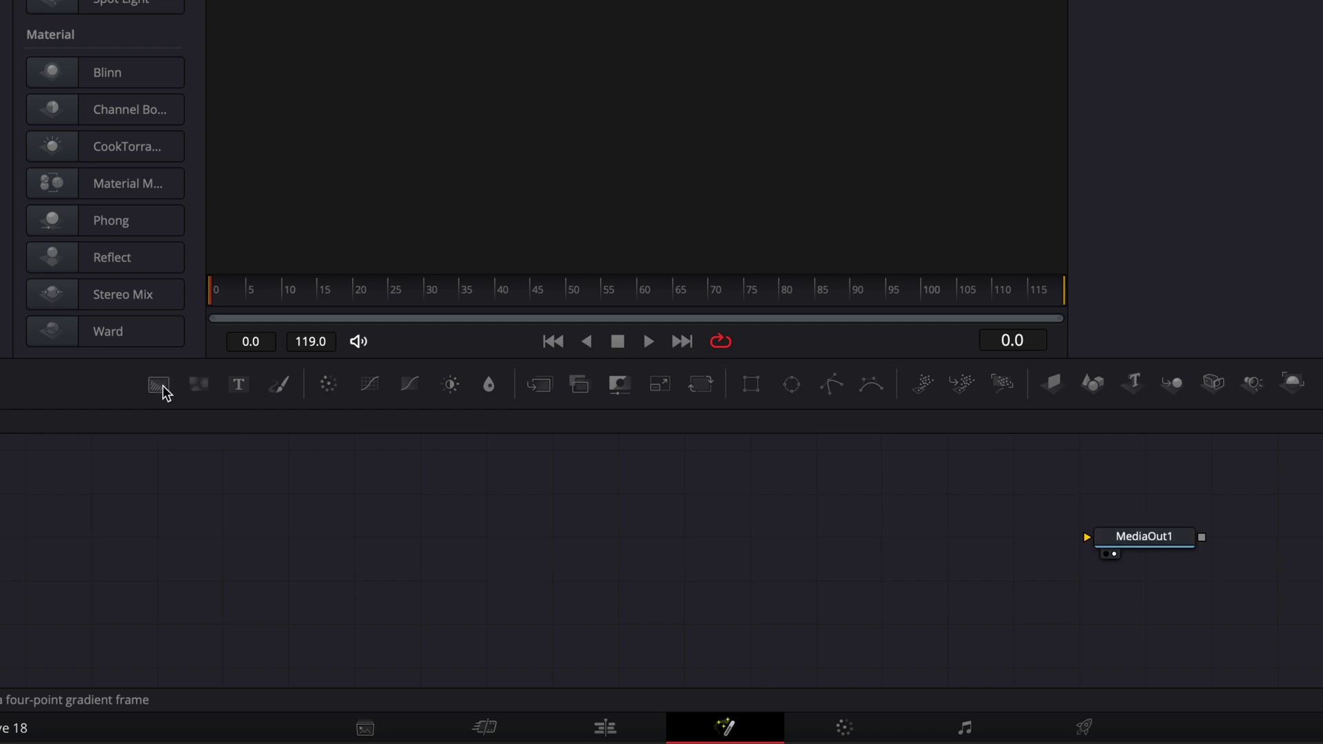
pyautogui.moveTo(163, 386); pyautogui.dragTo(72, 536)
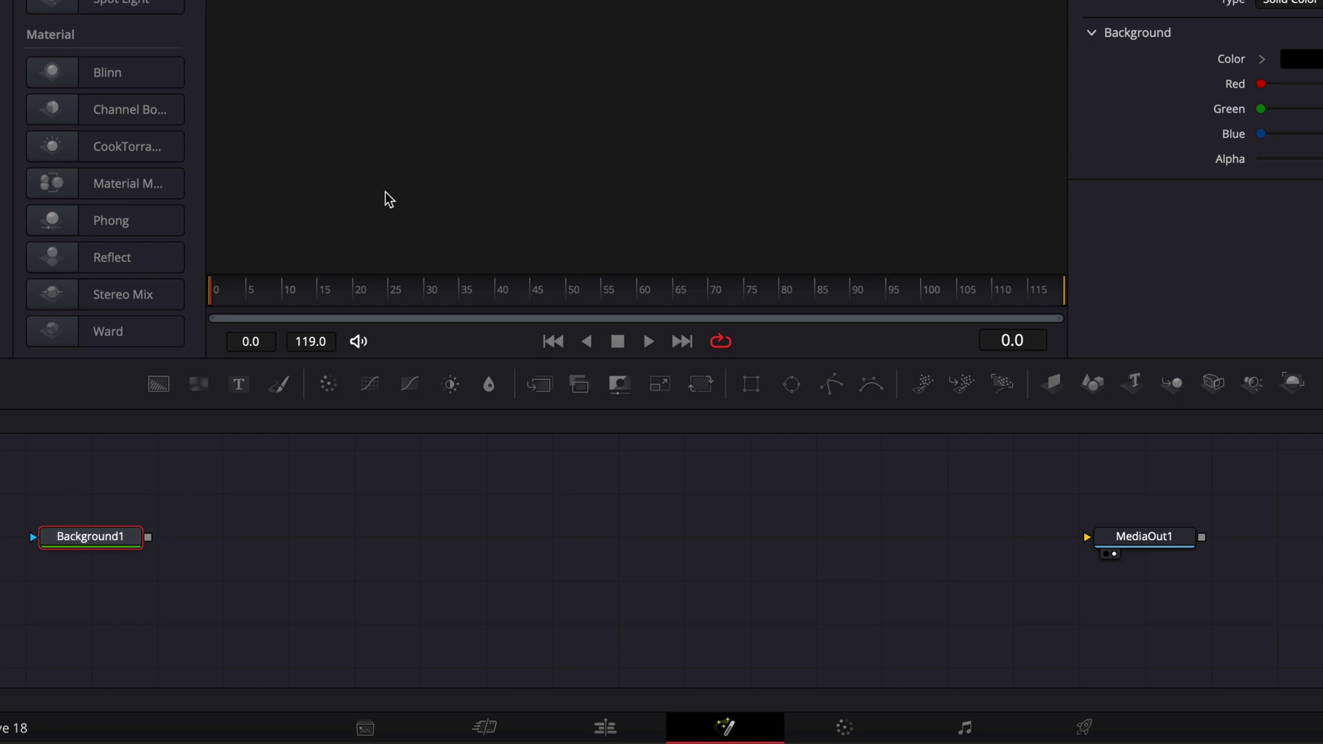
pyautogui.moveTo(157, 388); pyautogui.dragTo(892, 632)
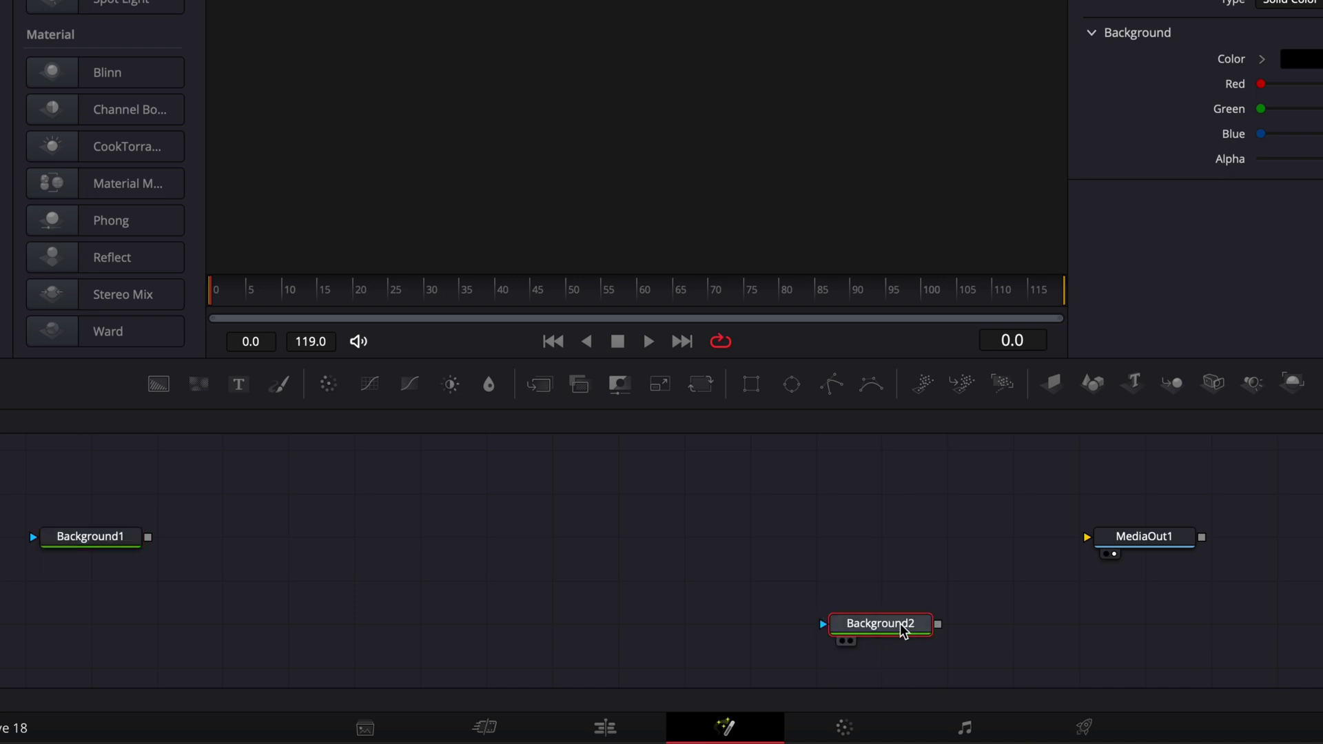
pyautogui.moveTo(149, 538); pyautogui.dragTo(938, 625)
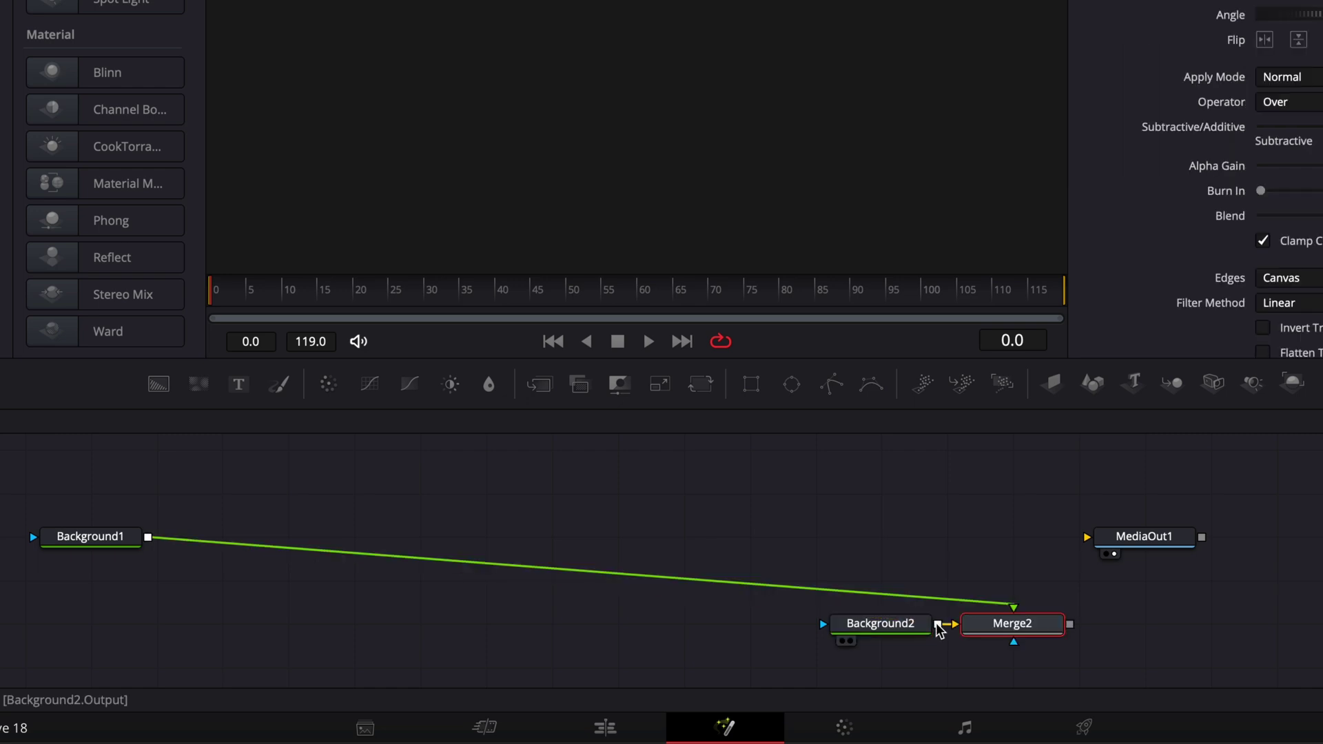
pyautogui.moveTo(1072, 631); pyautogui.dragTo(1132, 630)
# Step: Rename the Background2 node as BlackBG
pyautogui.click(880, 629)
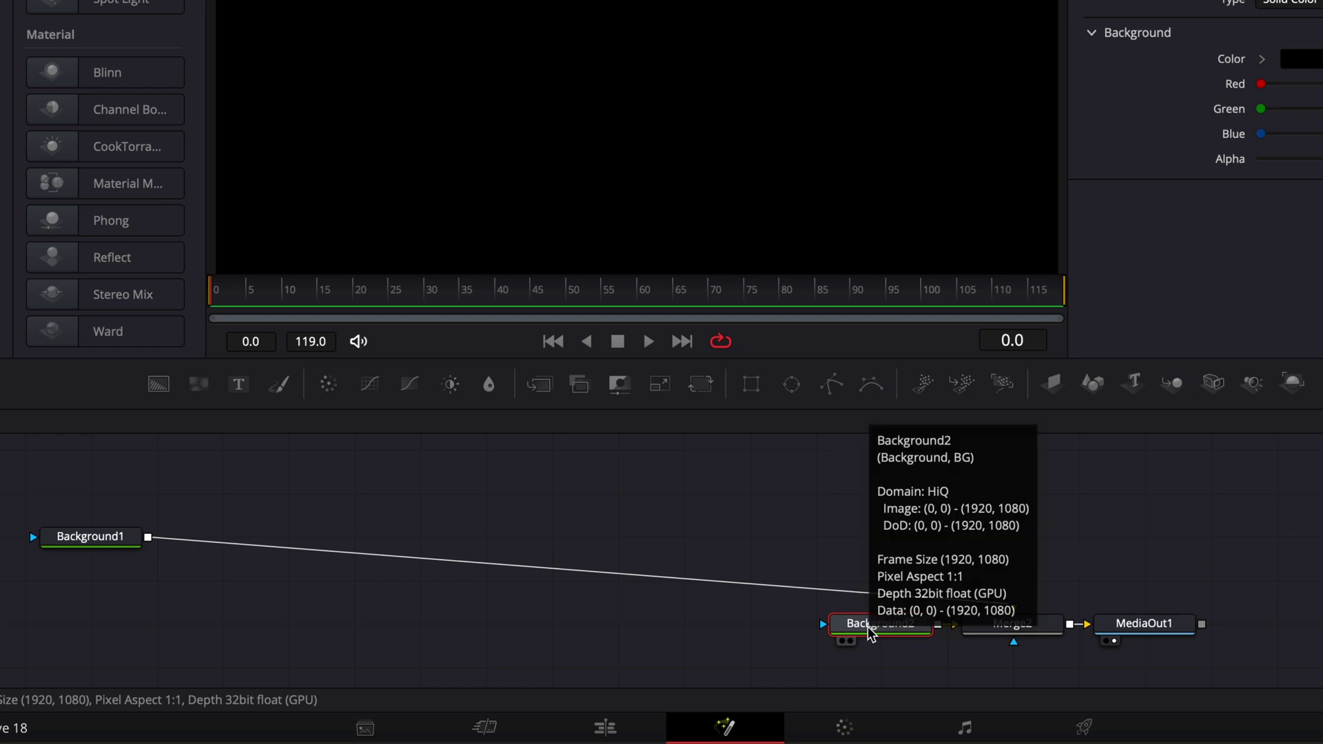
pyautogui.press('F2')
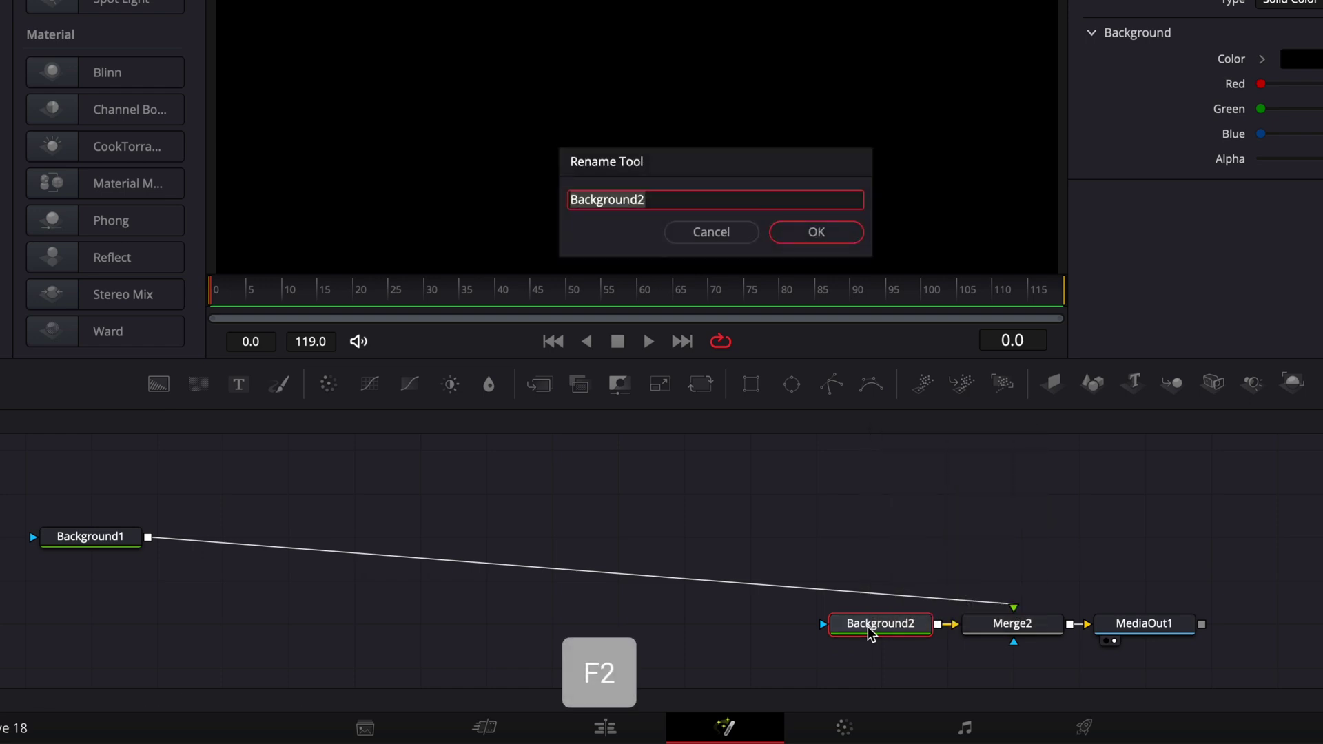
pyautogui.write('BlackBG')
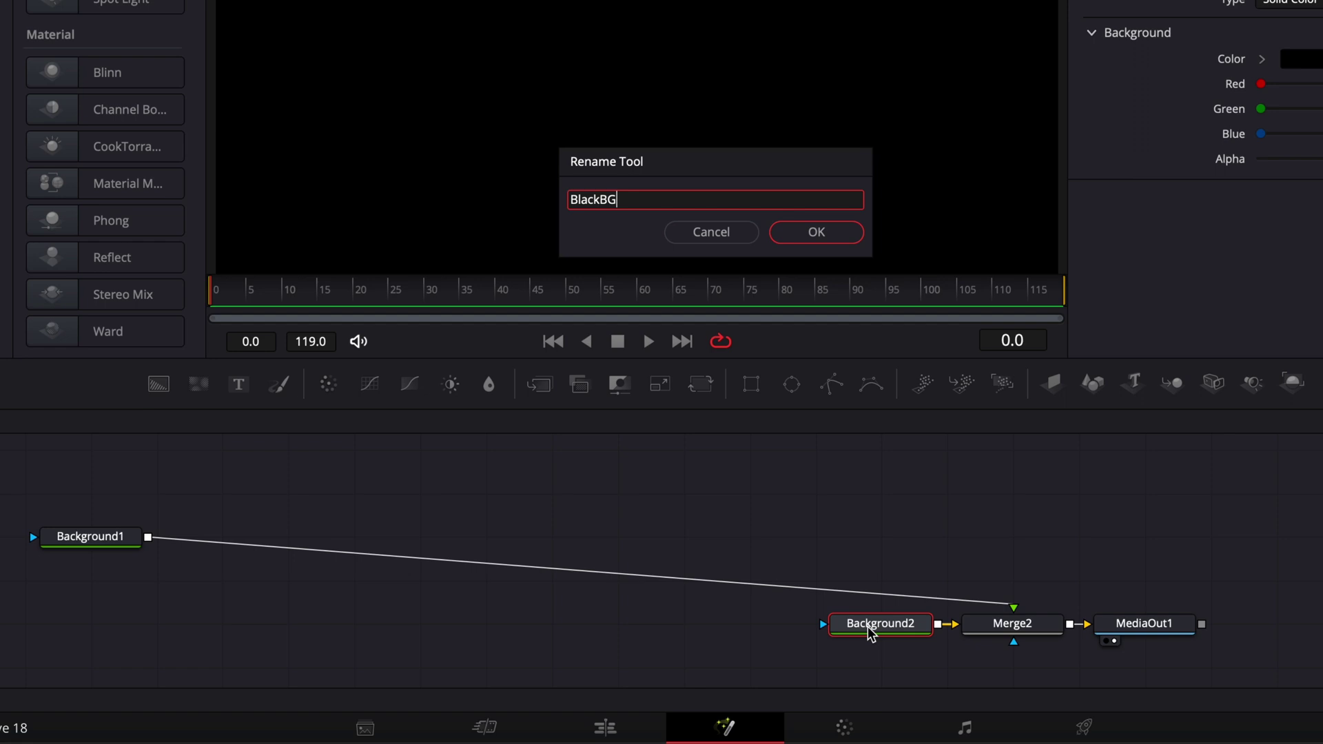
pyautogui.press('Return')
# Step: Rename the Background1 node as Canvas and set its alpha to 0
pyautogui.click(68, 535)
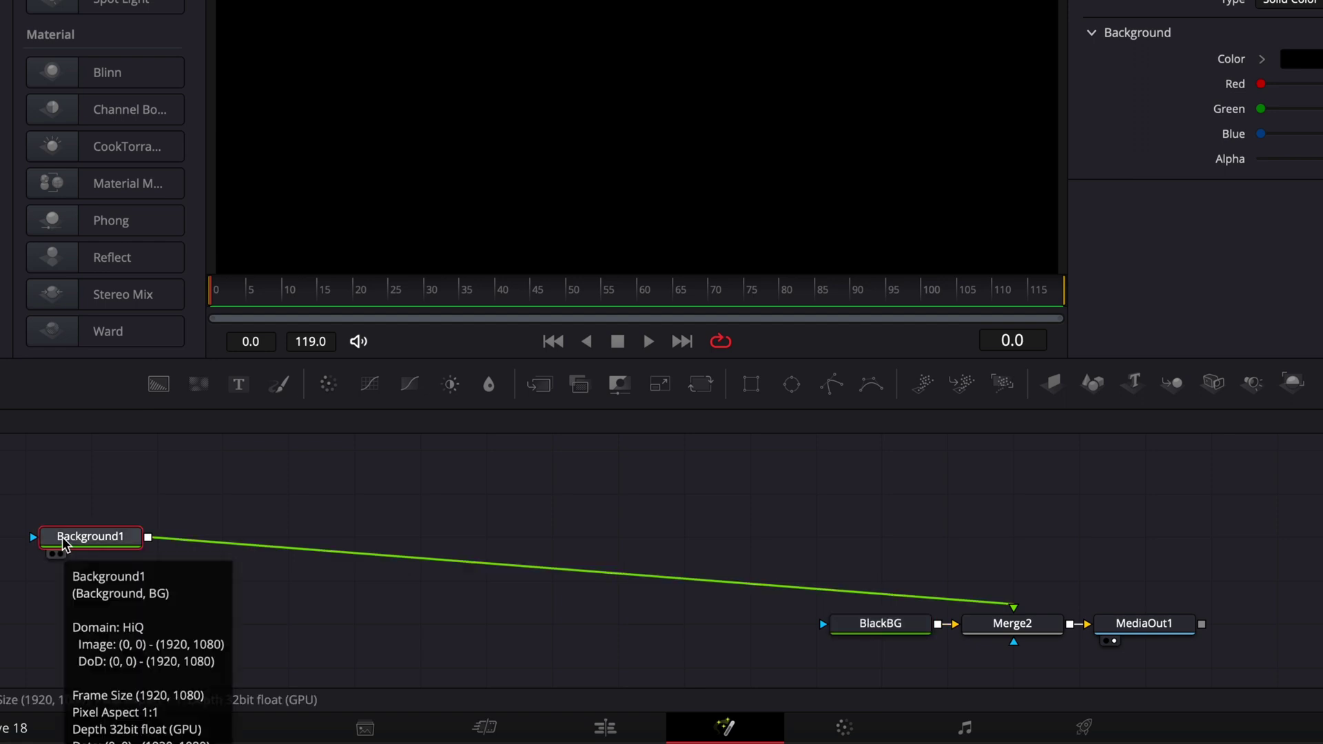
pyautogui.press('F2')
pyautogui.write('Canvas')
pyautogui.press('Return')
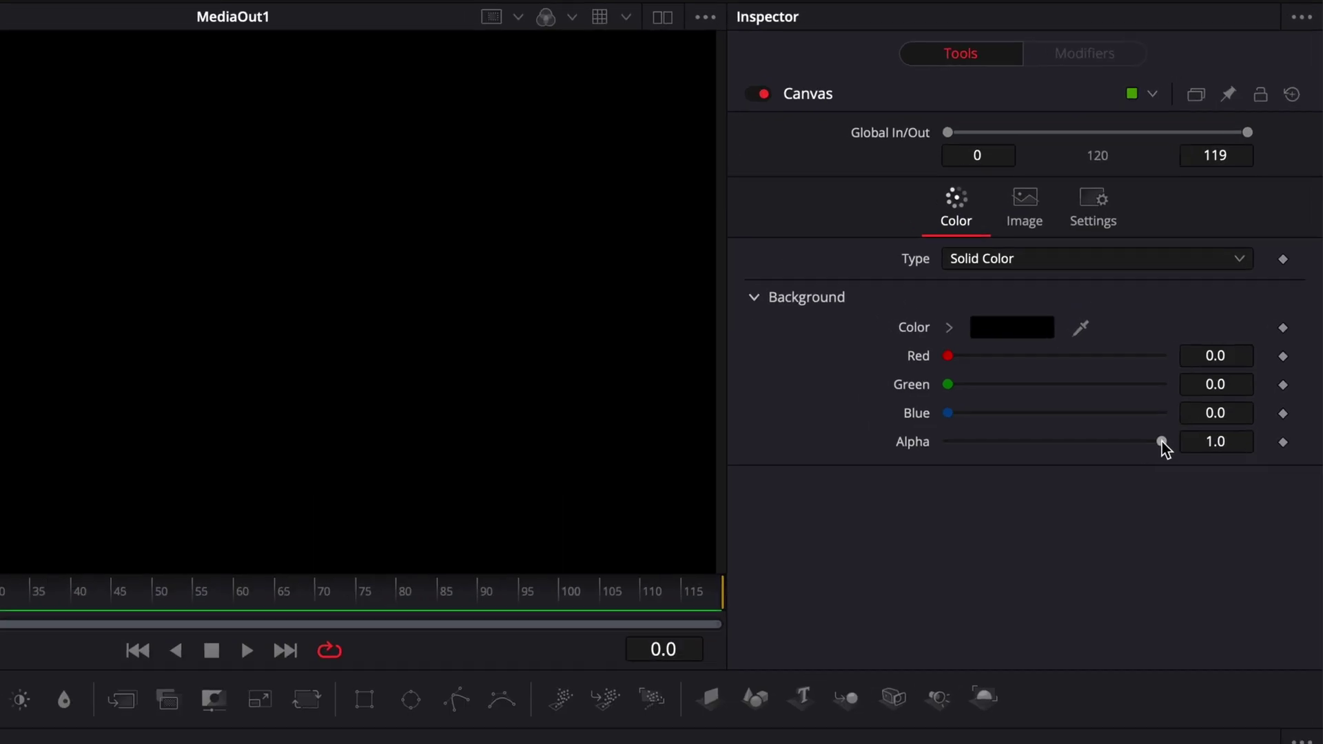
pyautogui.moveTo(1167, 446); pyautogui.dragTo(921, 438)
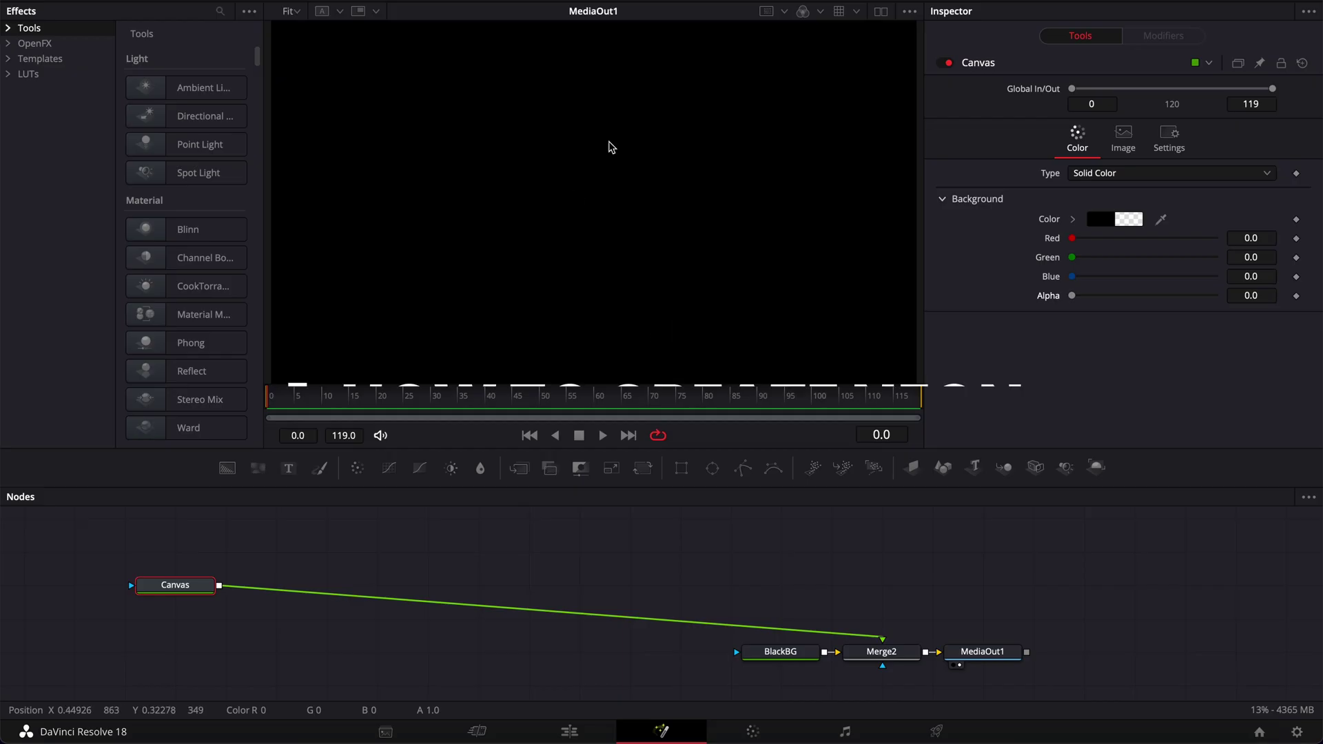
# Step: Merge a new Background node over Canvas and mask it with a Rectangle
pyautogui.moveTo(228, 469); pyautogui.dragTo(348, 536)
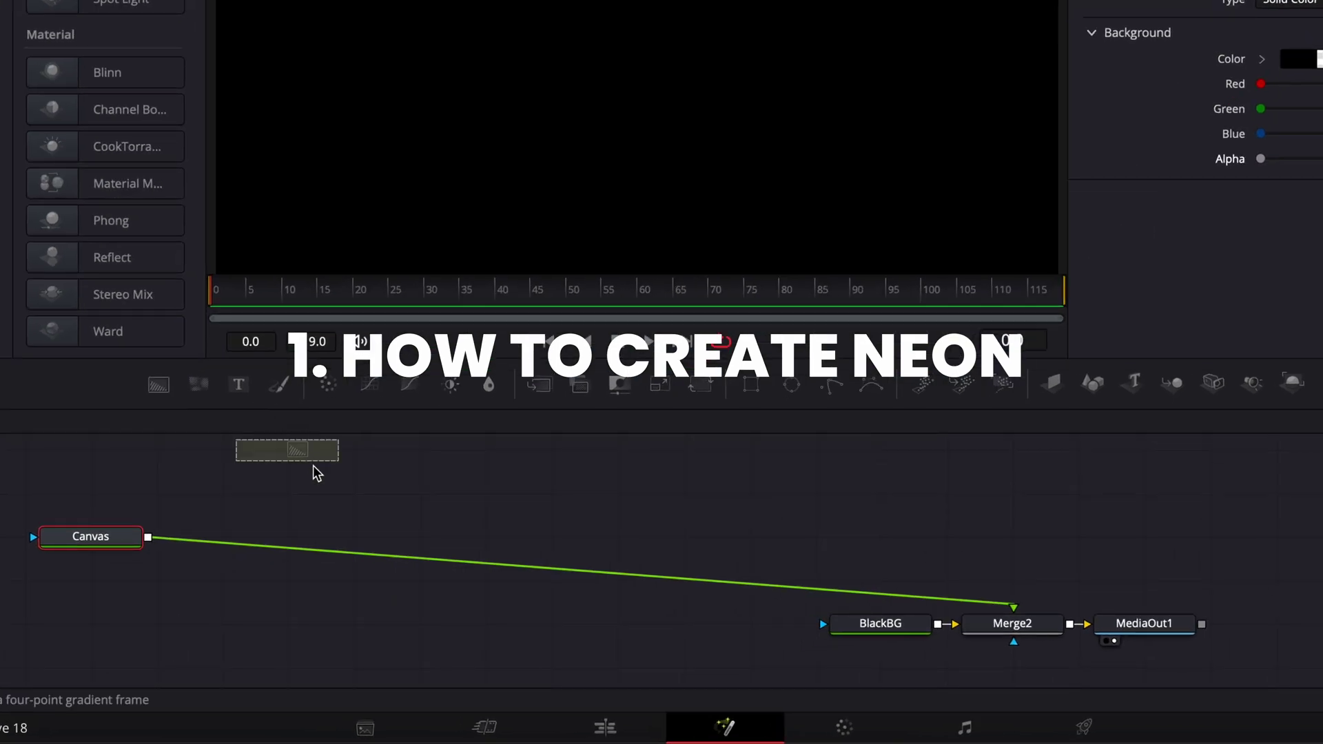
pyautogui.moveTo(317, 474); pyautogui.dragTo(151, 566)
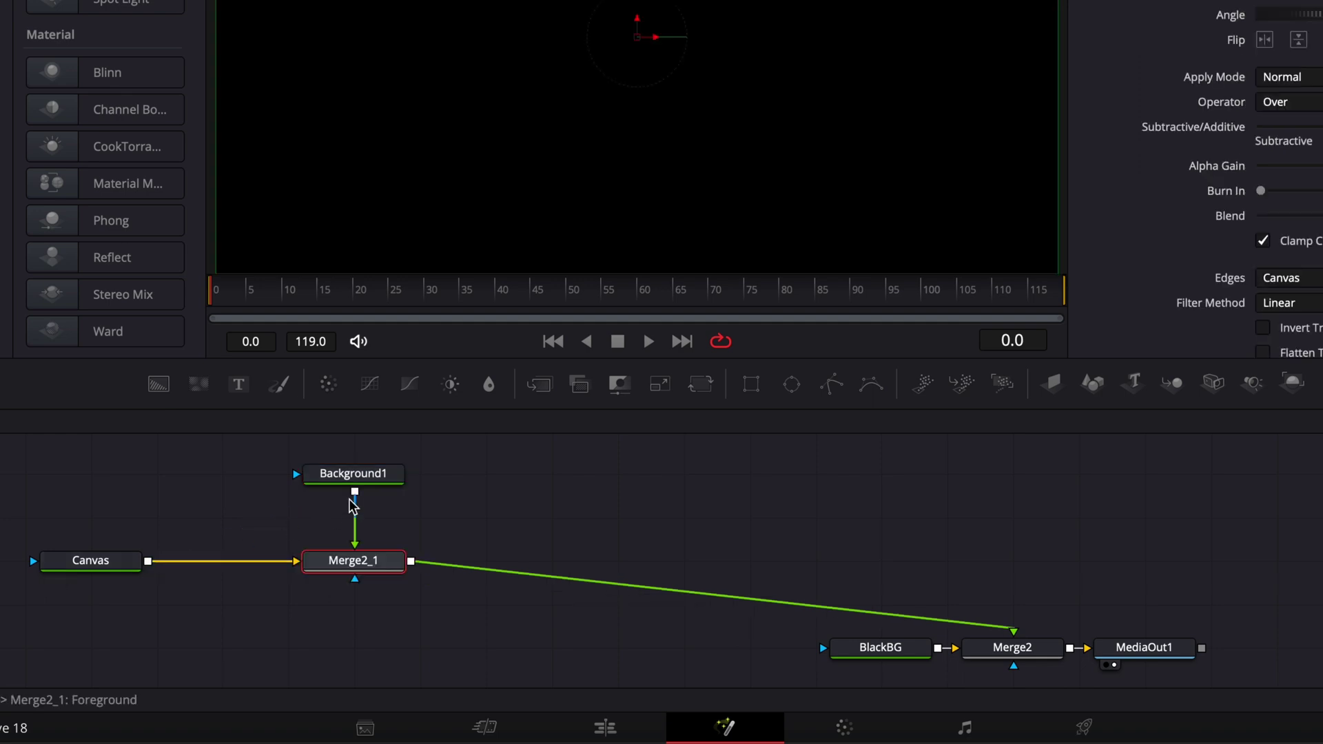
pyautogui.click(353, 475)
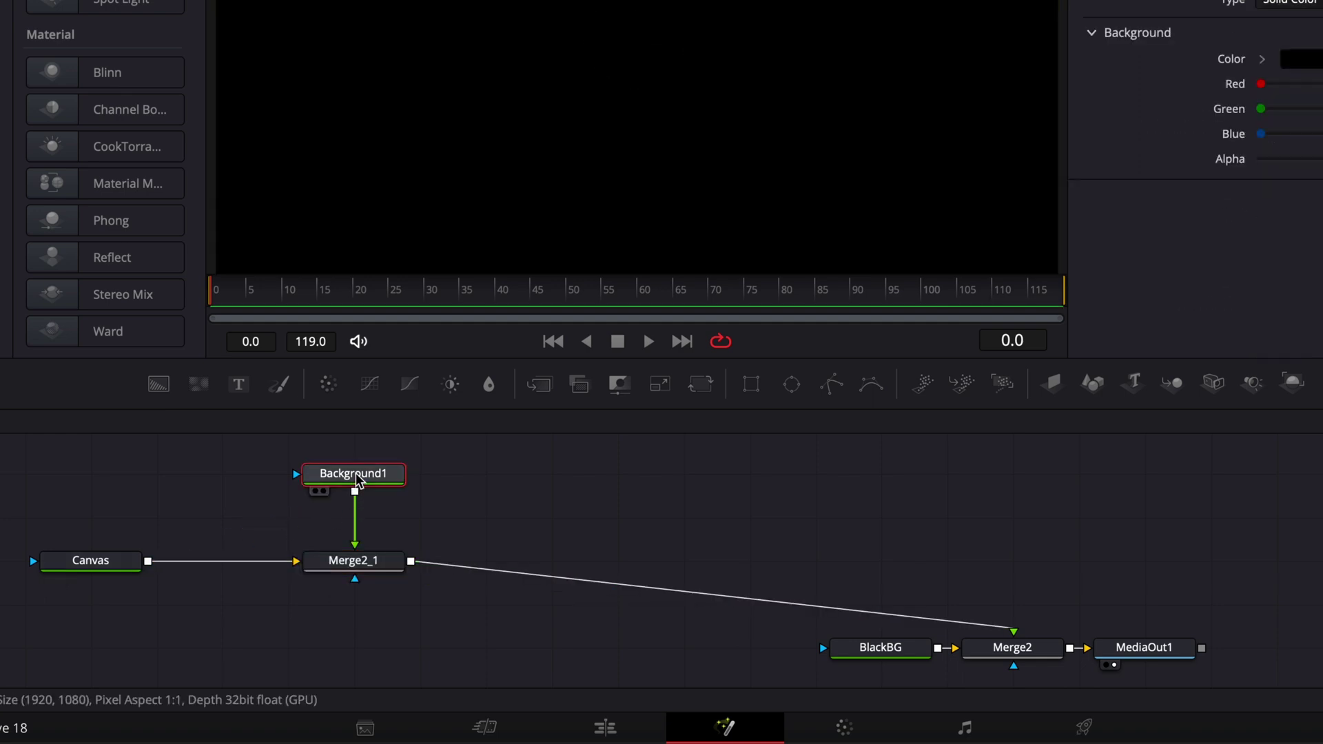
pyautogui.click(754, 388)
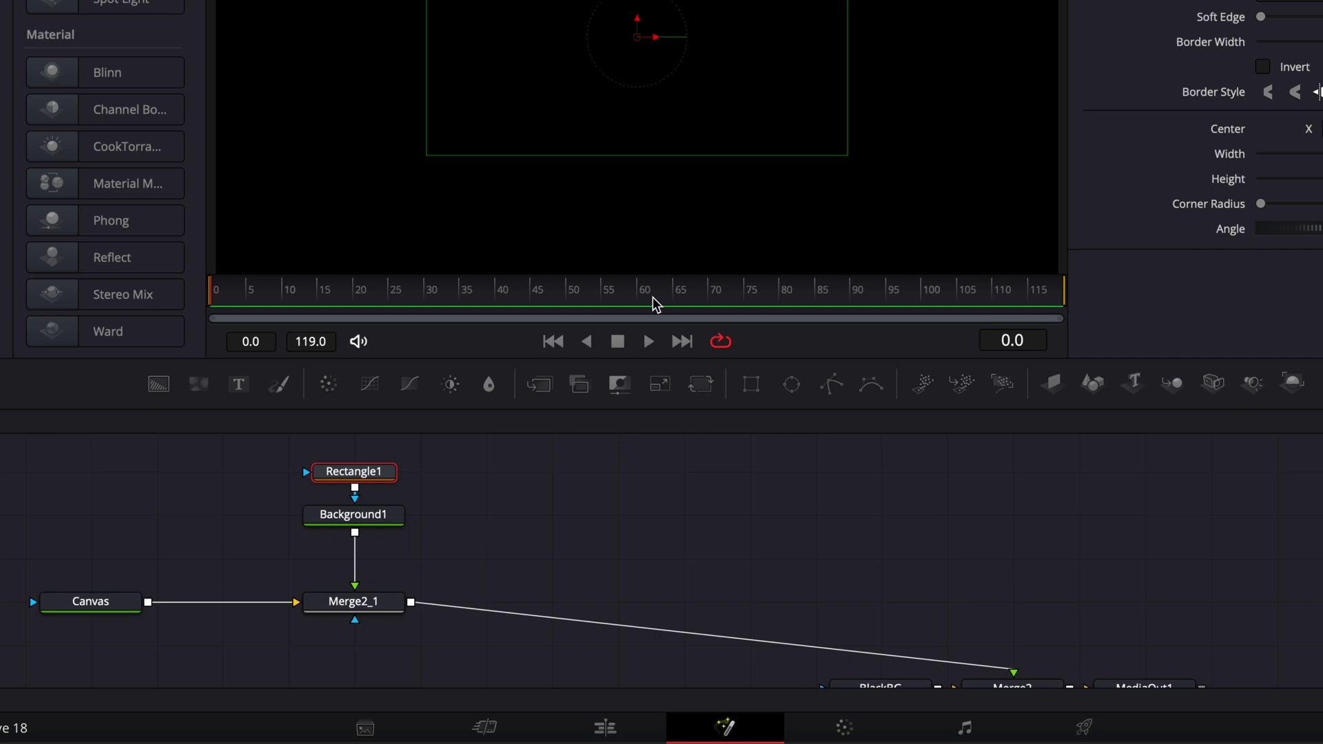
# Step: Set the color of the masked Background1 node to white
pyautogui.click(346, 516)
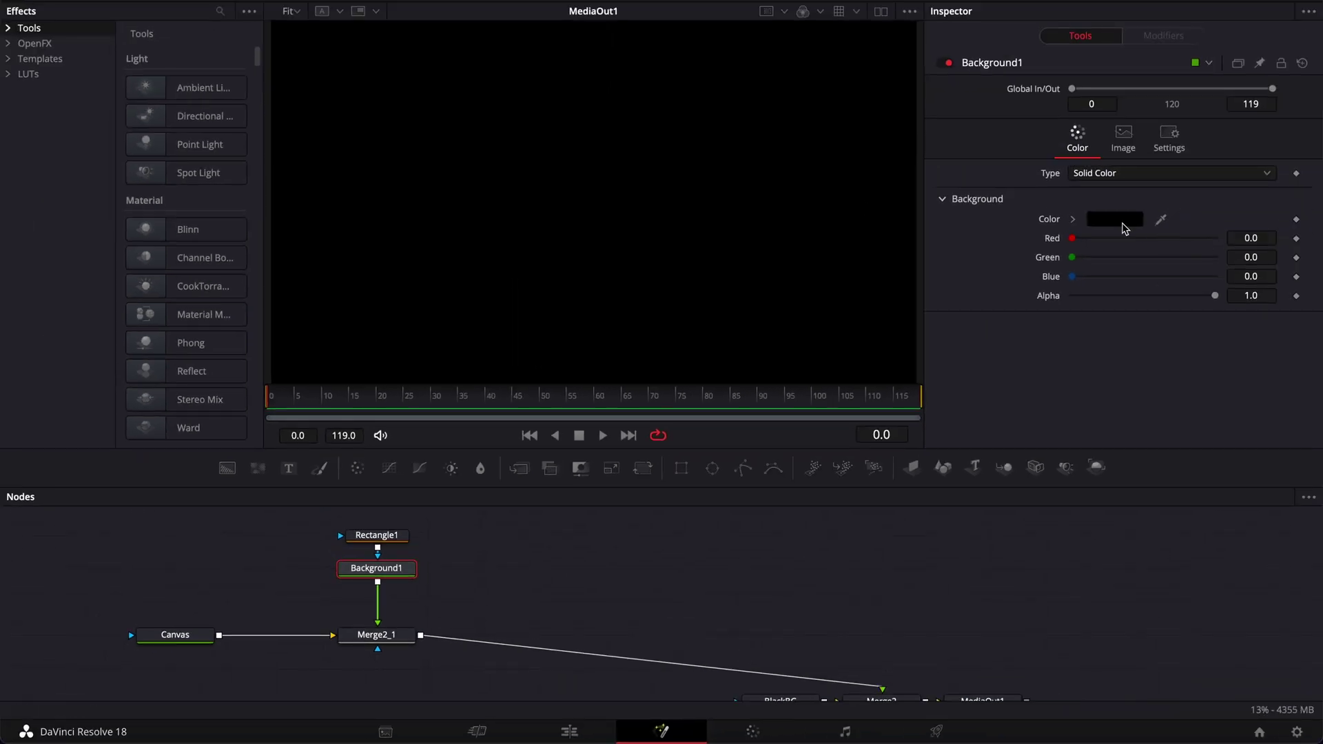
pyautogui.click(1122, 226)
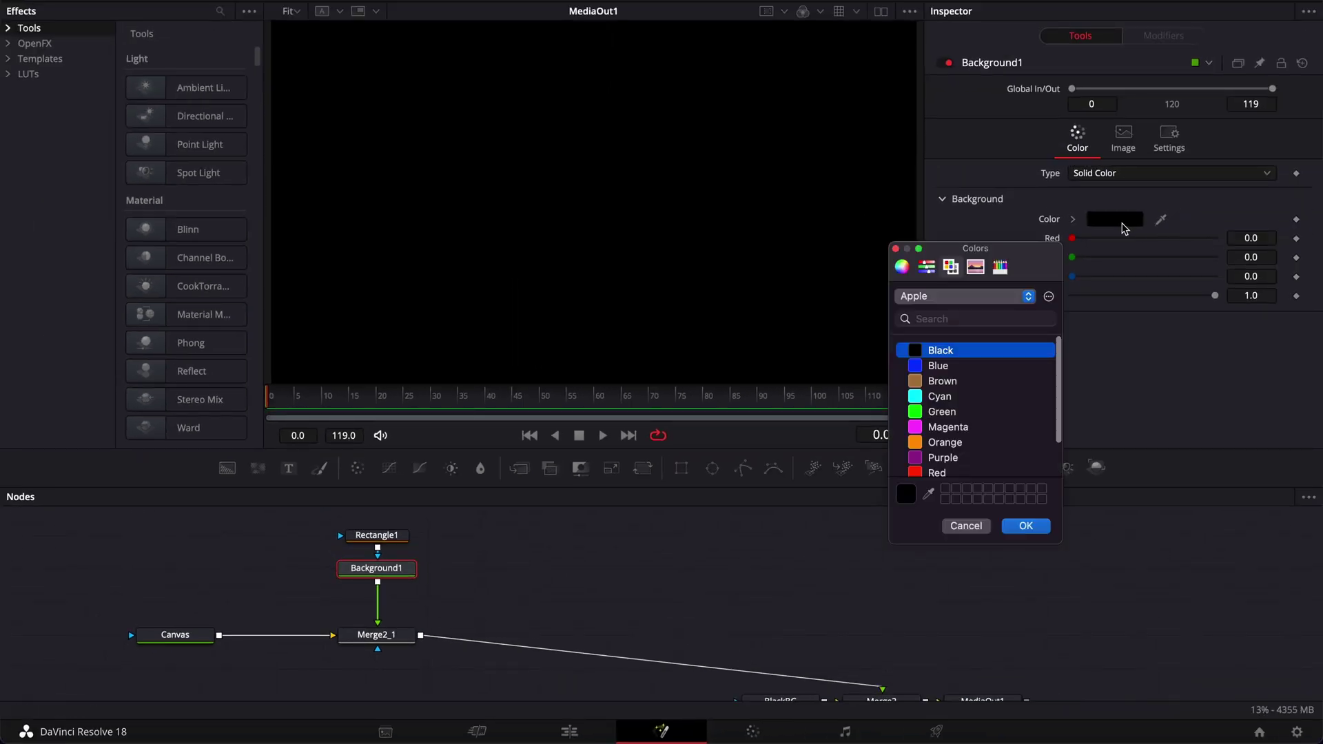
pyautogui.scroll(-3, 963, 454)
pyautogui.click(942, 459)
pyautogui.click(1026, 526)
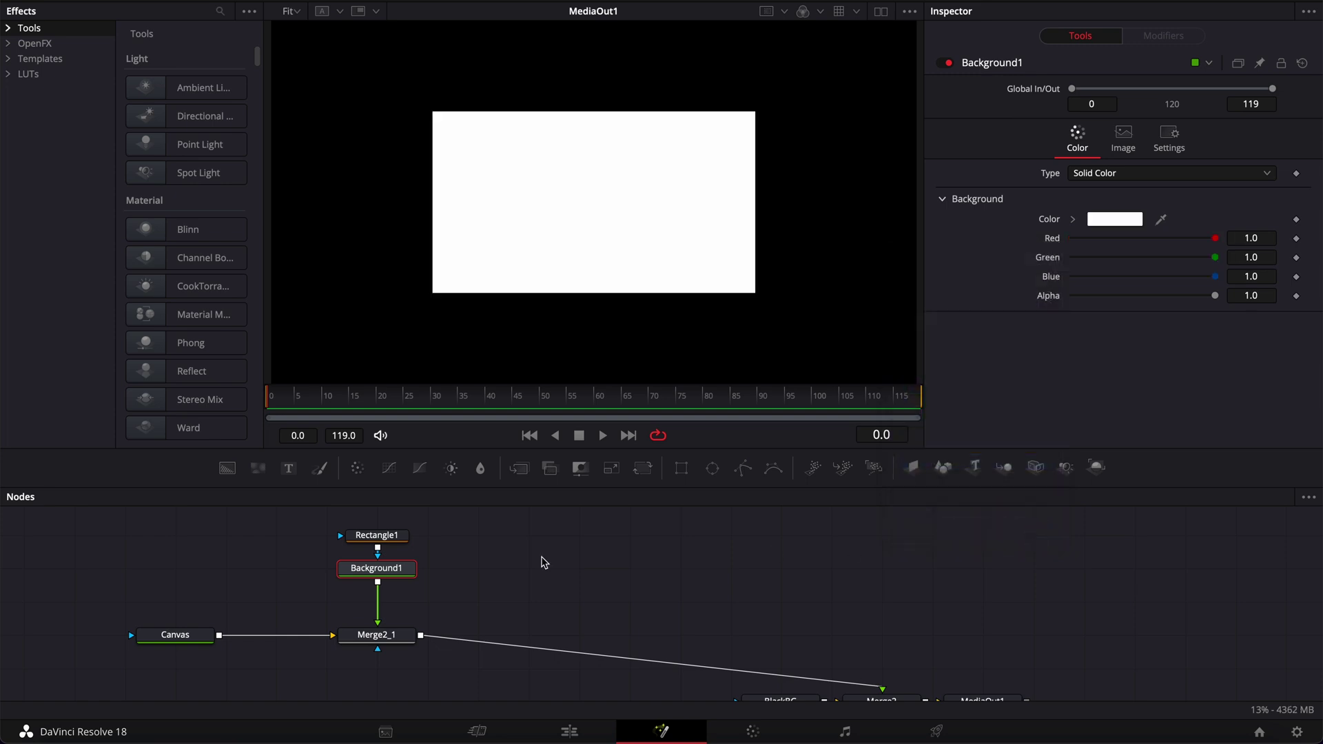
# Step: Shape the Rectangle1 mask into a thin vertical line with width 0.001, height 0.55 and center Y 0.6
pyautogui.click(380, 540)
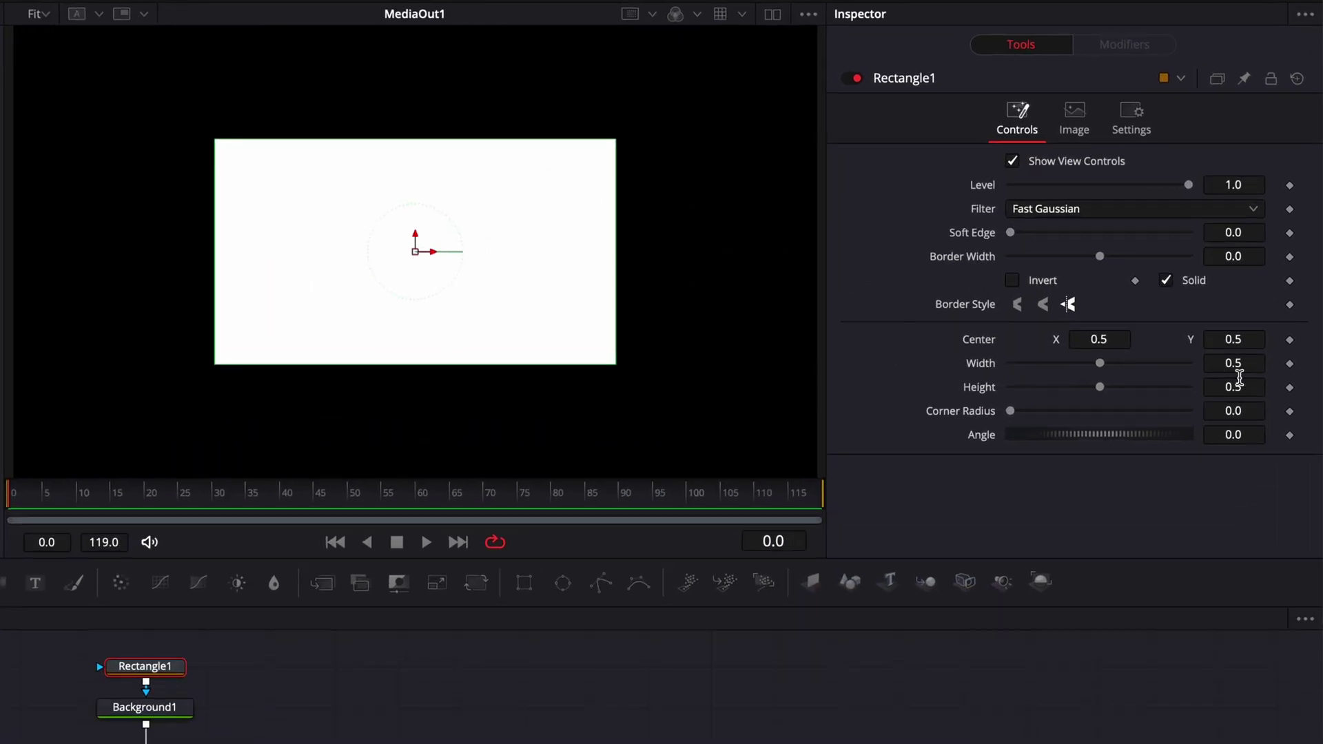
pyautogui.click(1247, 365)
pyautogui.press('Tab')
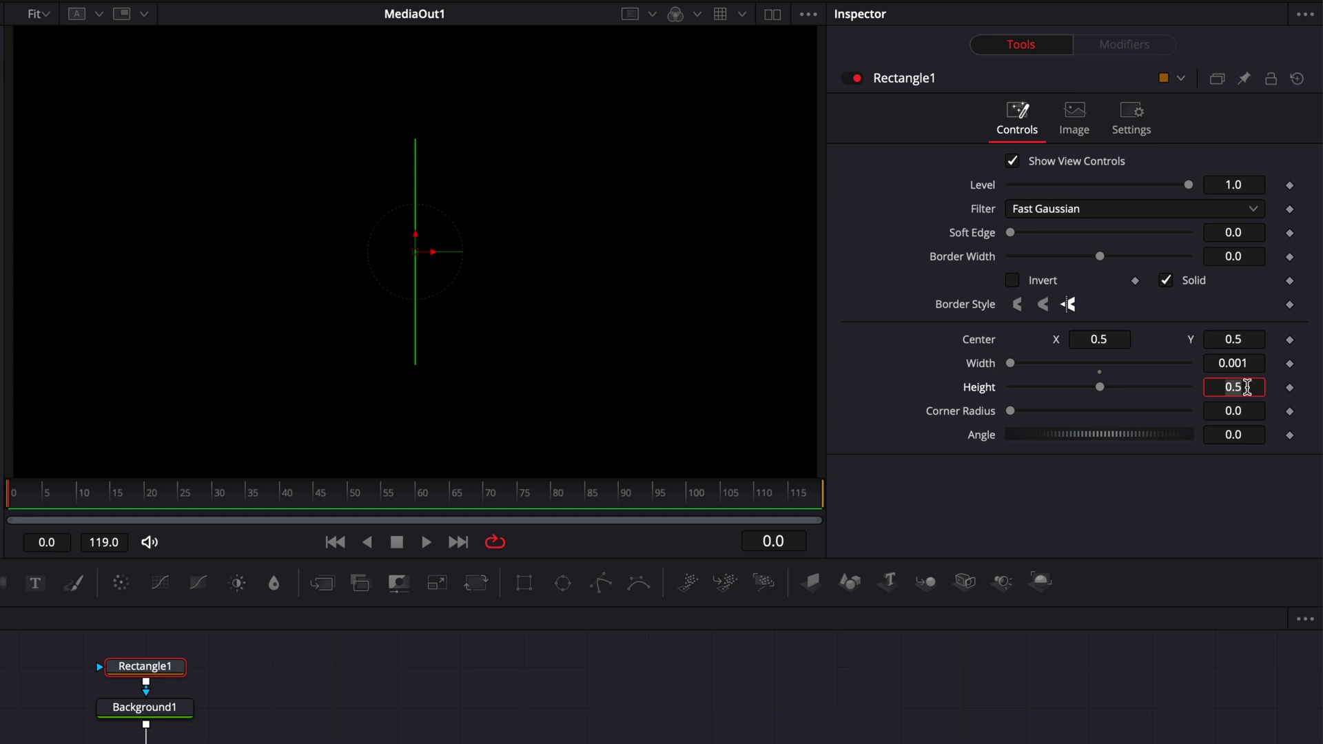
pyautogui.click(1260, 386)
pyautogui.write('5')
pyautogui.press('Tab')
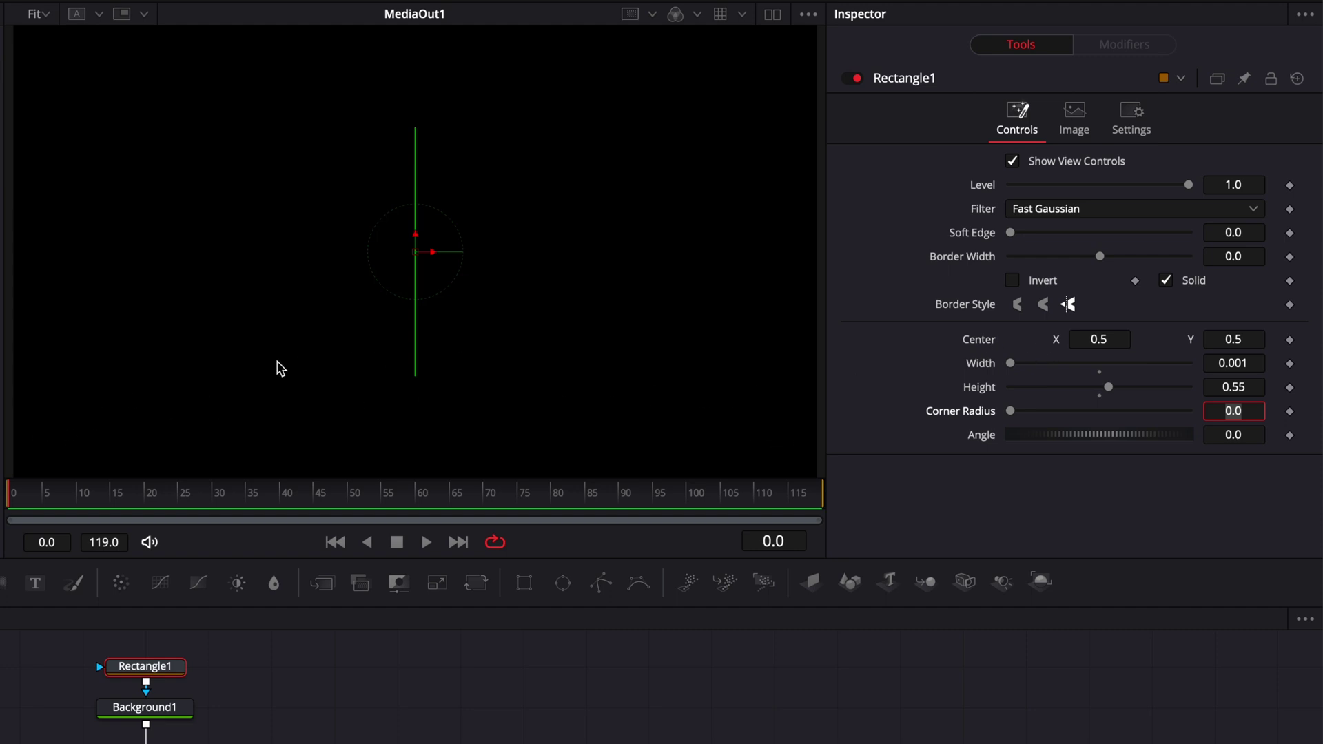
pyautogui.click(1251, 339)
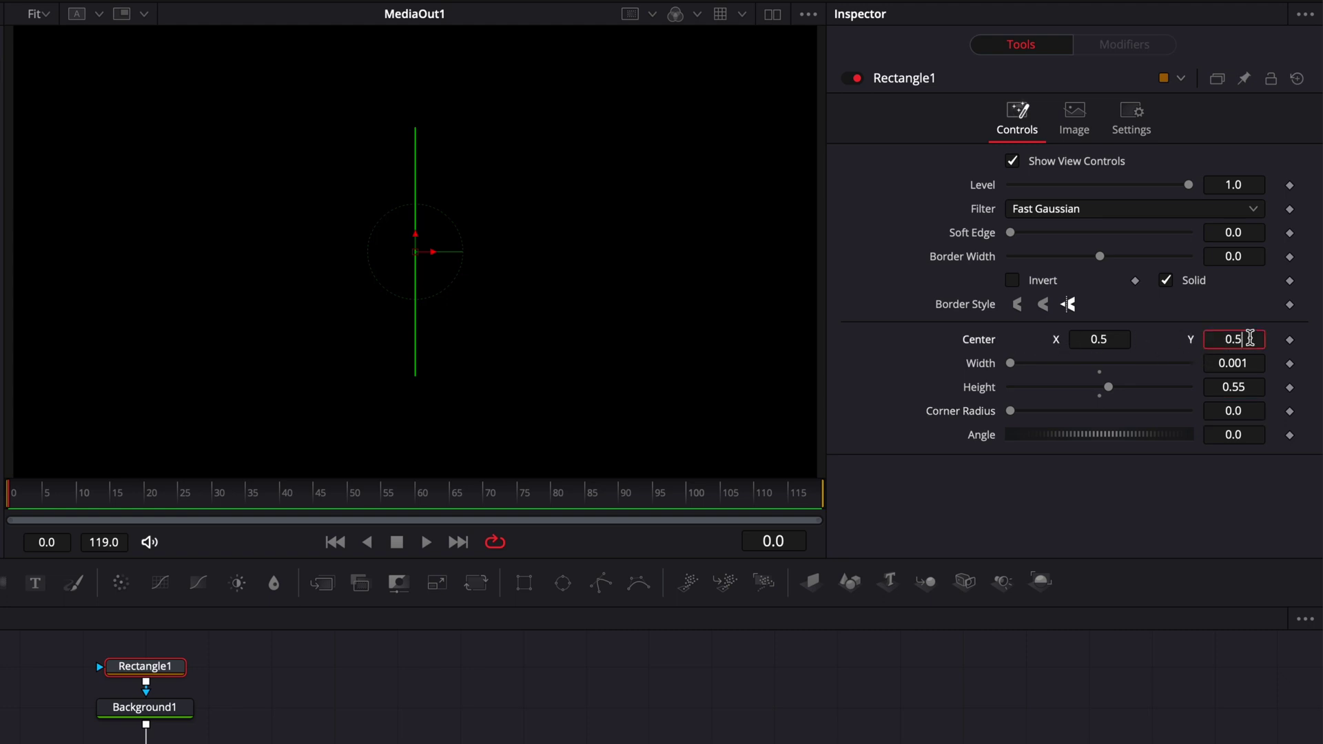
pyautogui.click(417, 334)
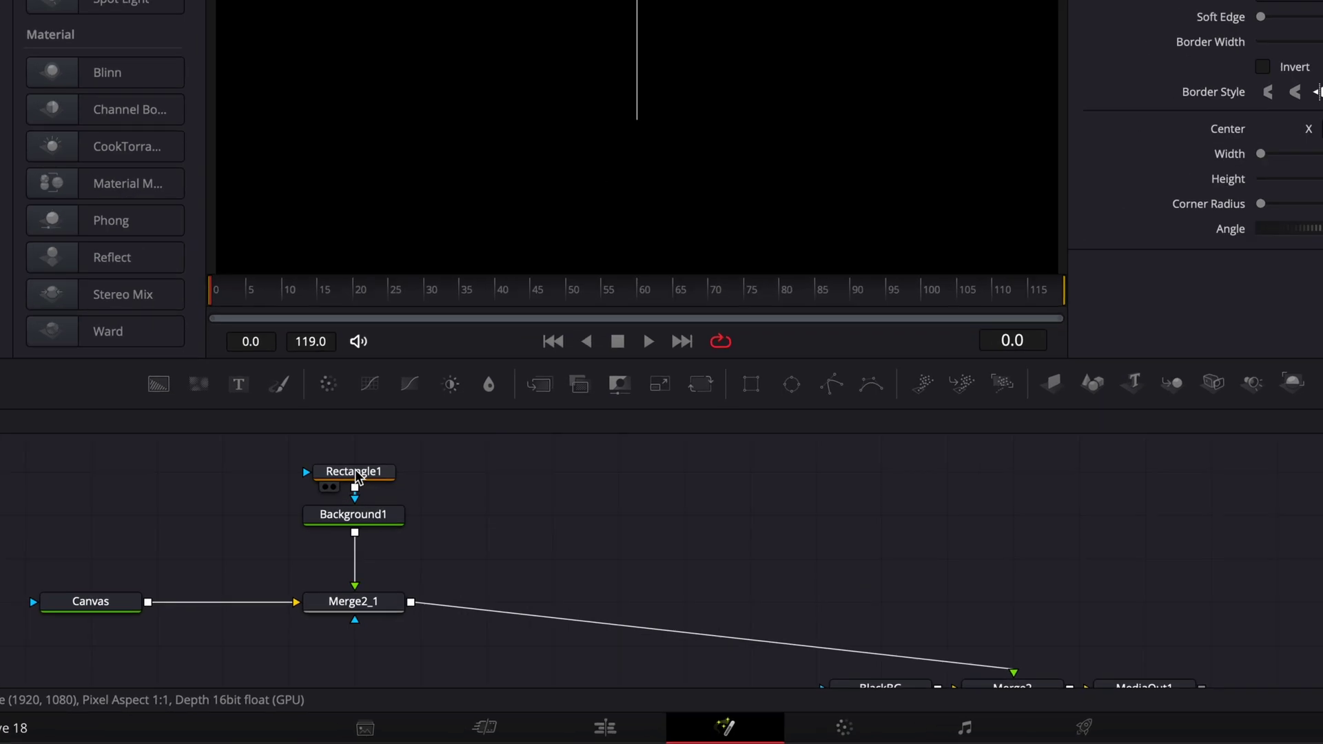
# Step: Move Rectangle1 up away from Background1 and insert a Glow (Glo) node between them
pyautogui.click(357, 473)
pyautogui.moveTo(354, 461); pyautogui.dragTo(357, 434)
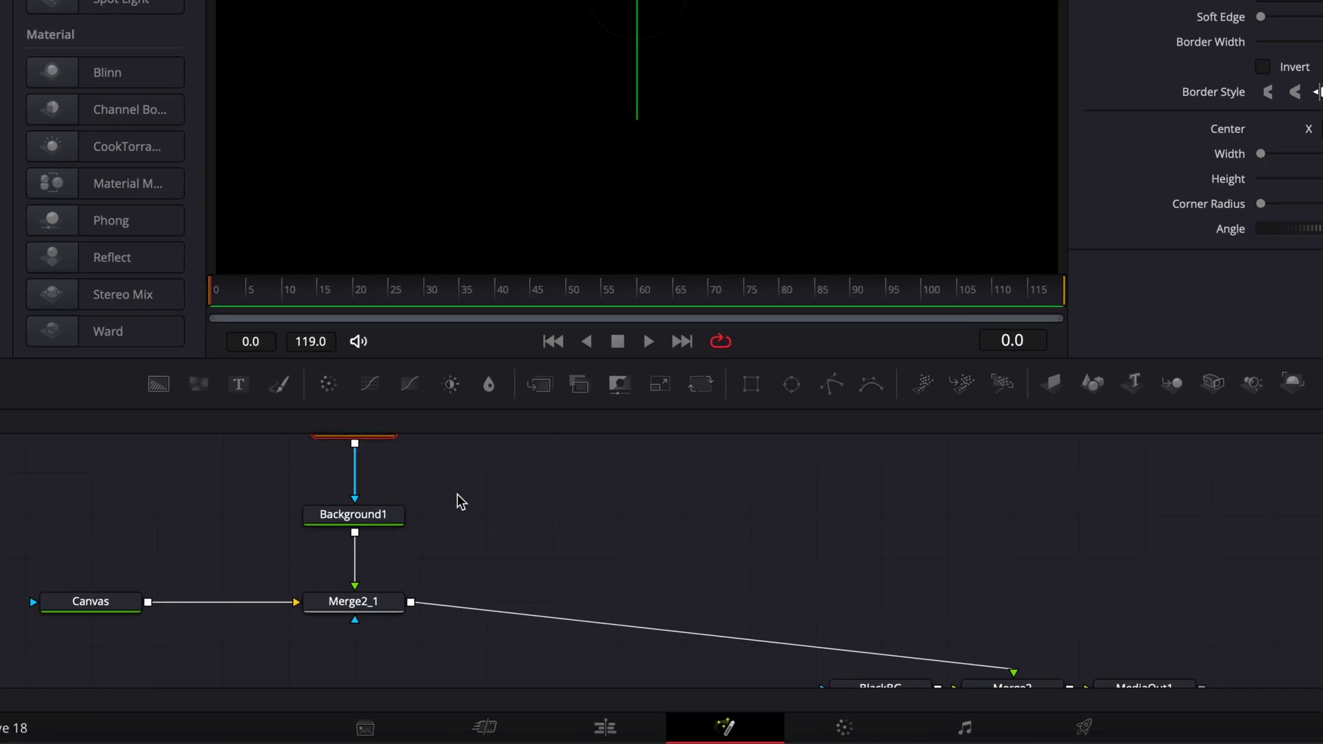
pyautogui.scroll(1, 457, 494)
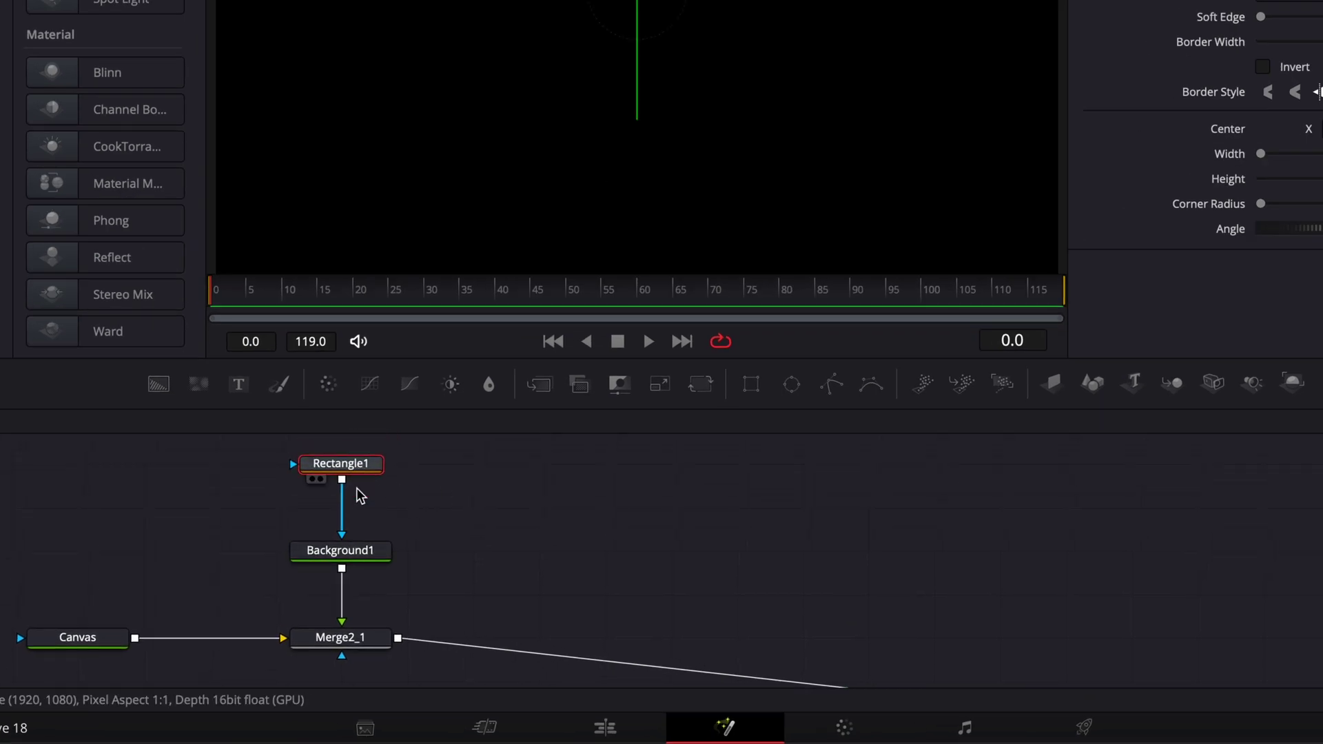
pyautogui.hotkey('shift', 'space')
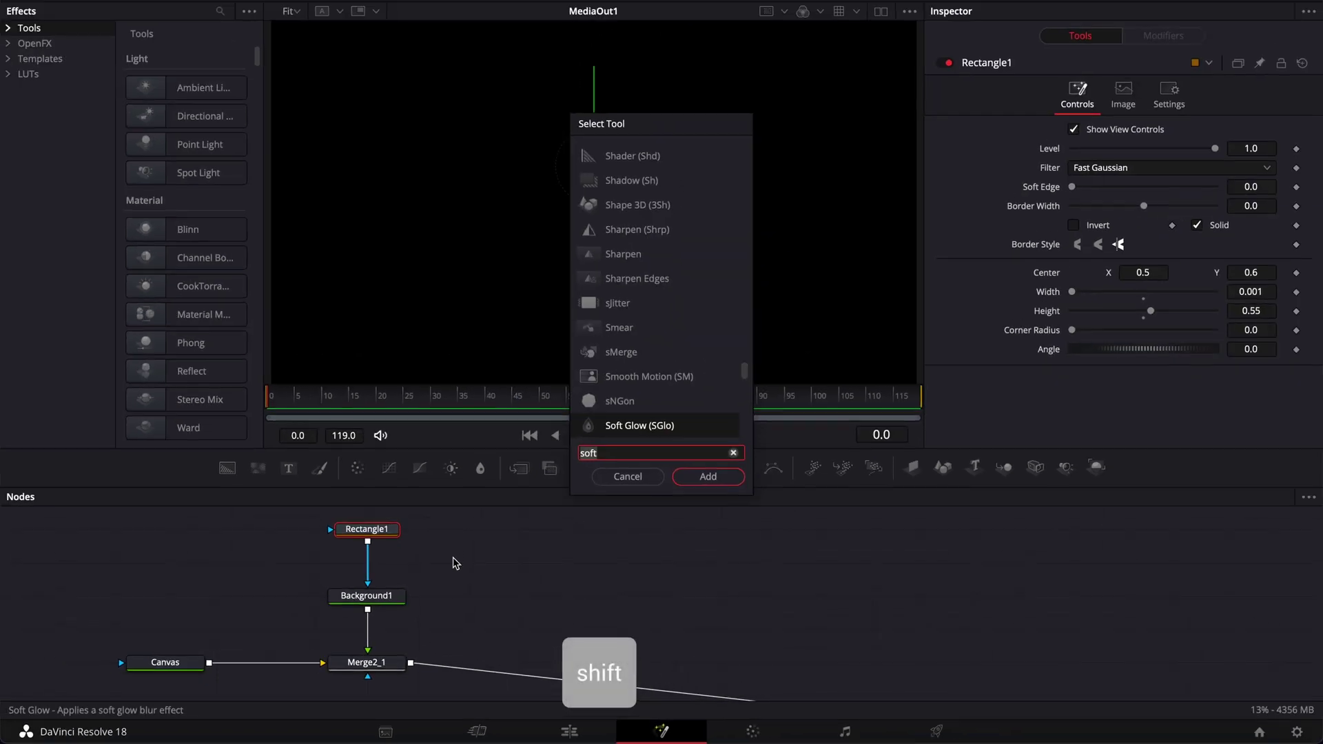
pyautogui.write('glow')
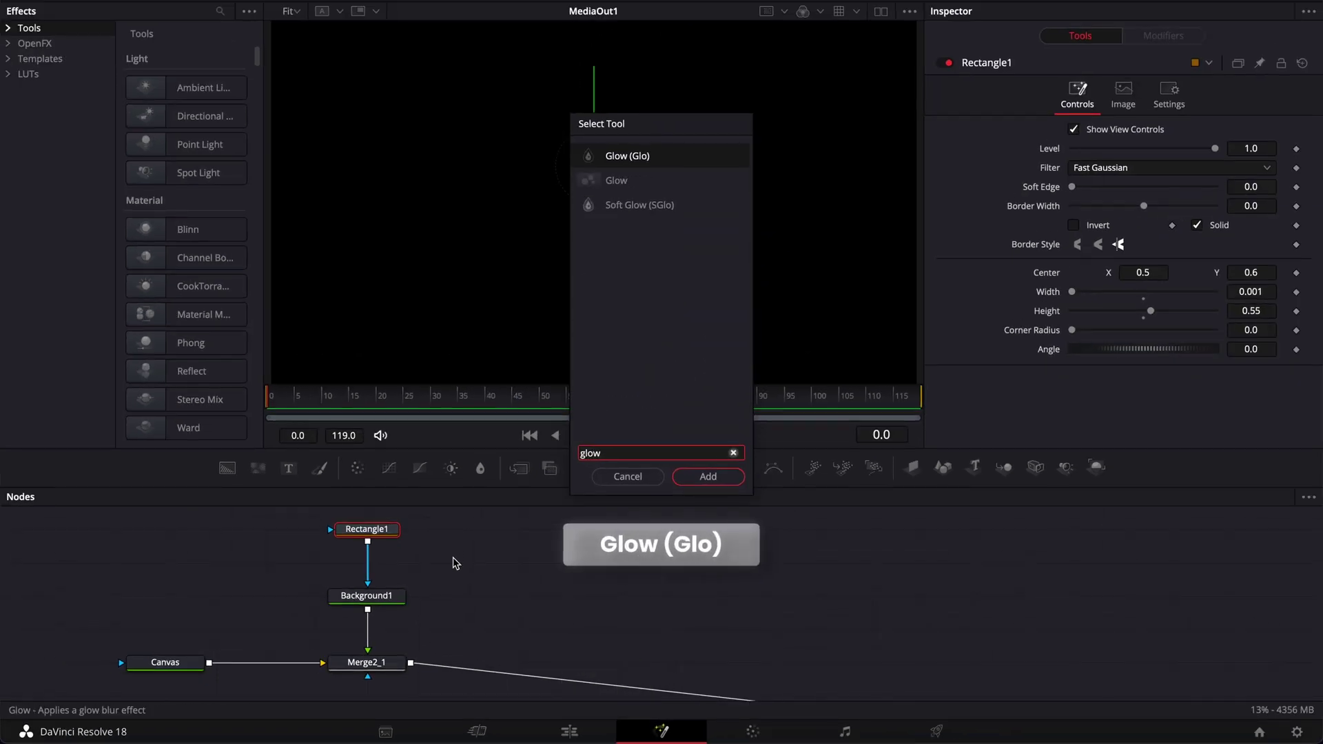
pyautogui.press('Return')
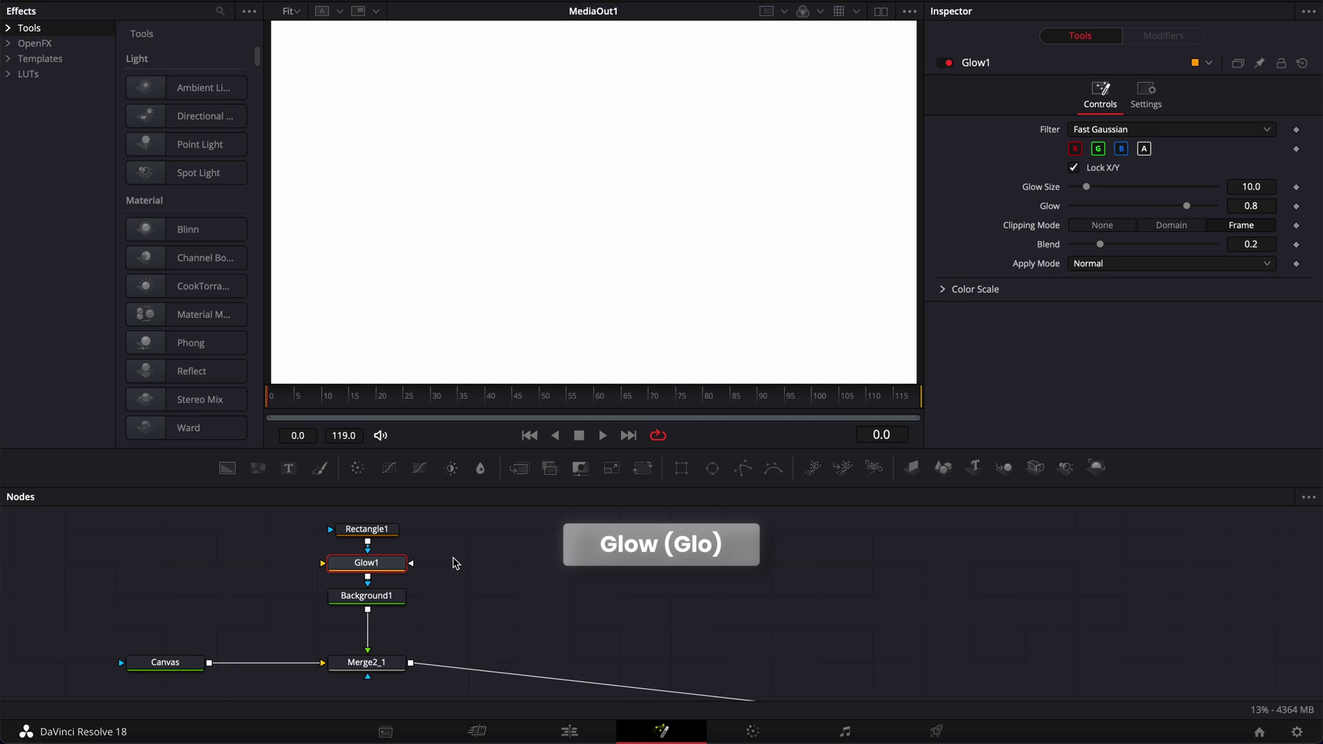
# Step: Rewire the mask chain so Rectangle1 feeds Glow1's main input and Glow1 feeds Background1's mask input
pyautogui.moveTo(368, 563); pyautogui.dragTo(417, 563)
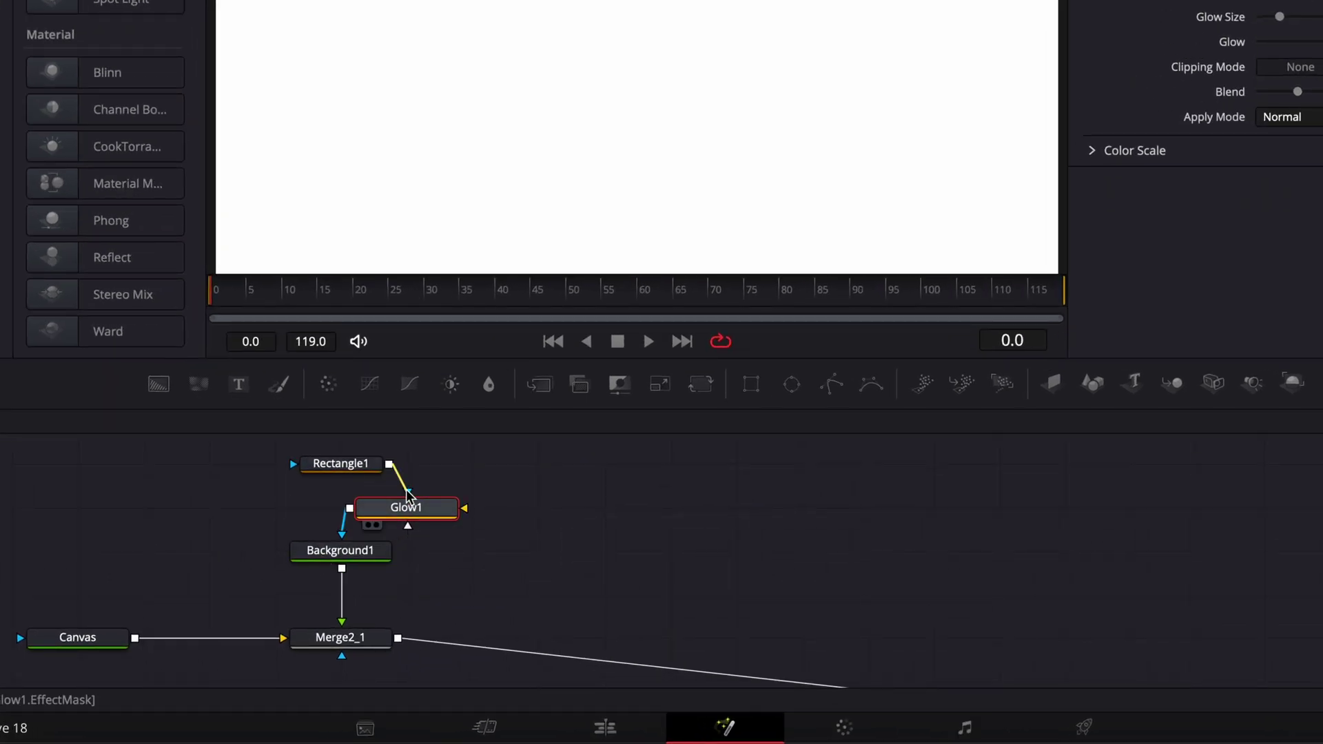
pyautogui.moveTo(408, 494); pyautogui.dragTo(335, 533)
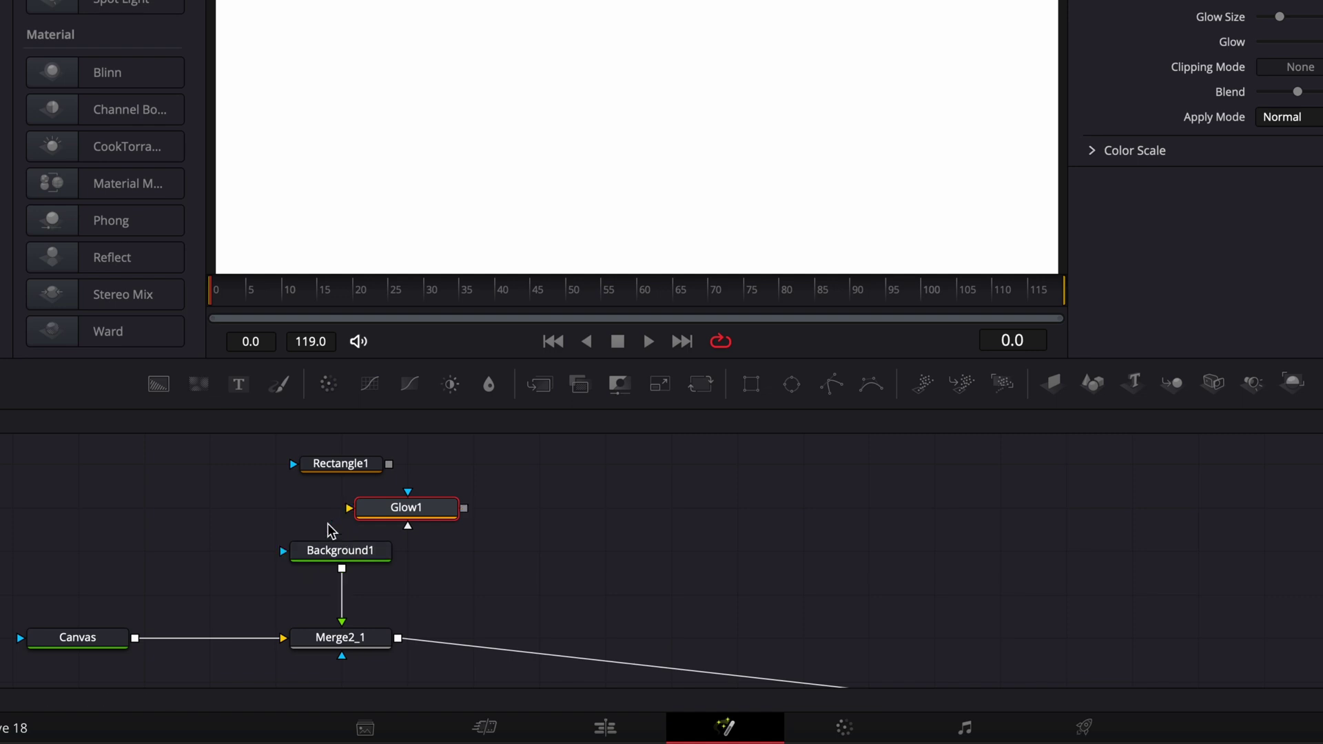
pyautogui.moveTo(391, 467); pyautogui.dragTo(349, 557)
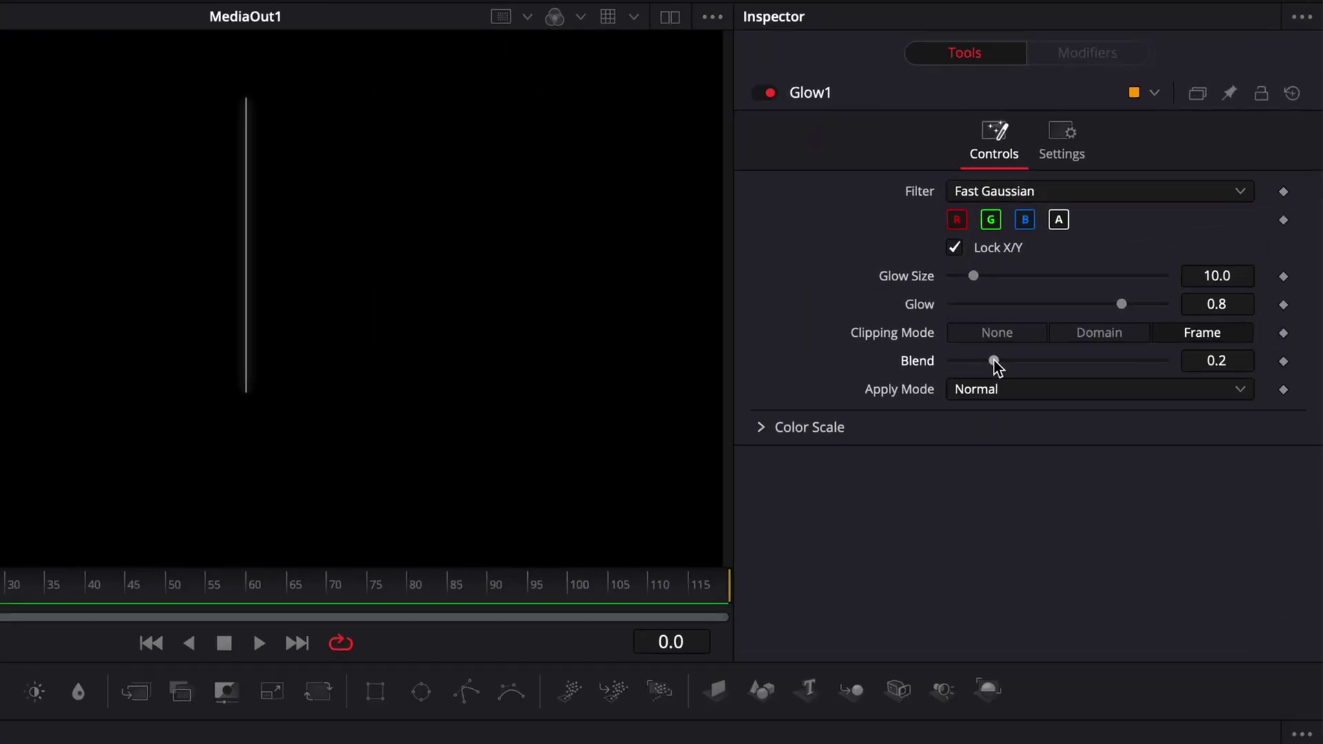
# Step: Set Glow1's blend to 1.0 and its glow size to 0
pyautogui.moveTo(994, 364); pyautogui.dragTo(1266, 374)
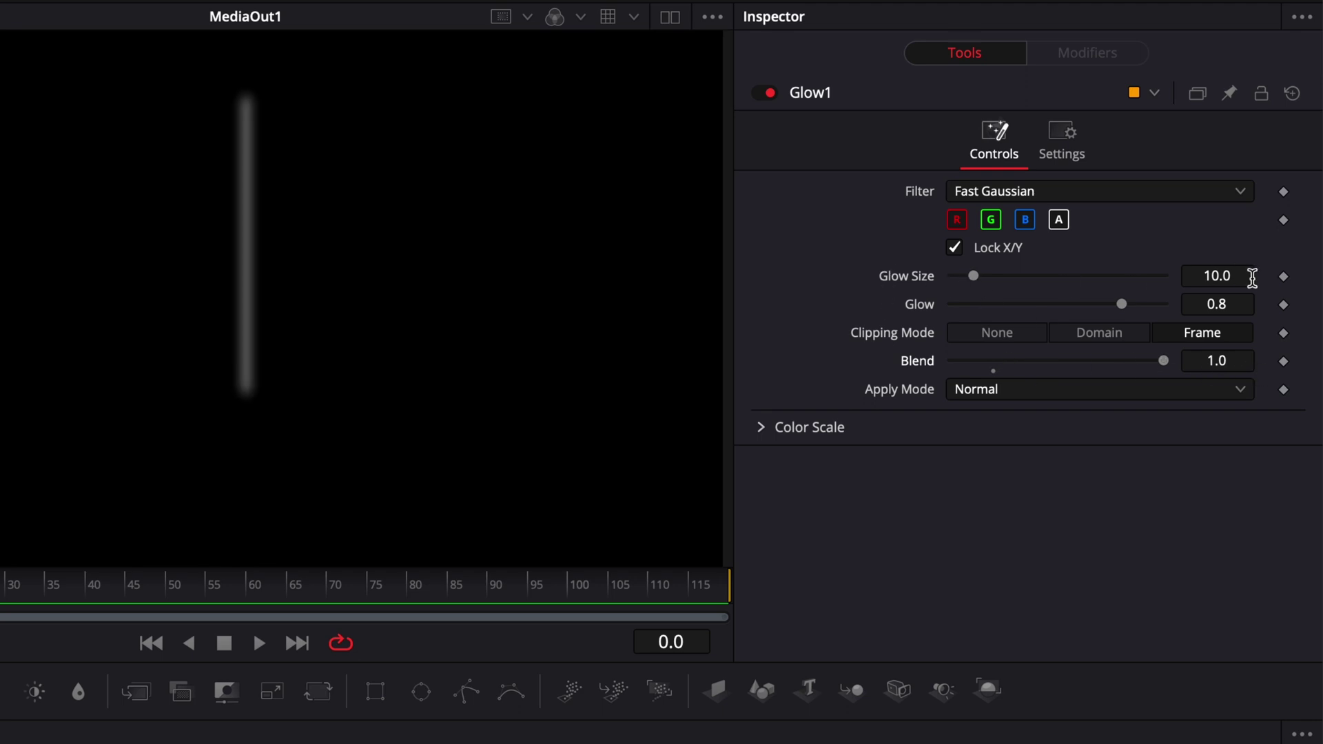
pyautogui.moveTo(974, 276); pyautogui.dragTo(942, 294)
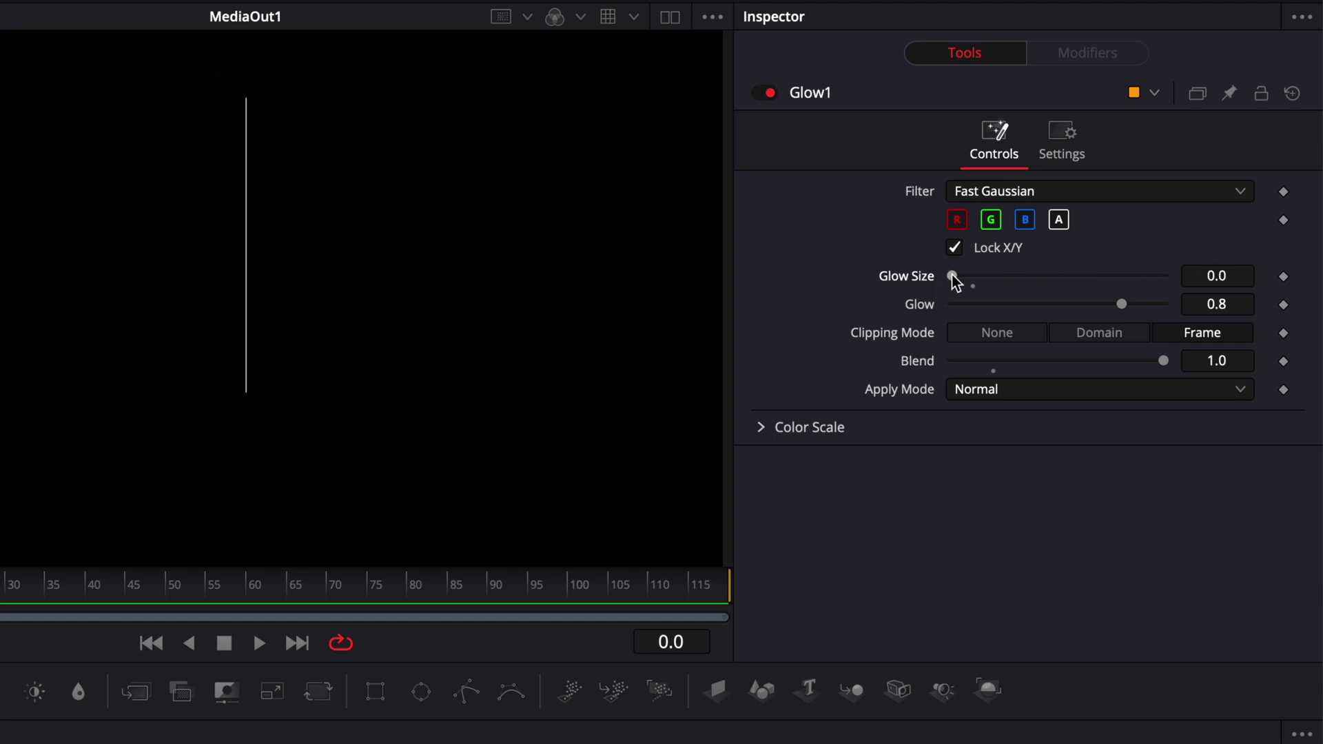
# Step: Set Glow1's glow size to 3.5 to soften the edges of the vertical line
pyautogui.moveTo(954, 282); pyautogui.dragTo(953, 276)
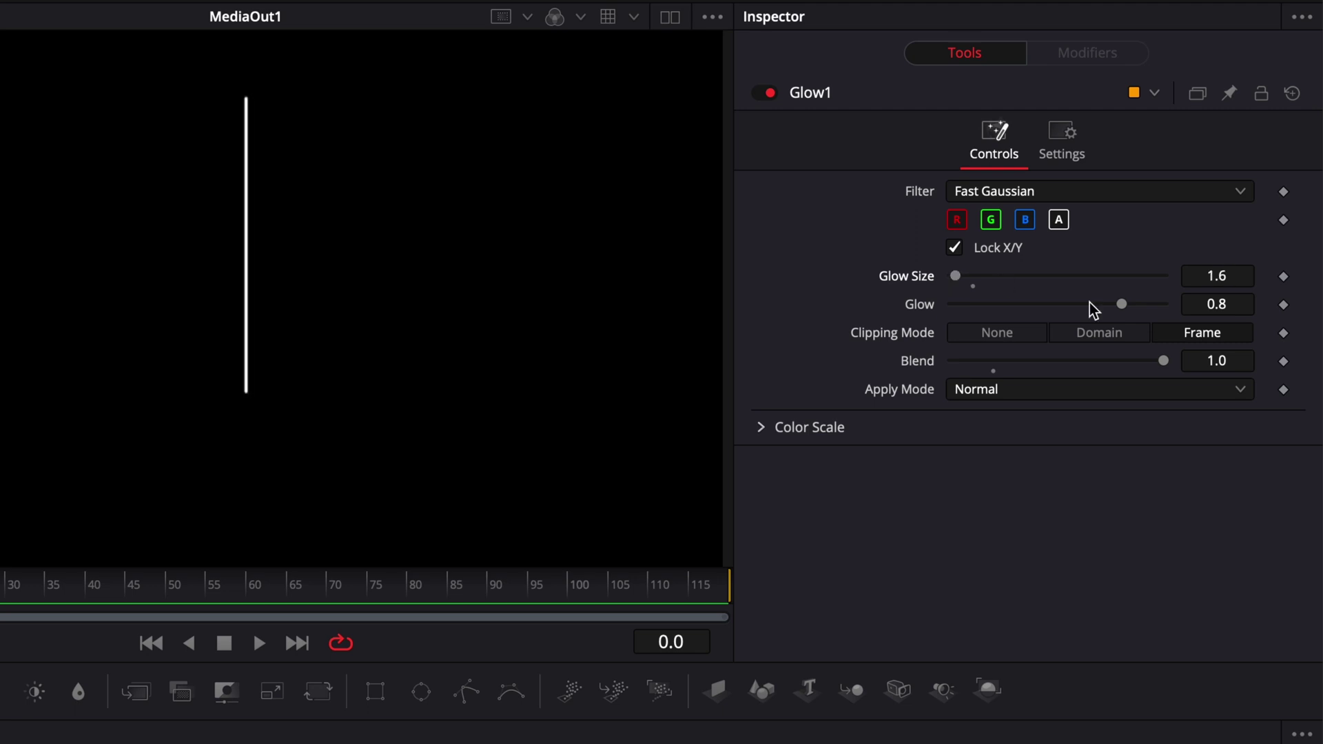
pyautogui.click(1249, 276)
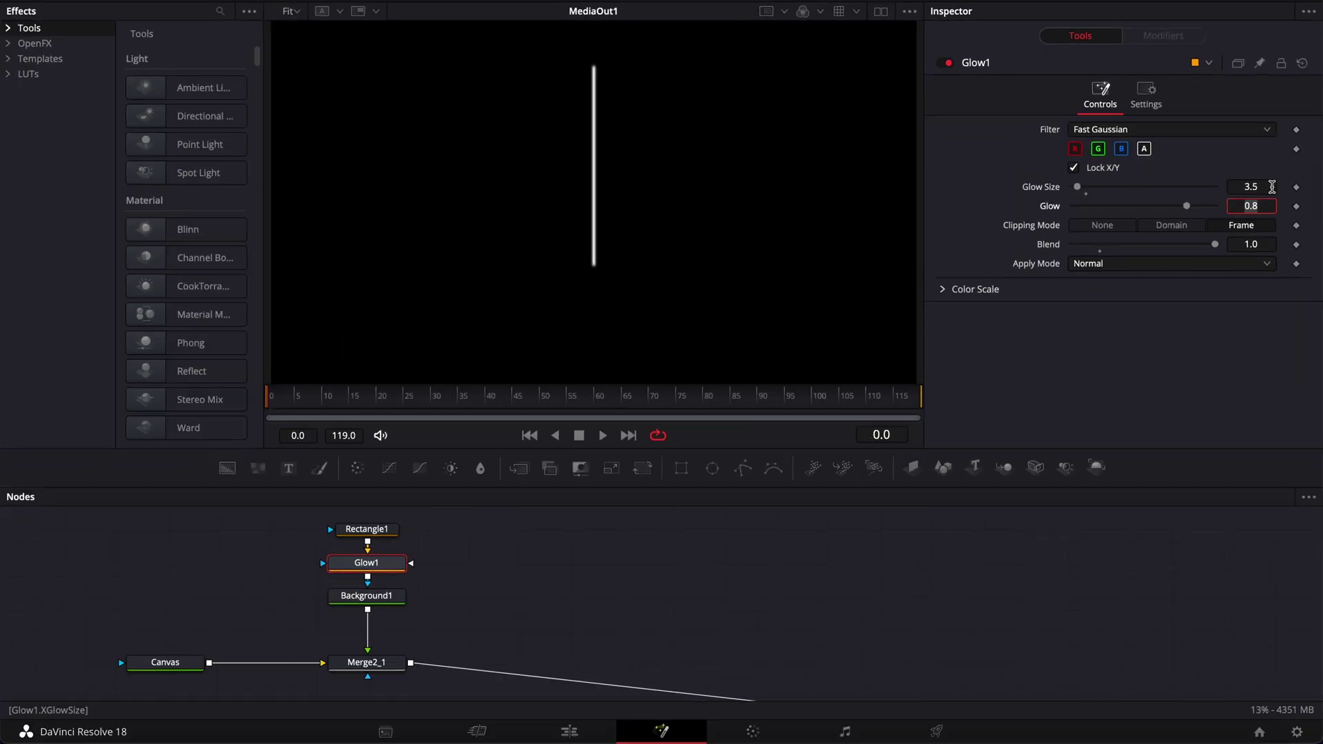
# Step: Insert a Color Corrector (CC) node between Background1 and Merge2_1
pyautogui.moveTo(293, 523); pyautogui.dragTo(356, 456)
pyautogui.scroll(3, 371, 589)
pyautogui.scroll(-1, 370, 589)
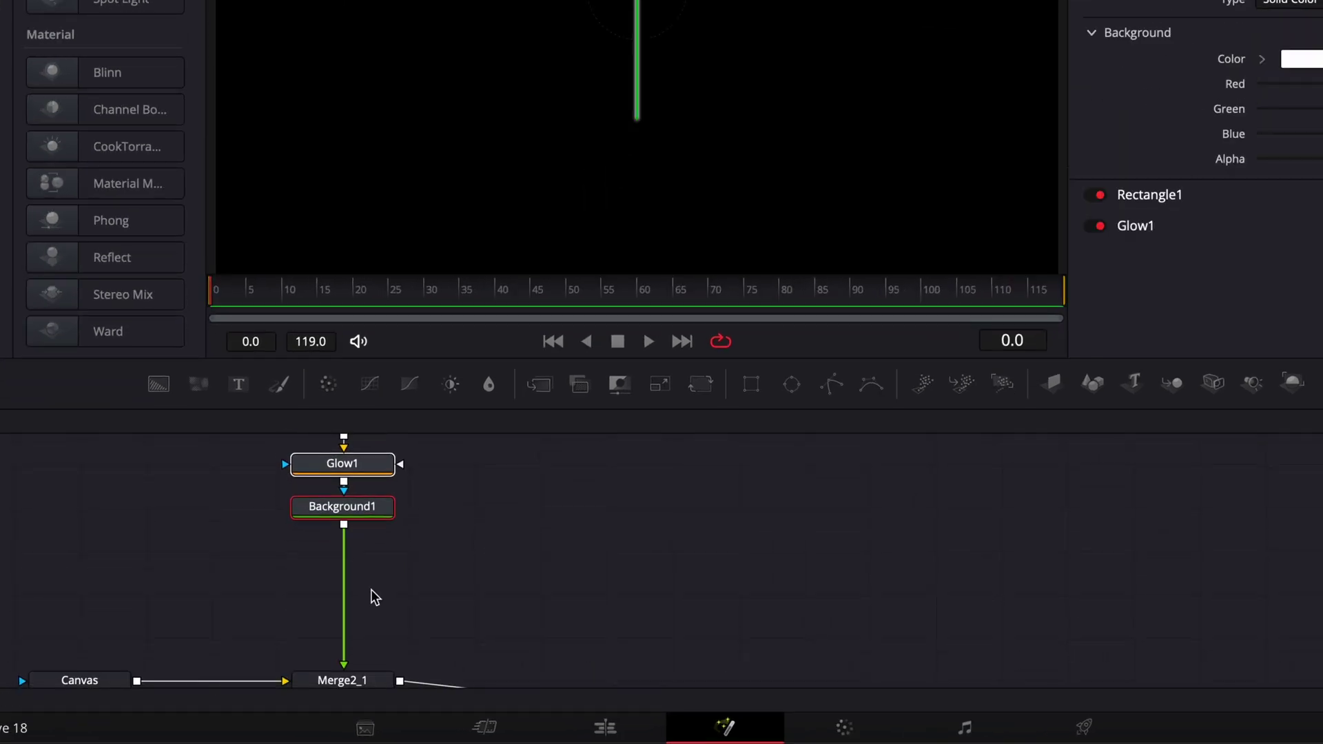
pyautogui.click(390, 578)
pyautogui.click(339, 514)
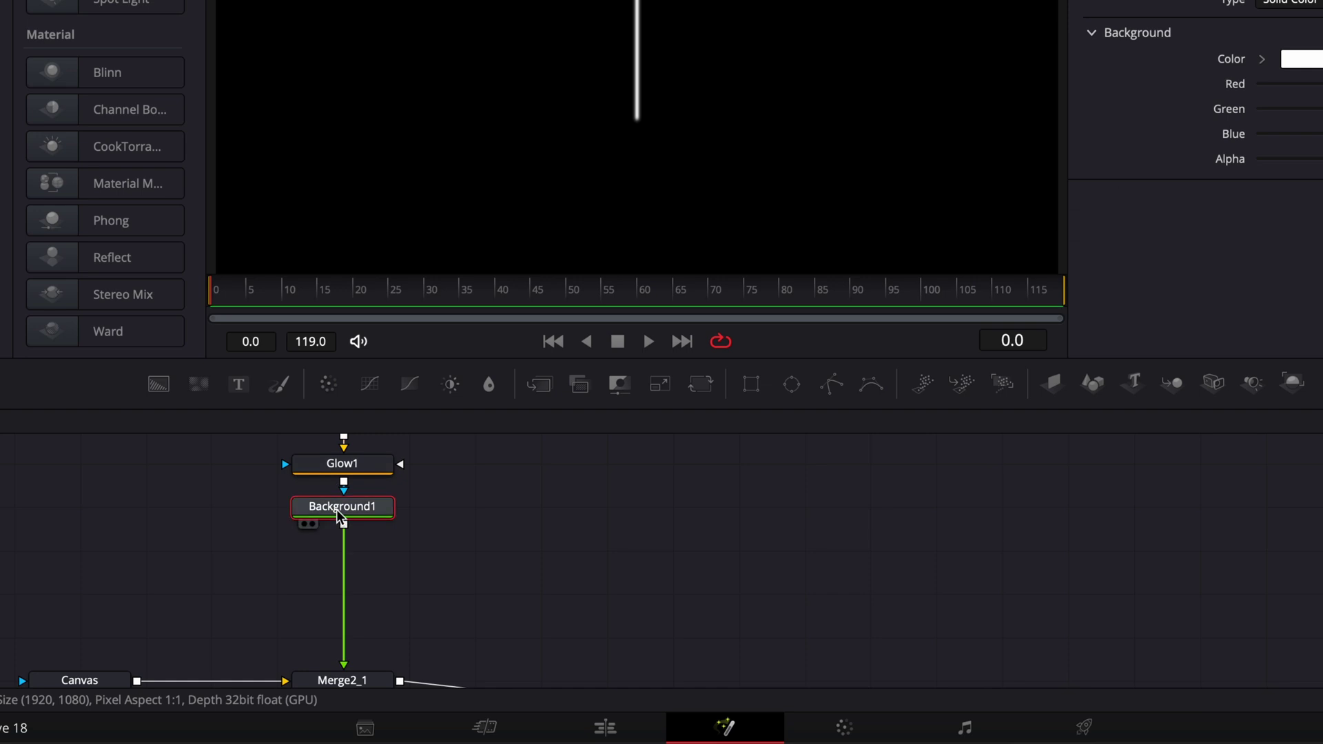
pyautogui.hotkey('shift', 'space')
pyautogui.write('glow')
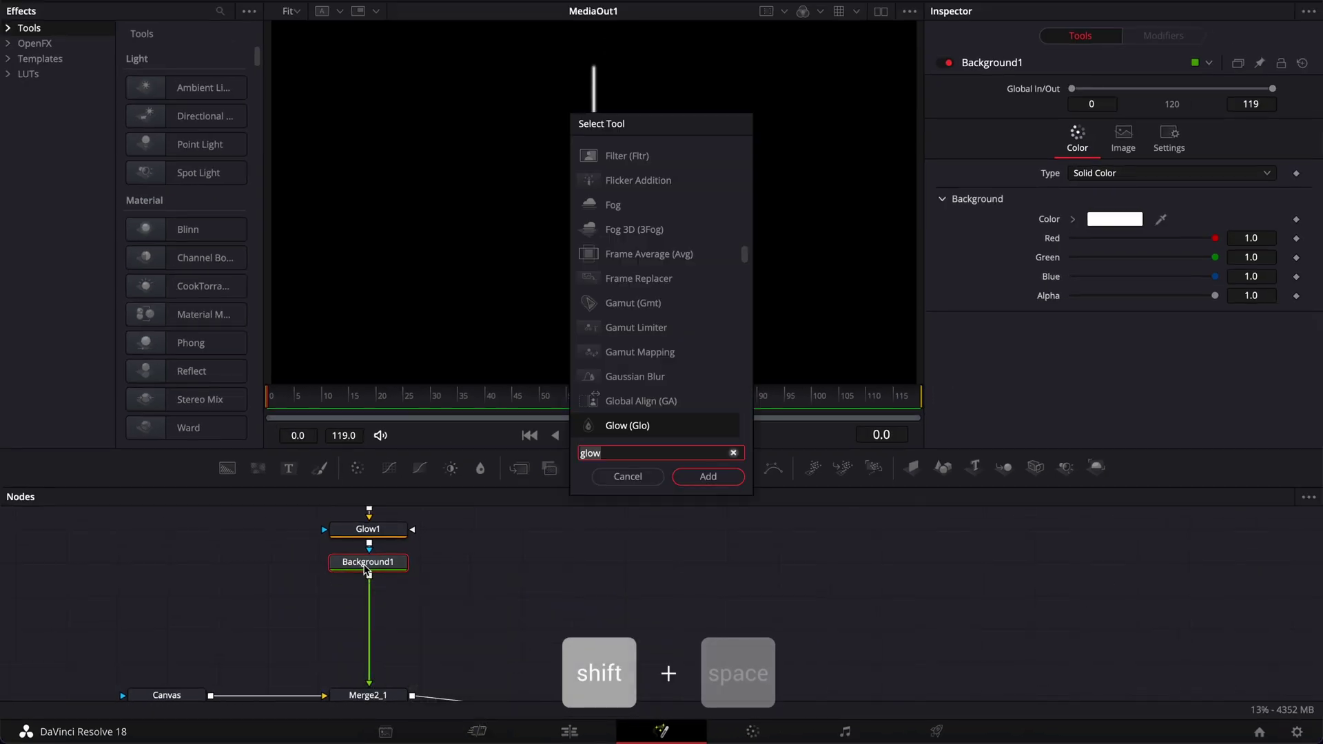
pyautogui.press('BackSpace')
pyautogui.press('BackSpace')
pyautogui.press('BackSpace')
pyautogui.press('BackSpace')
pyautogui.write('colo')
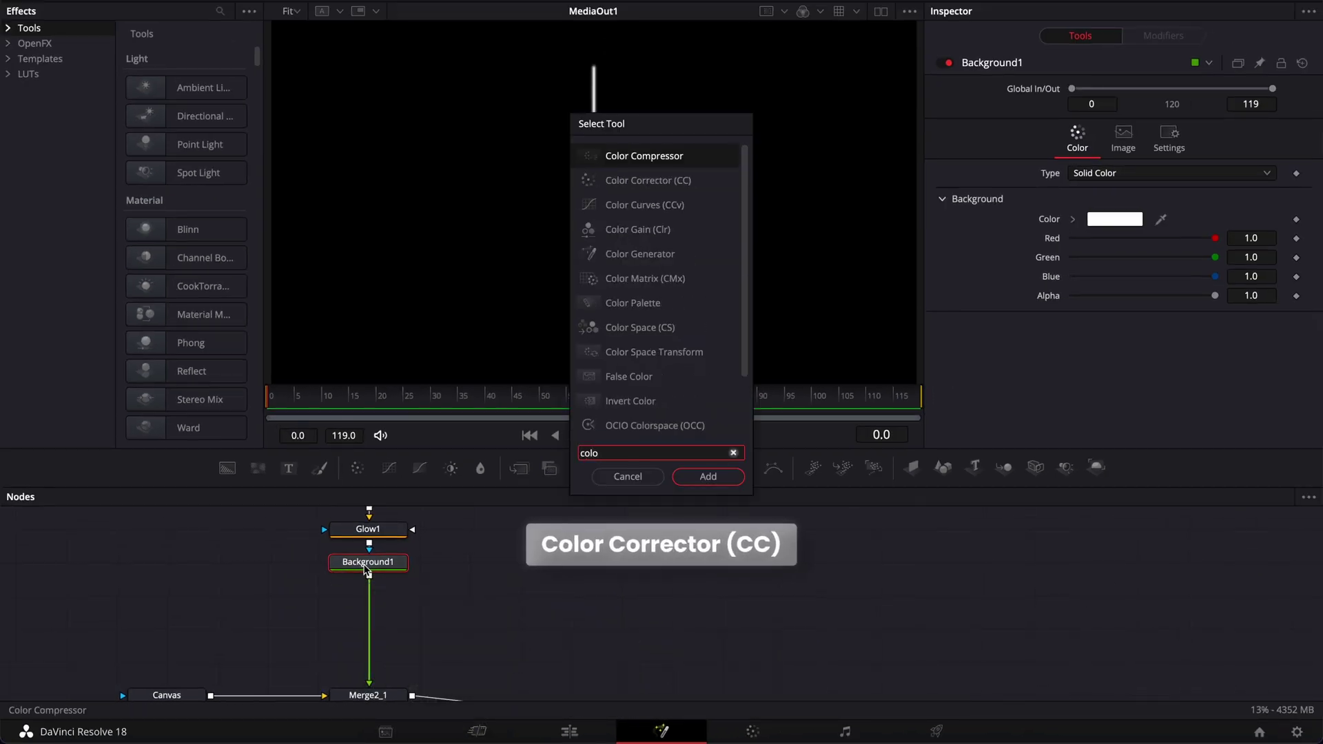
pyautogui.press('Down')
pyautogui.press('Return')
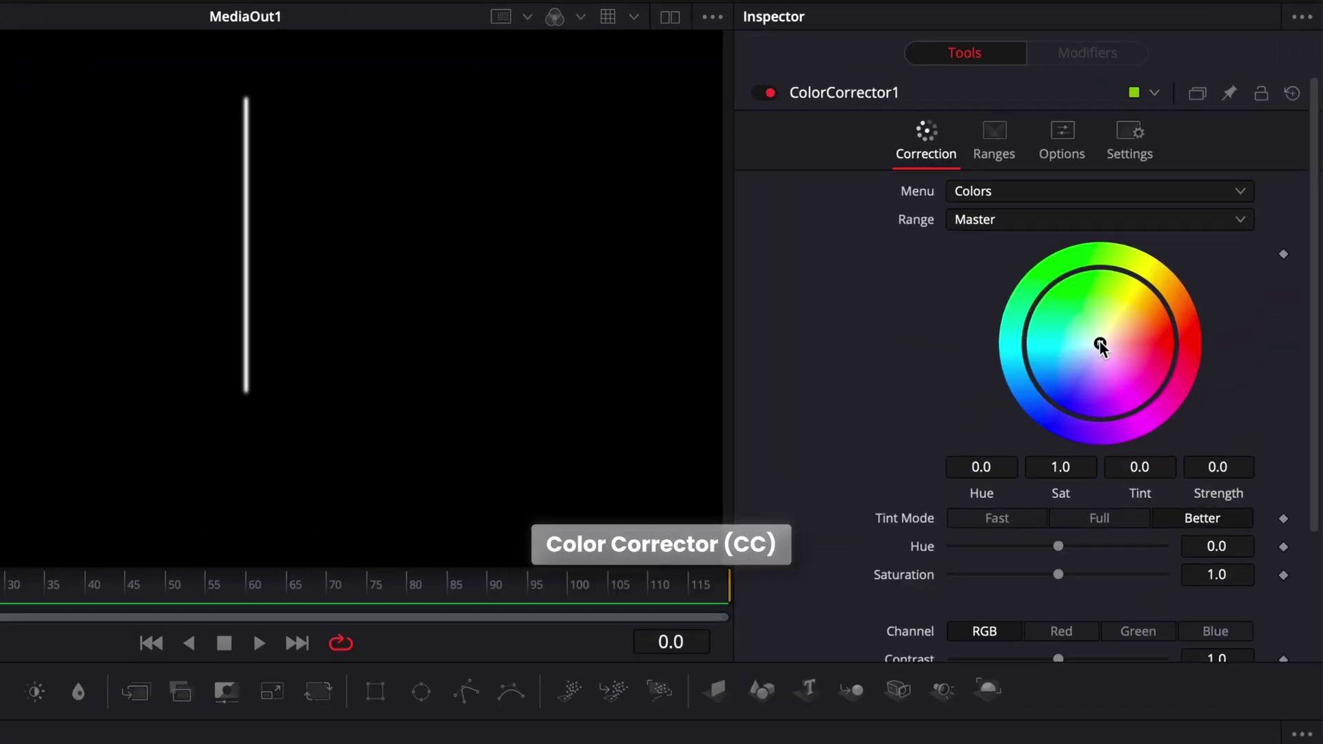
# Step: Tint the line pinkish red in ColorCorrector1's Master color wheel at strength 1.0
pyautogui.click(1179, 233)
pyautogui.moveTo(1103, 343); pyautogui.dragTo(1213, 356)
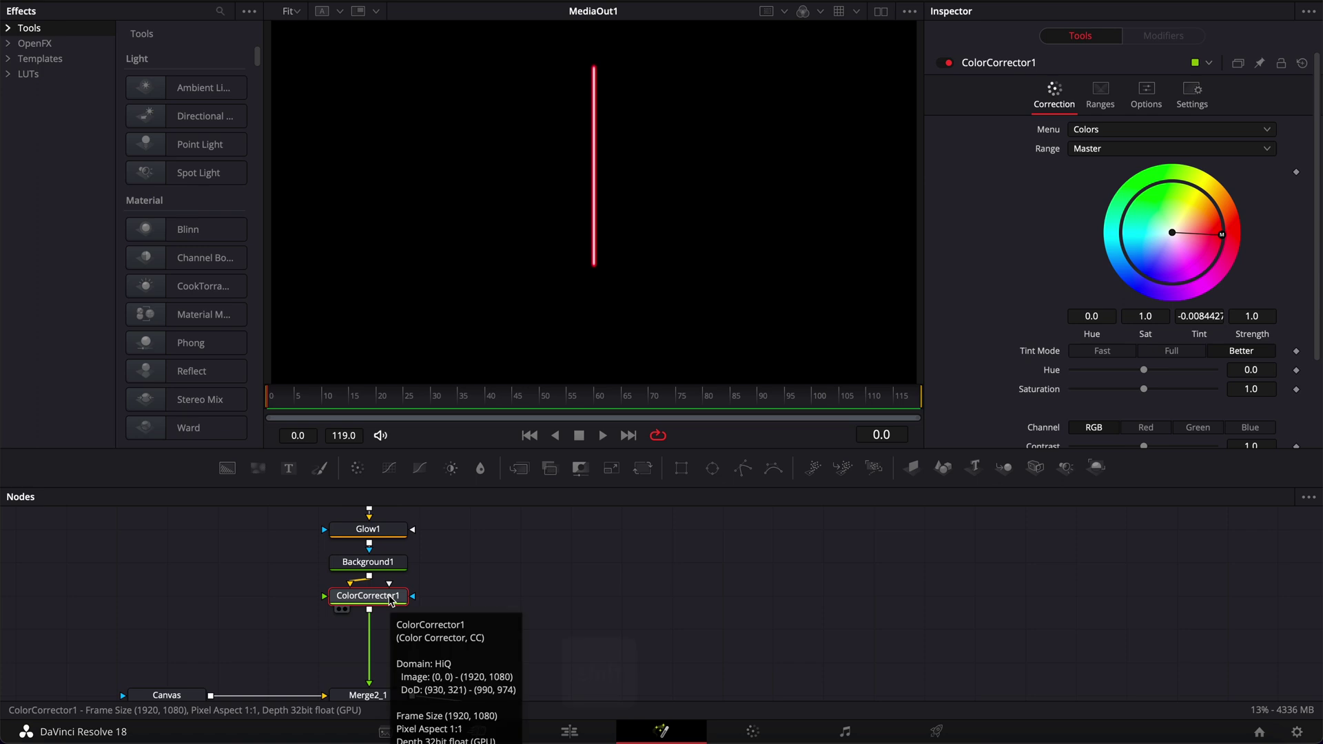
# Step: Insert a Soft Glow (SGlo) node between ColorCorrector1 and Merge2_1
pyautogui.hotkey('shift', 'space')
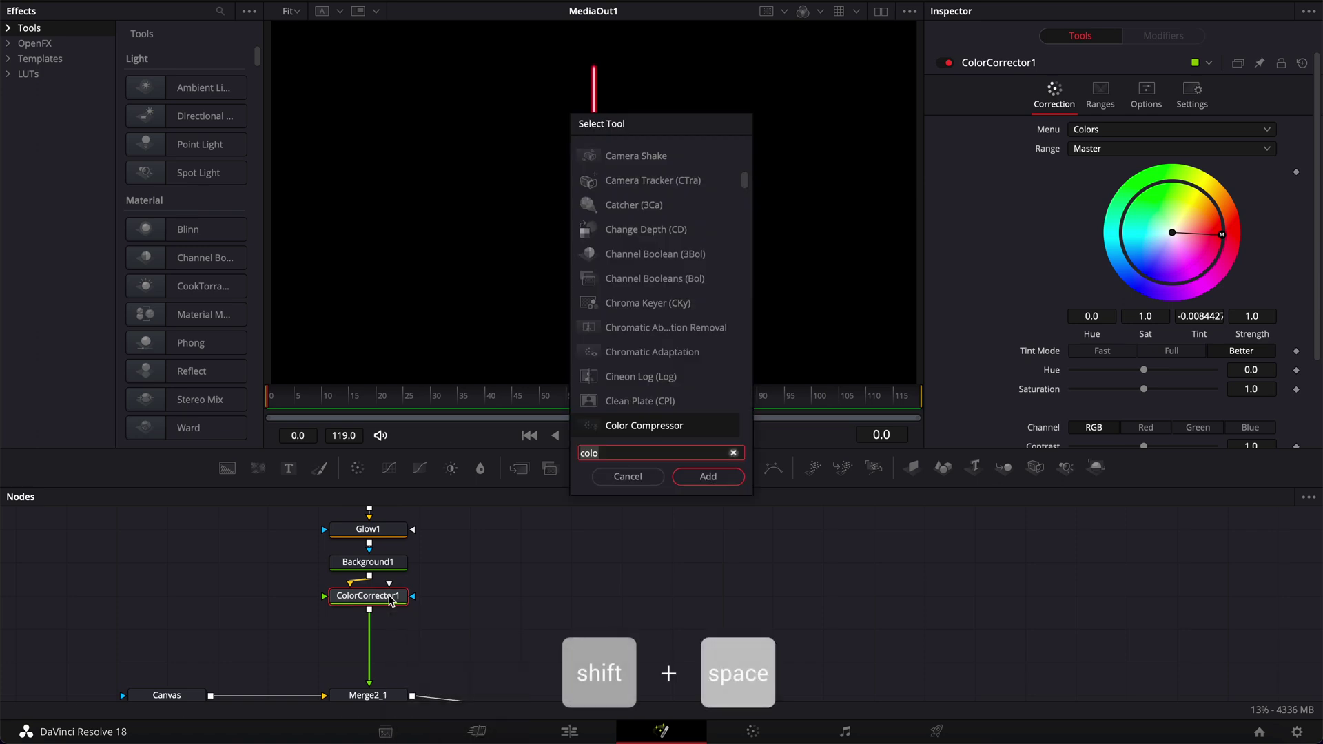
pyautogui.write('soft')
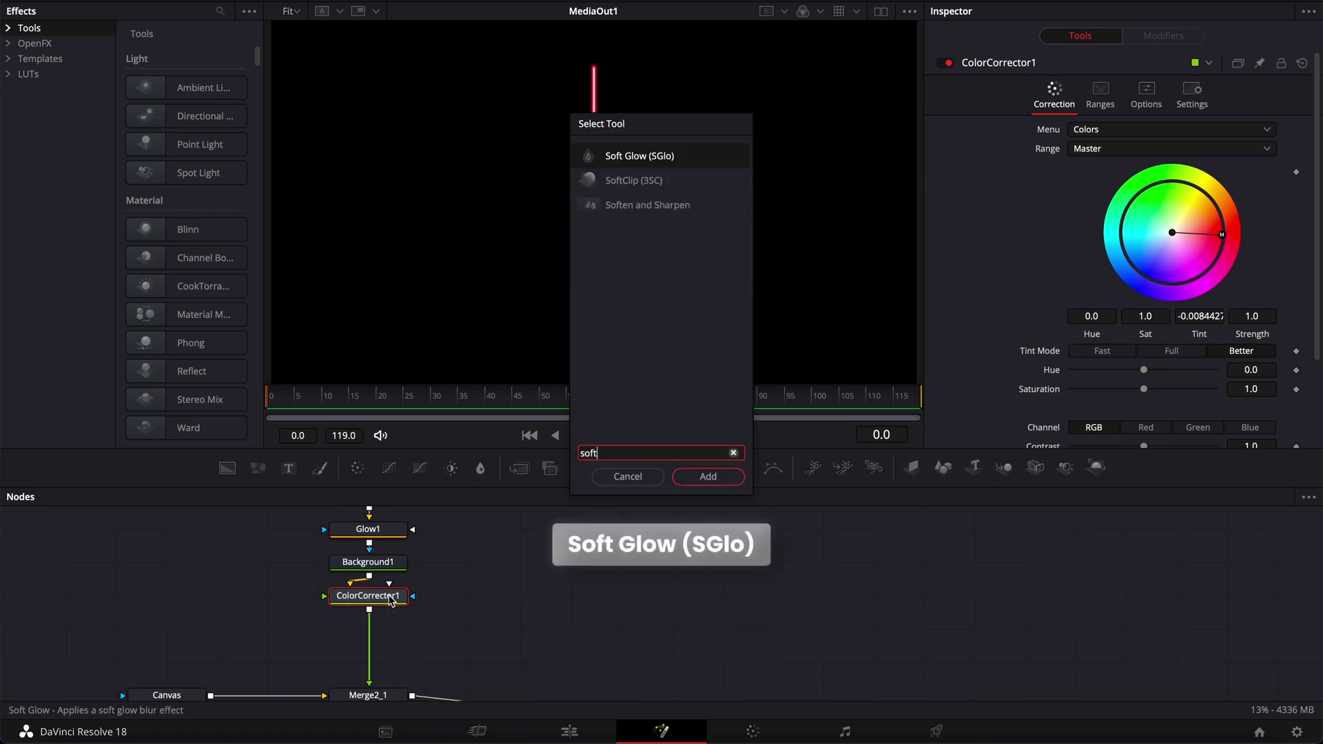
pyautogui.press('Return')
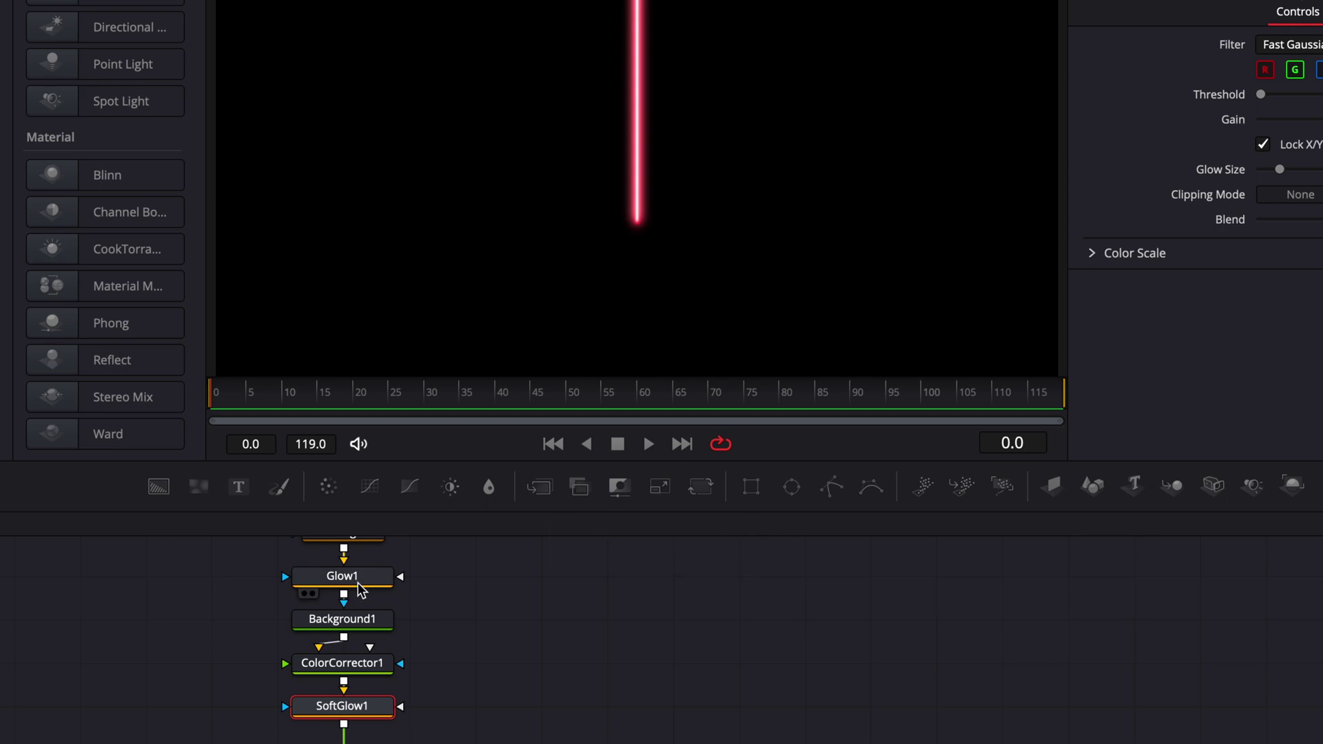
# Step: Check the Glow1 and SoftGlow1 settings and shift ColorCorrector1's tint to 0.998 red at strength 1.0
pyautogui.click(357, 583)
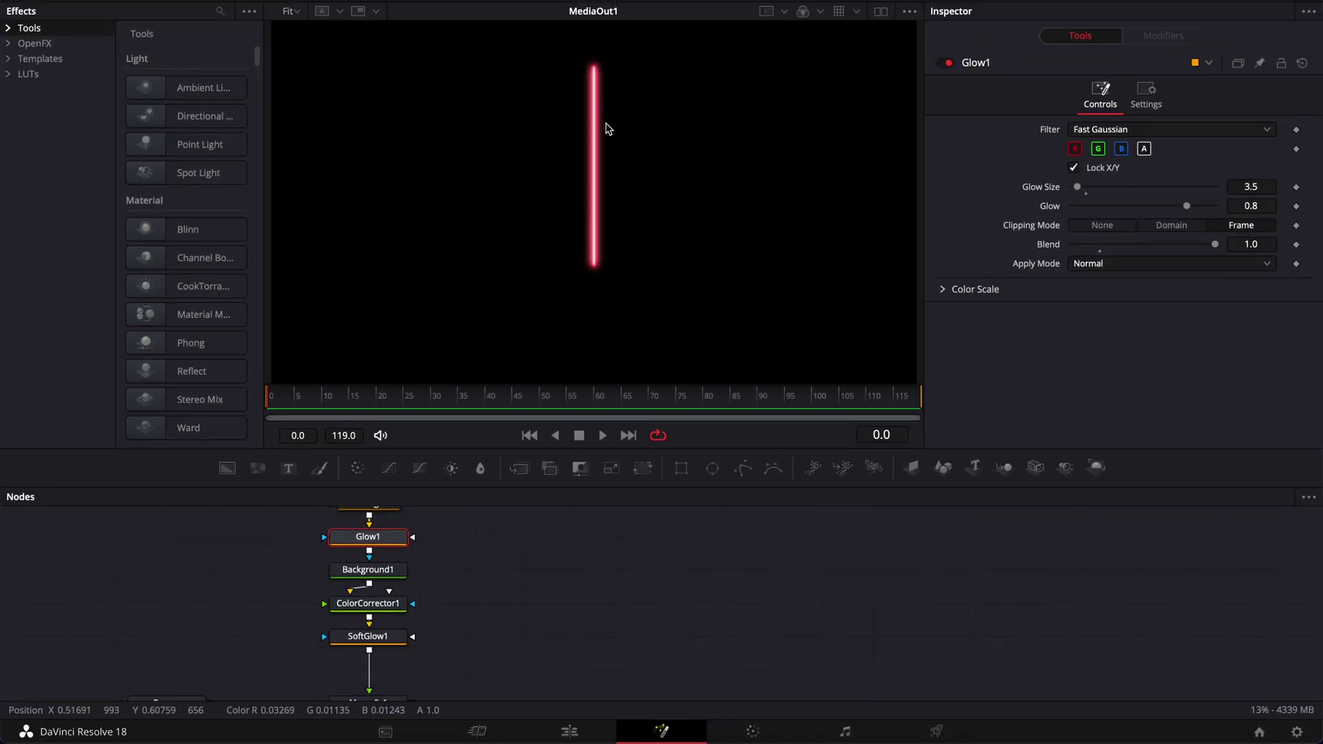
pyautogui.click(370, 641)
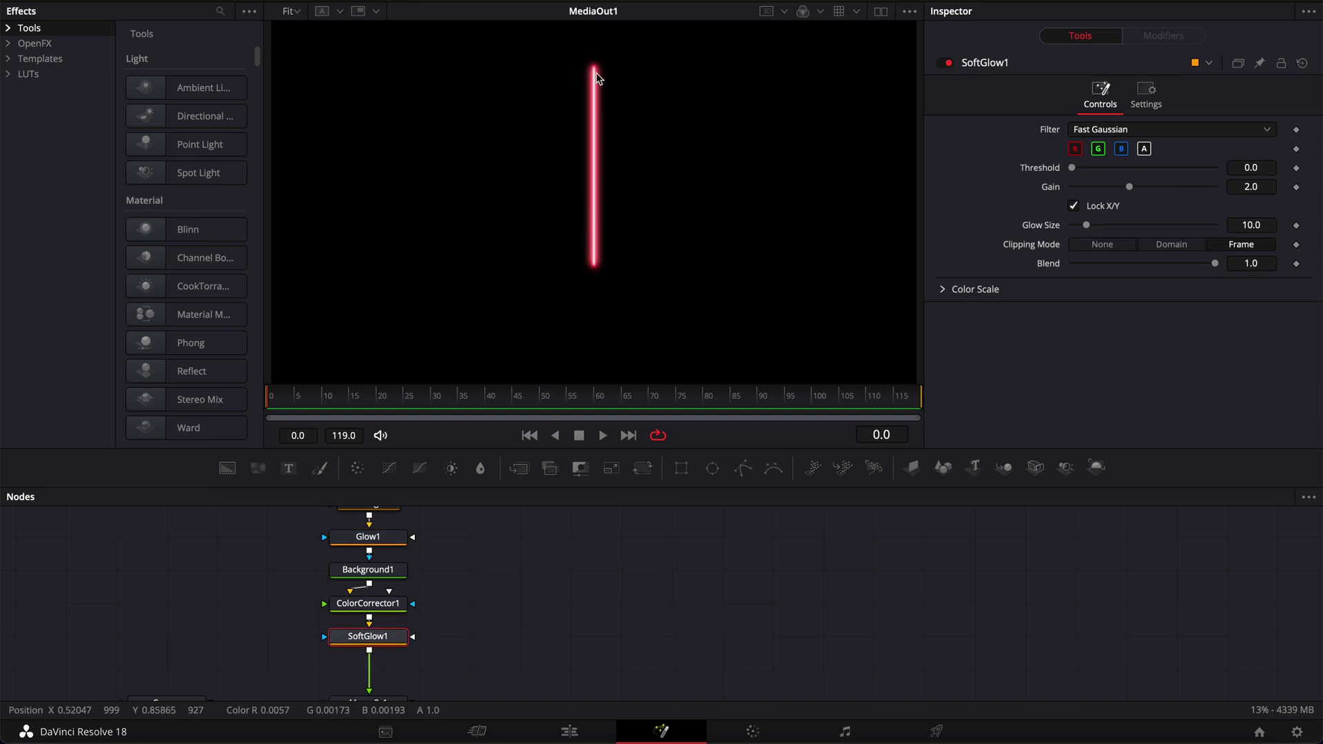
pyautogui.click(383, 610)
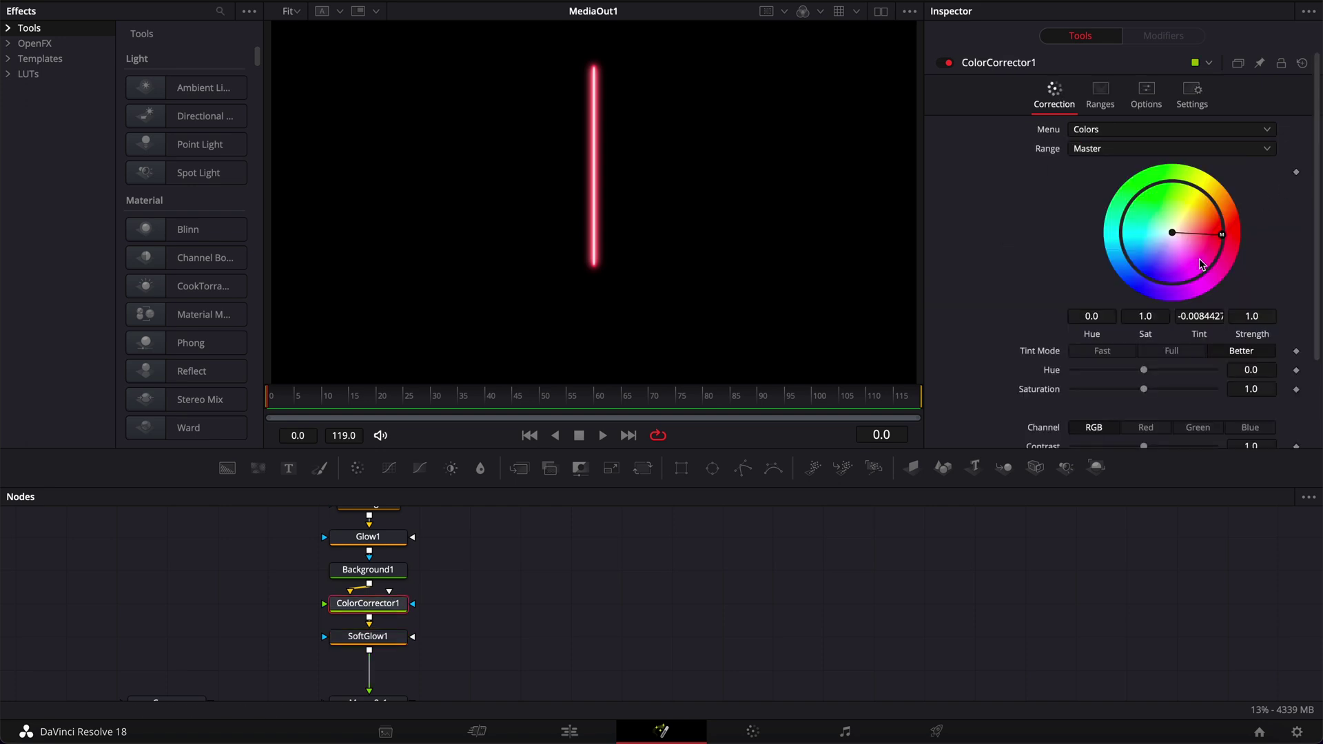
pyautogui.moveTo(1222, 244)
pyautogui.mouseDown()
pyautogui.moveTo(1217, 214)
pyautogui.moveTo(1167, 163)
pyautogui.moveTo(1076, 278)
pyautogui.moveTo(1158, 350)
pyautogui.moveTo(1244, 237)
pyautogui.mouseUp()
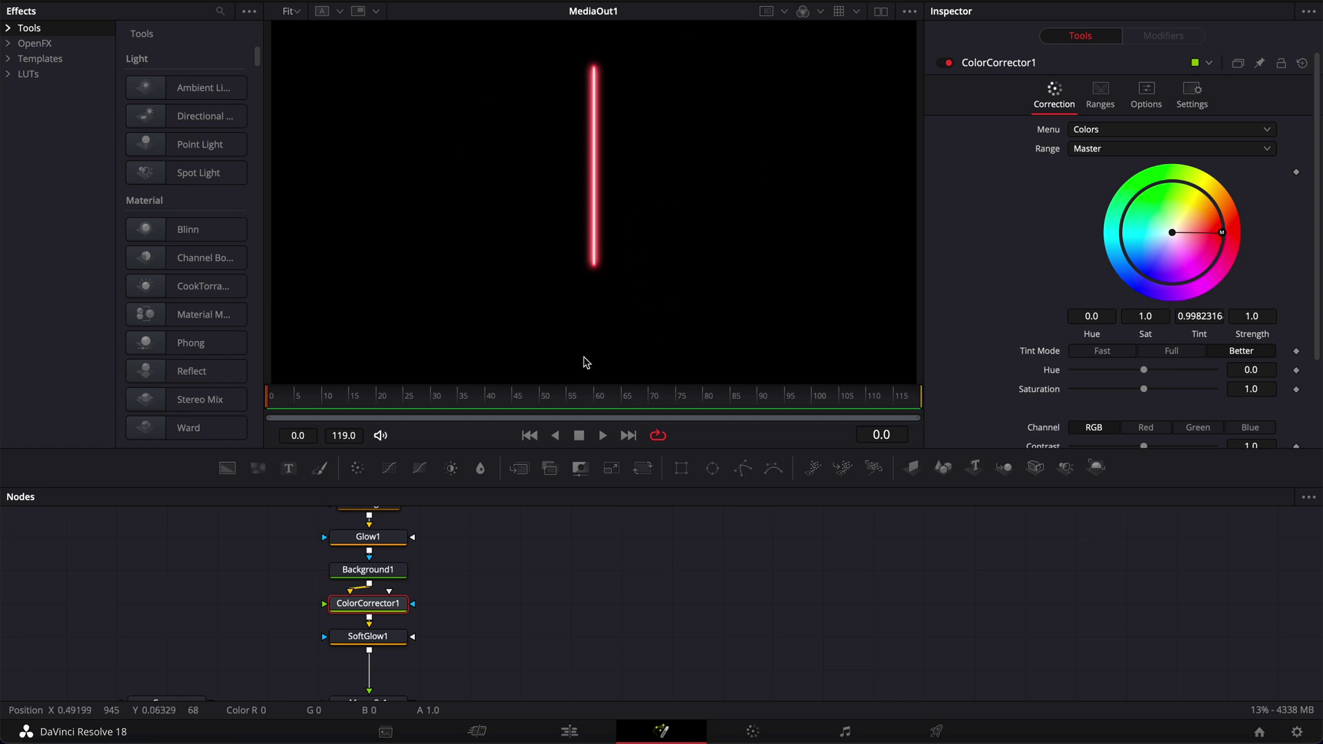
# Step: Duplicate SoftGlow1 beside the original, feed the copy from ColorCorrector1 and merge it over the Canvas through its own Merge node
pyautogui.click(367, 636)
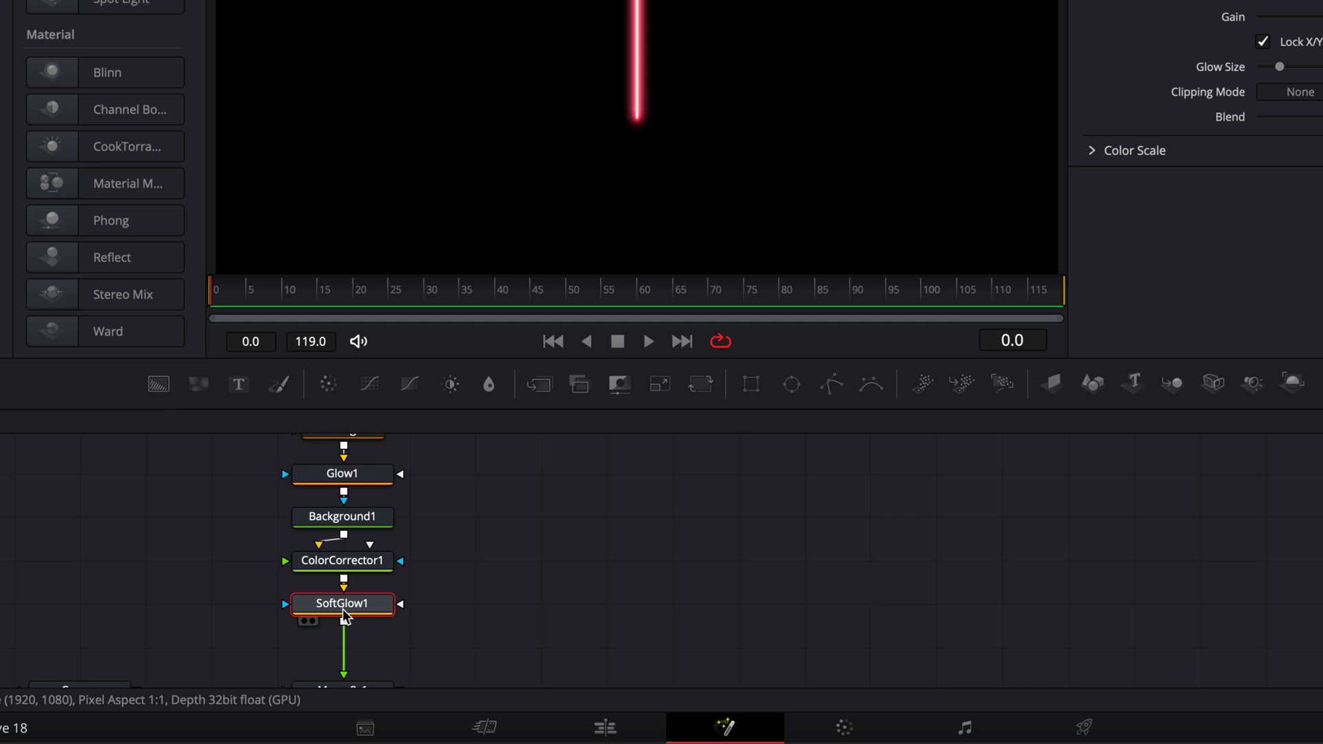
pyautogui.keyDown('ctrl'); pyautogui.click(214, 602); pyautogui.keyUp('ctrl')
pyautogui.hotkey('ctrl', 'c')
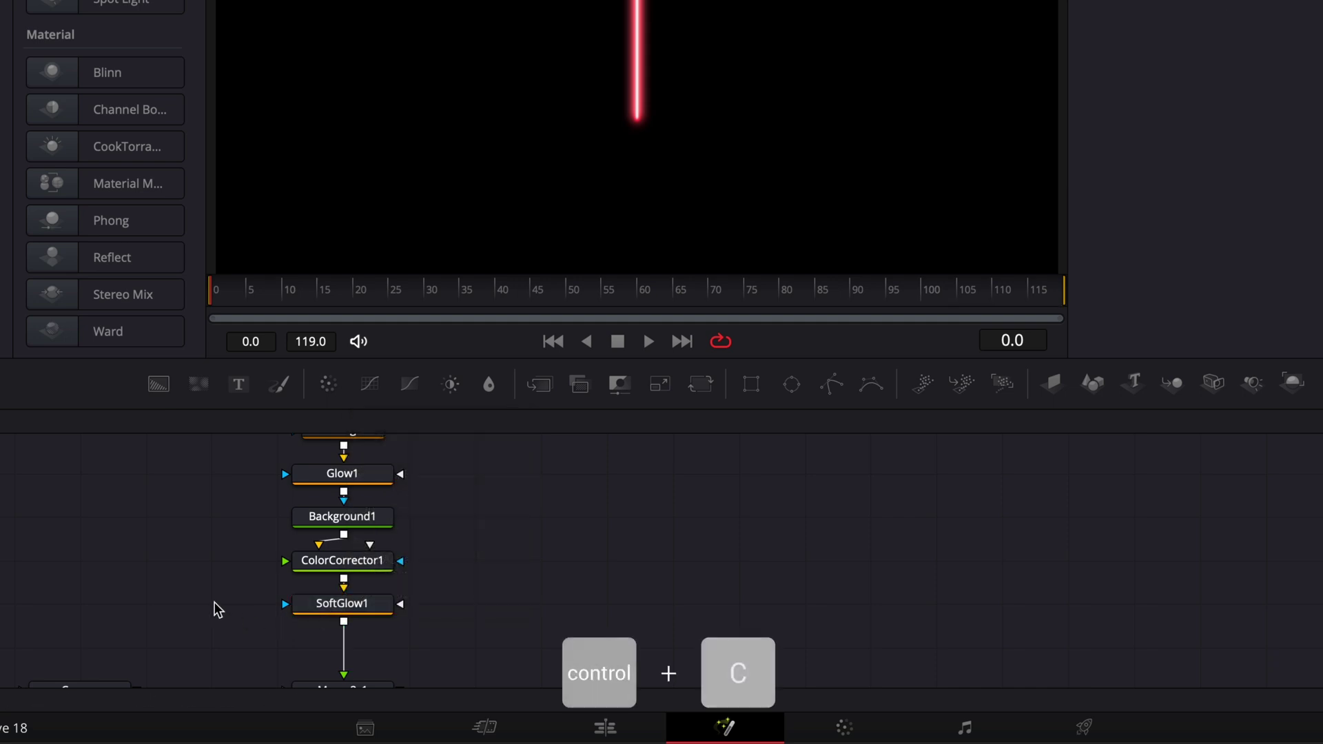
pyautogui.hotkey('ctrl', 'v')
pyautogui.hotkey('ctrl', 'v')
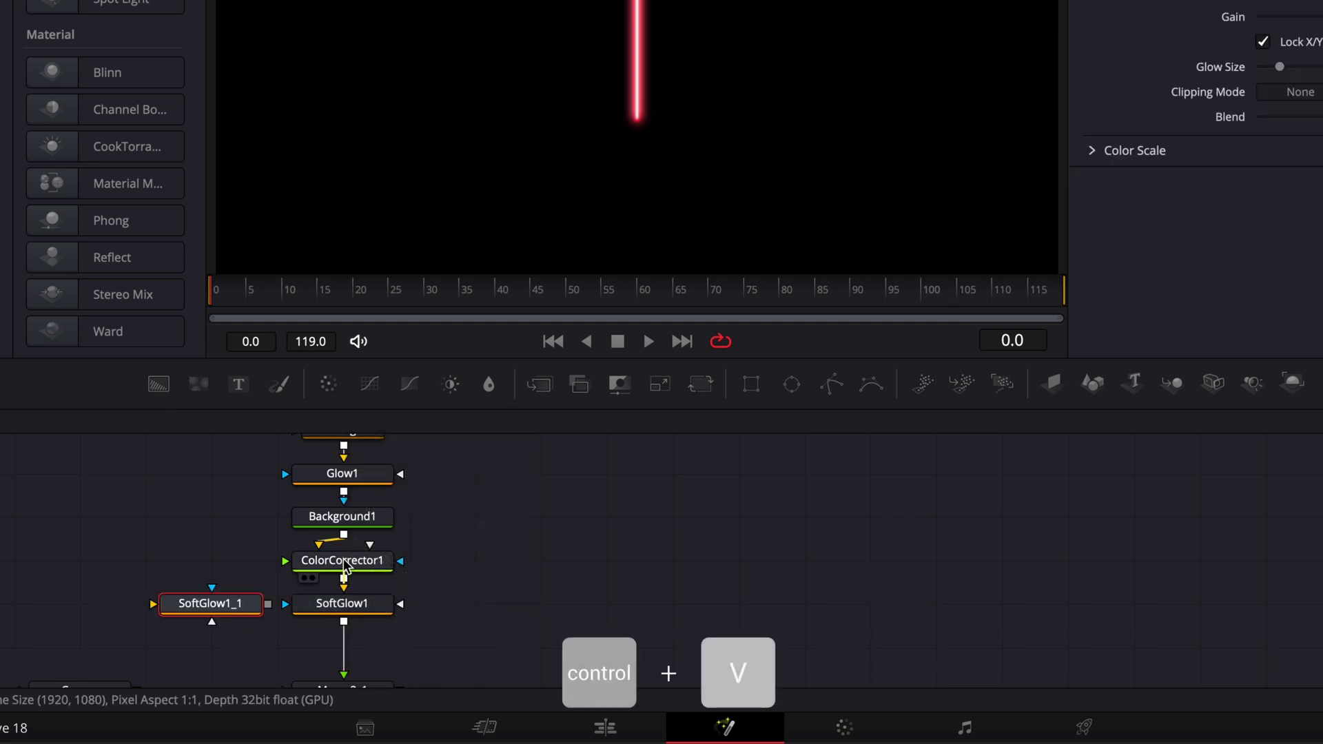
pyautogui.moveTo(344, 579); pyautogui.dragTo(134, 655)
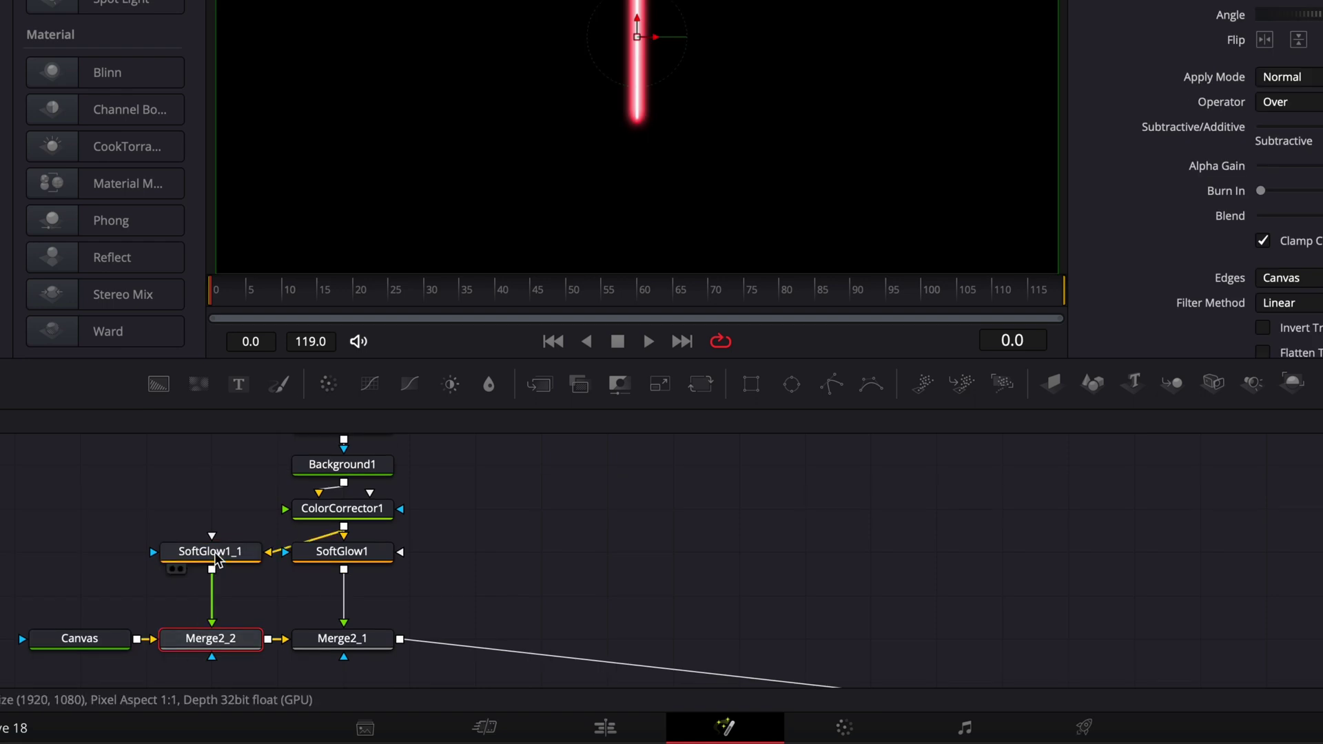
# Step: Set the gain of SoftGlow1_1 to 5.0 and its glow size to 100 for a wide halo
pyautogui.press('1')
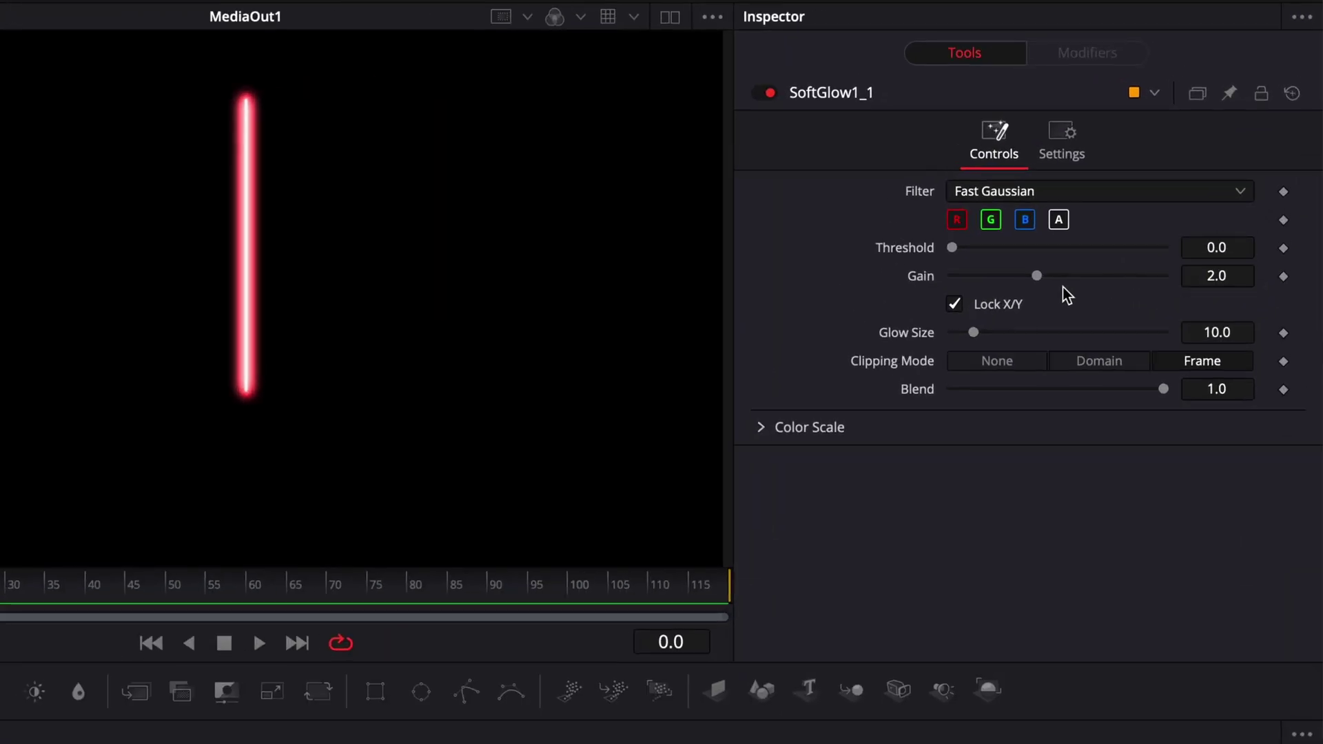
pyautogui.moveTo(1034, 275); pyautogui.dragTo(1226, 288)
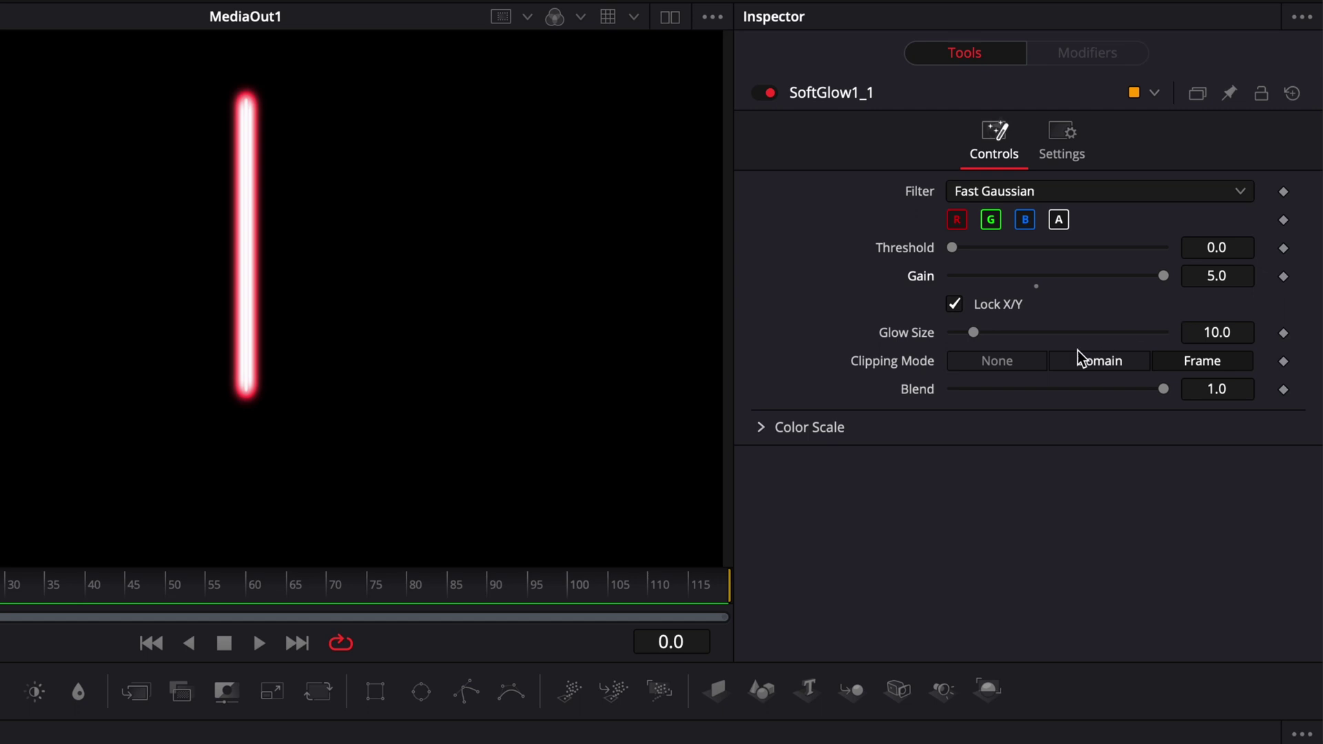
pyautogui.moveTo(974, 333); pyautogui.dragTo(1211, 373)
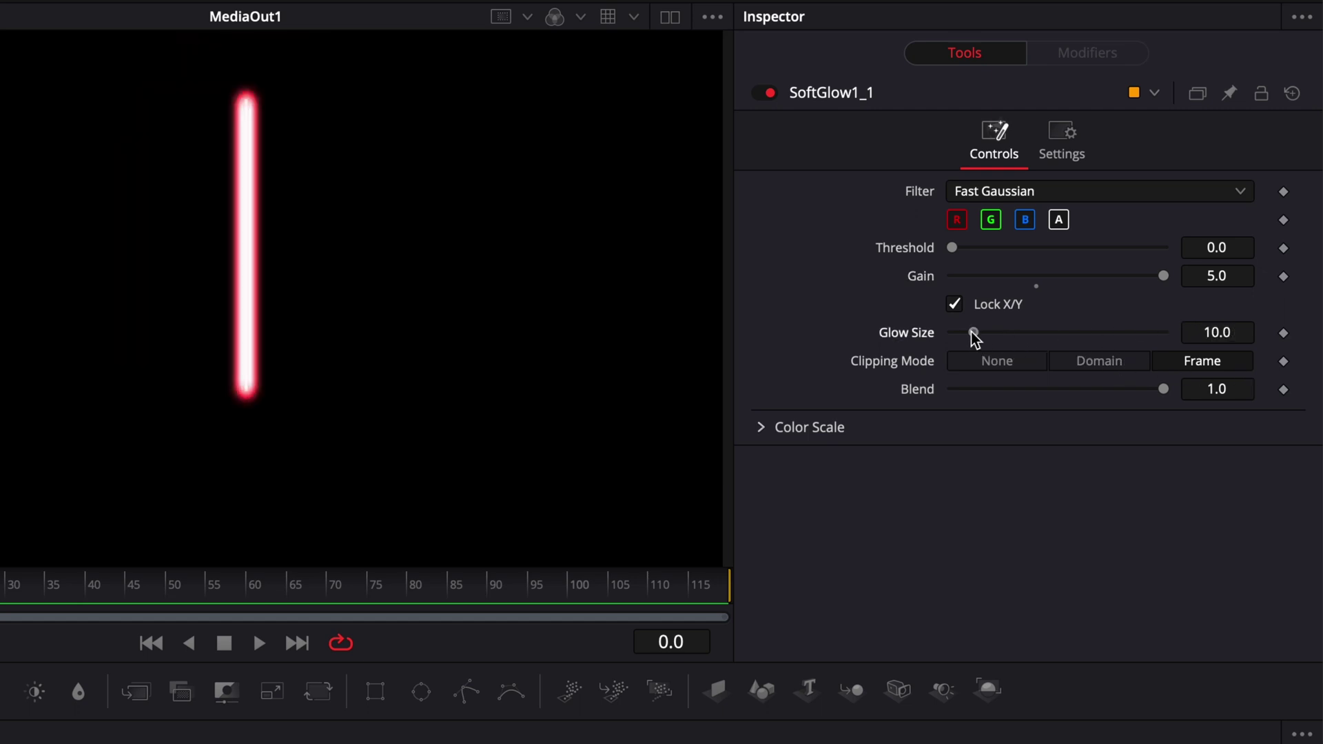
pyautogui.moveTo(974, 337); pyautogui.dragTo(1181, 366)
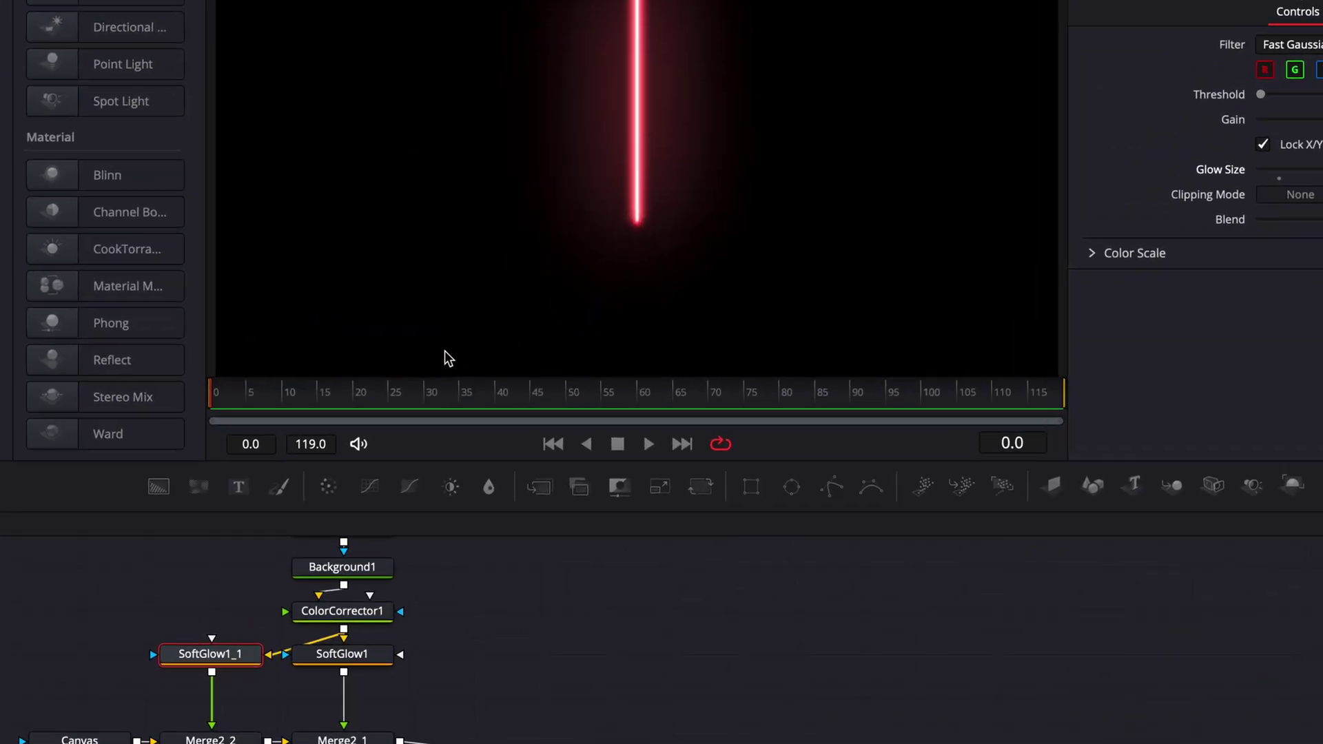
# Step: Add Gain keyframes at frame 10 on both SoftGlow1_1 and SoftGlow1
pyautogui.click(288, 399)
pyautogui.moveTo(211, 648)
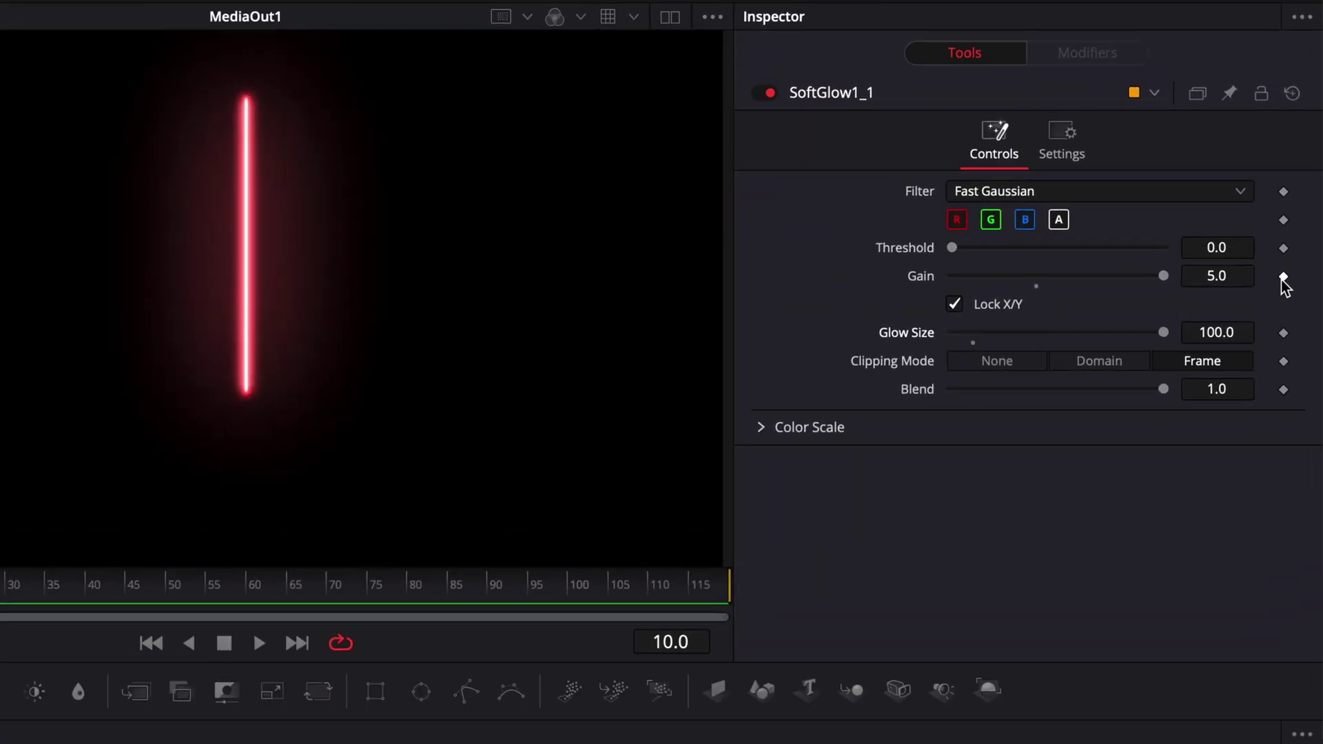
pyautogui.click(1284, 276)
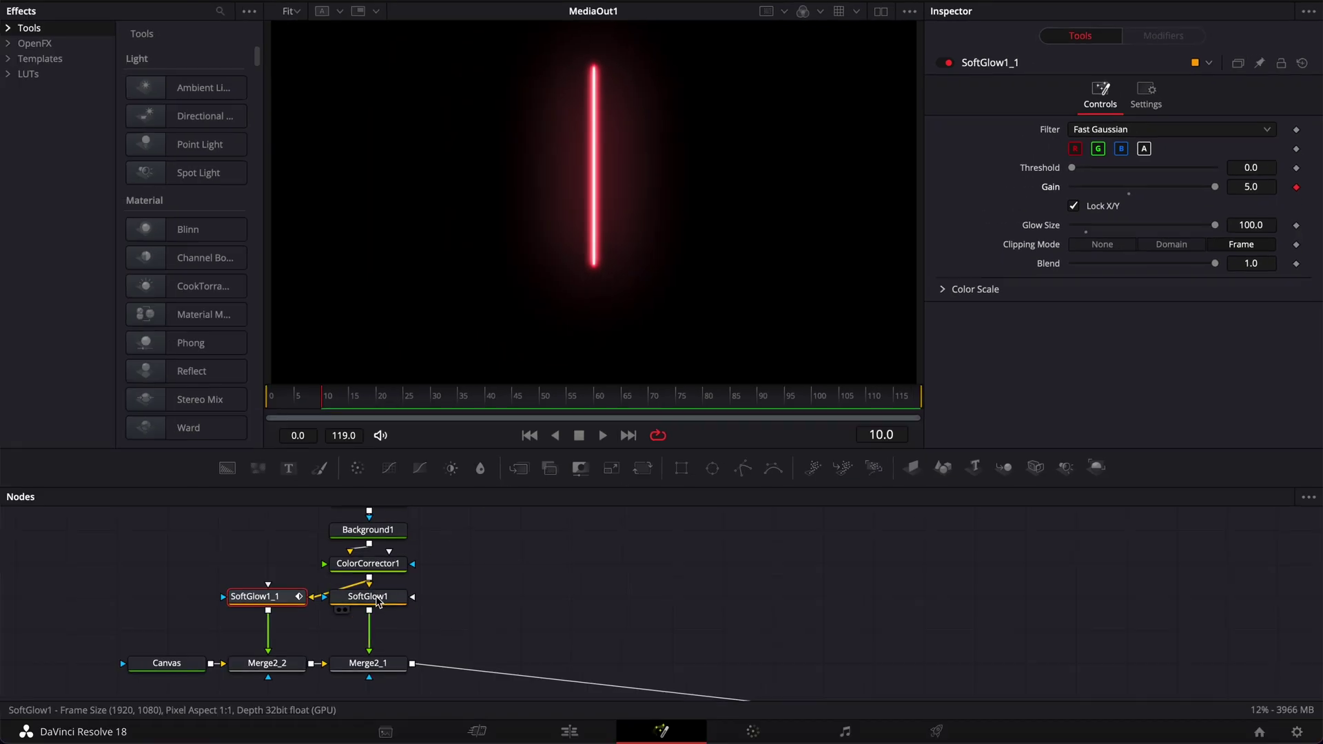
pyautogui.click(379, 601)
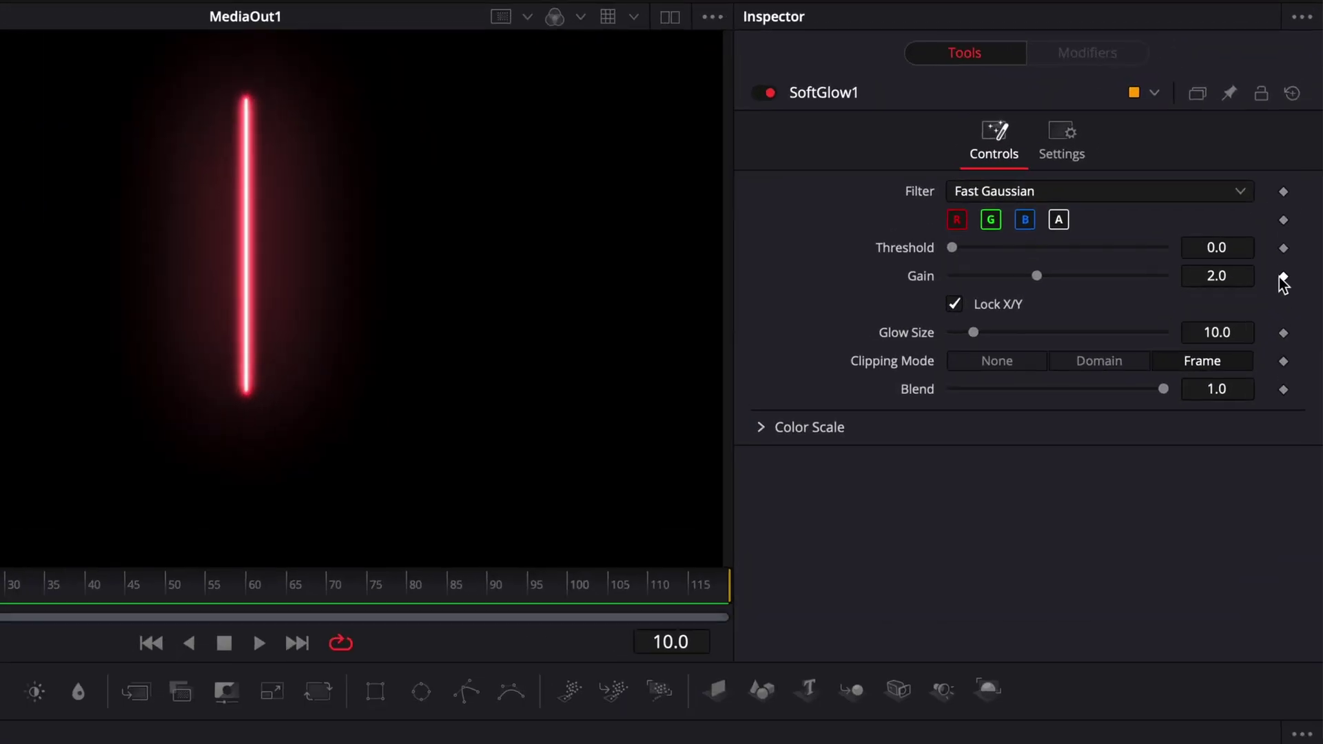
pyautogui.click(1284, 277)
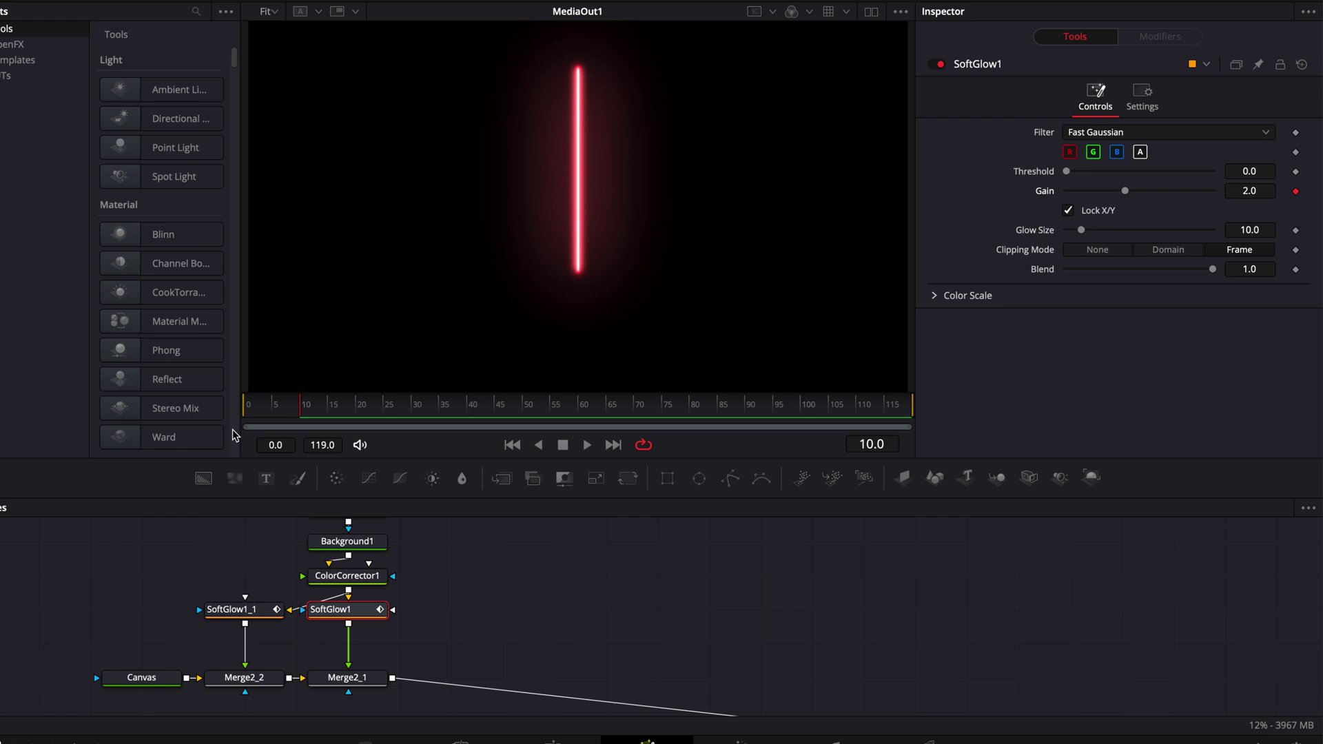
# Step: At frame 0, set the gain of SoftGlow1 to 1.0 and of SoftGlow1_1 to 2.0, and preview the flicker
pyautogui.click(286, 398)
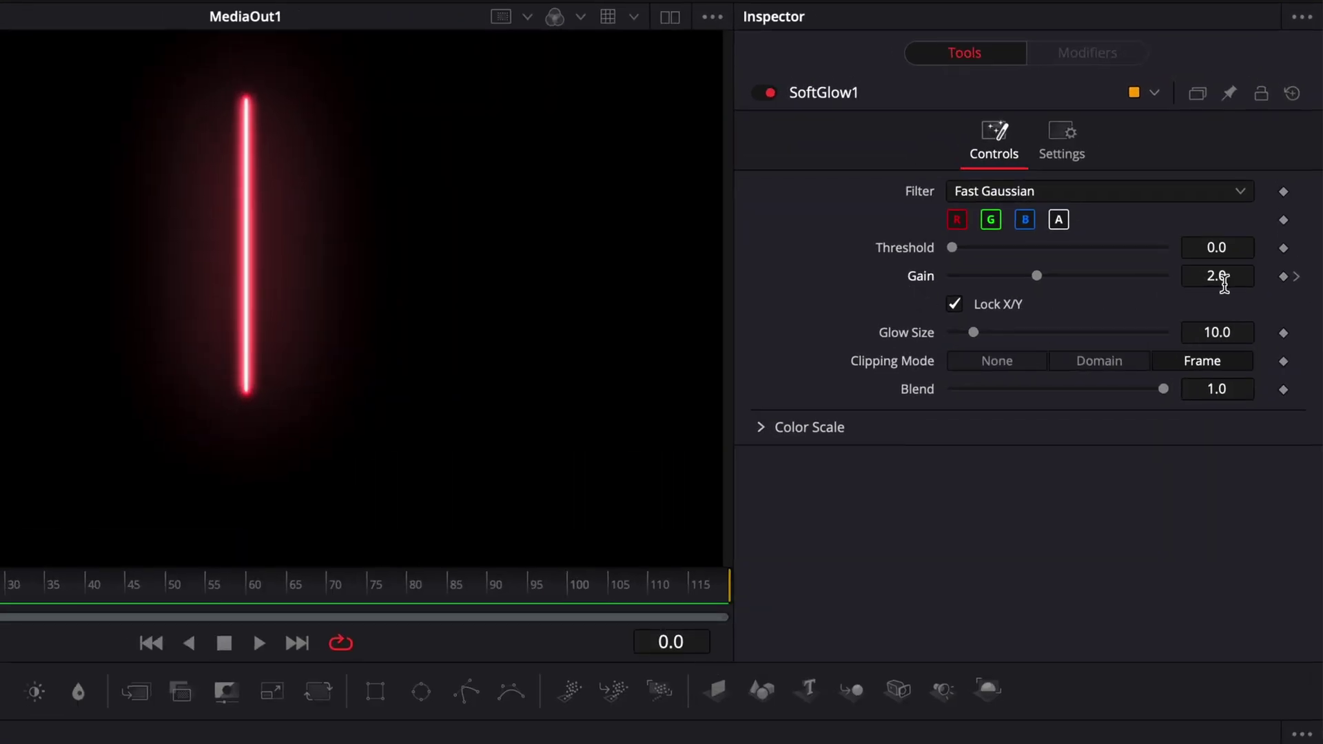
pyautogui.click(1234, 279)
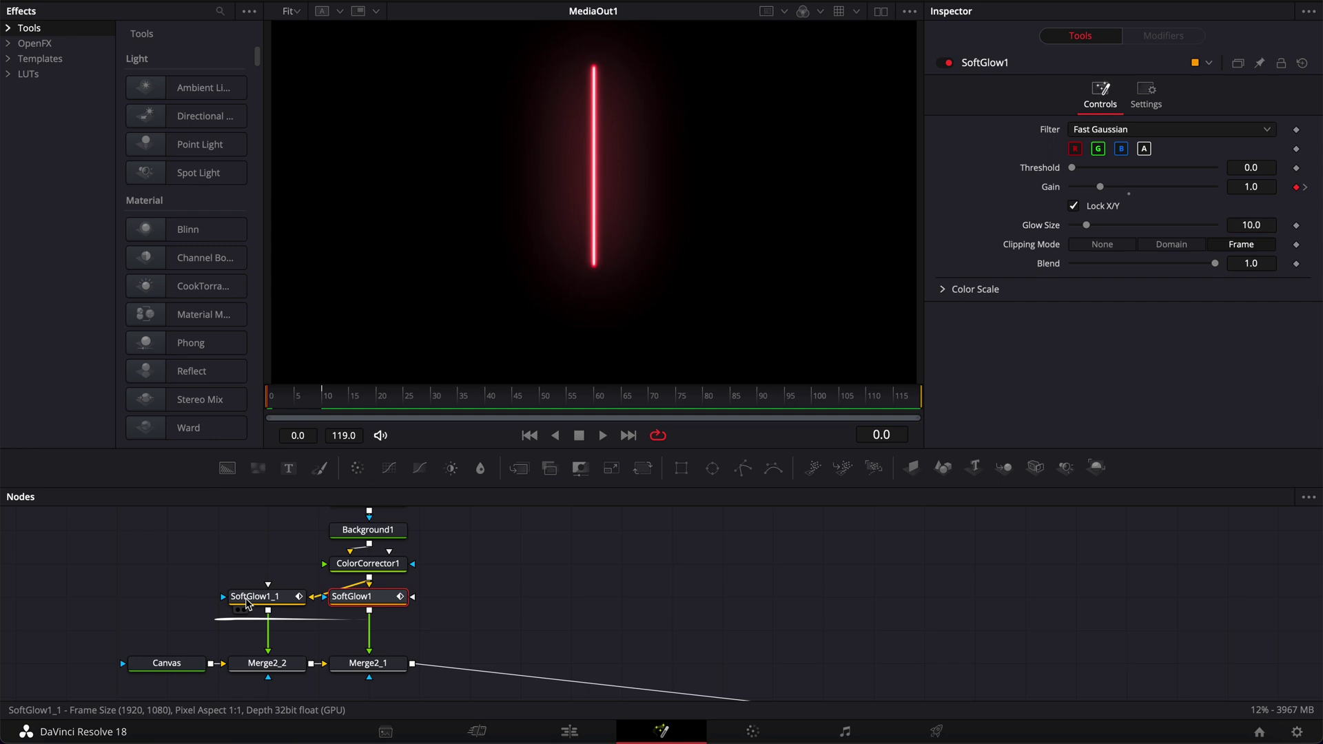
pyautogui.click(1271, 186)
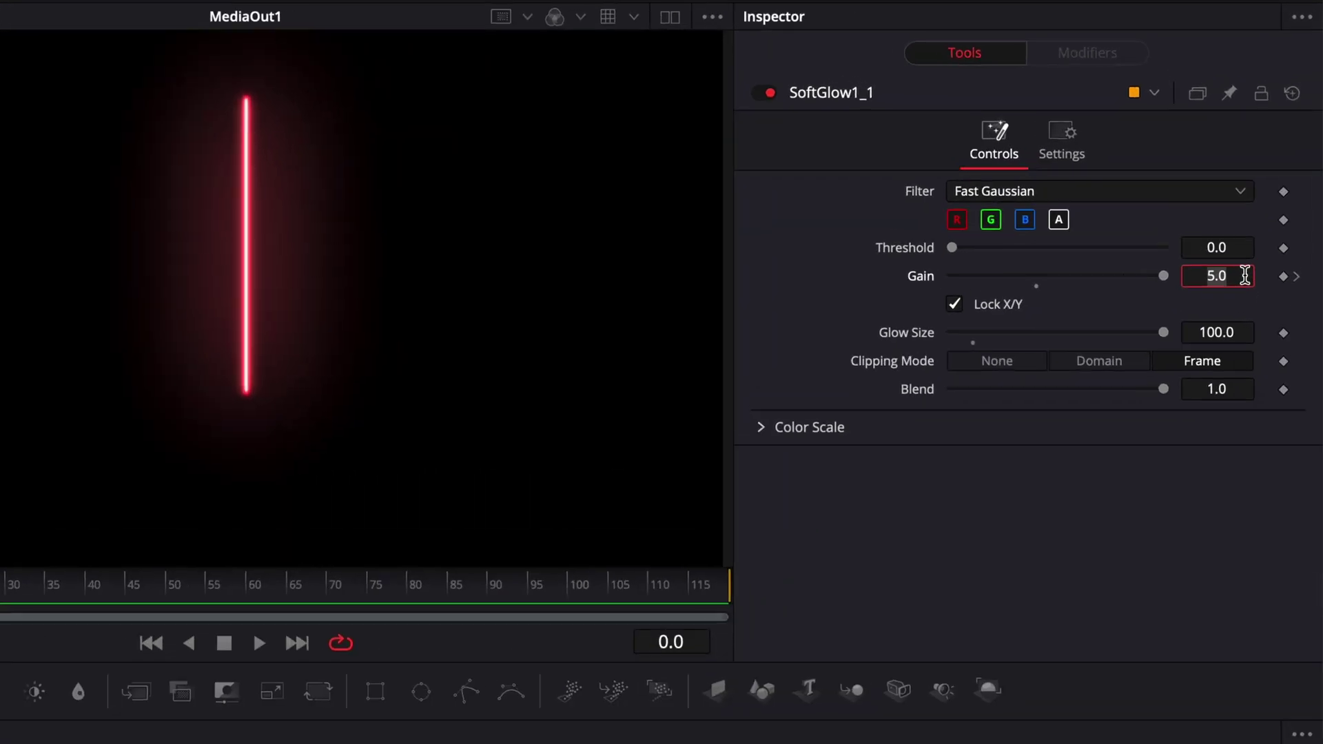
pyautogui.press('Tab')
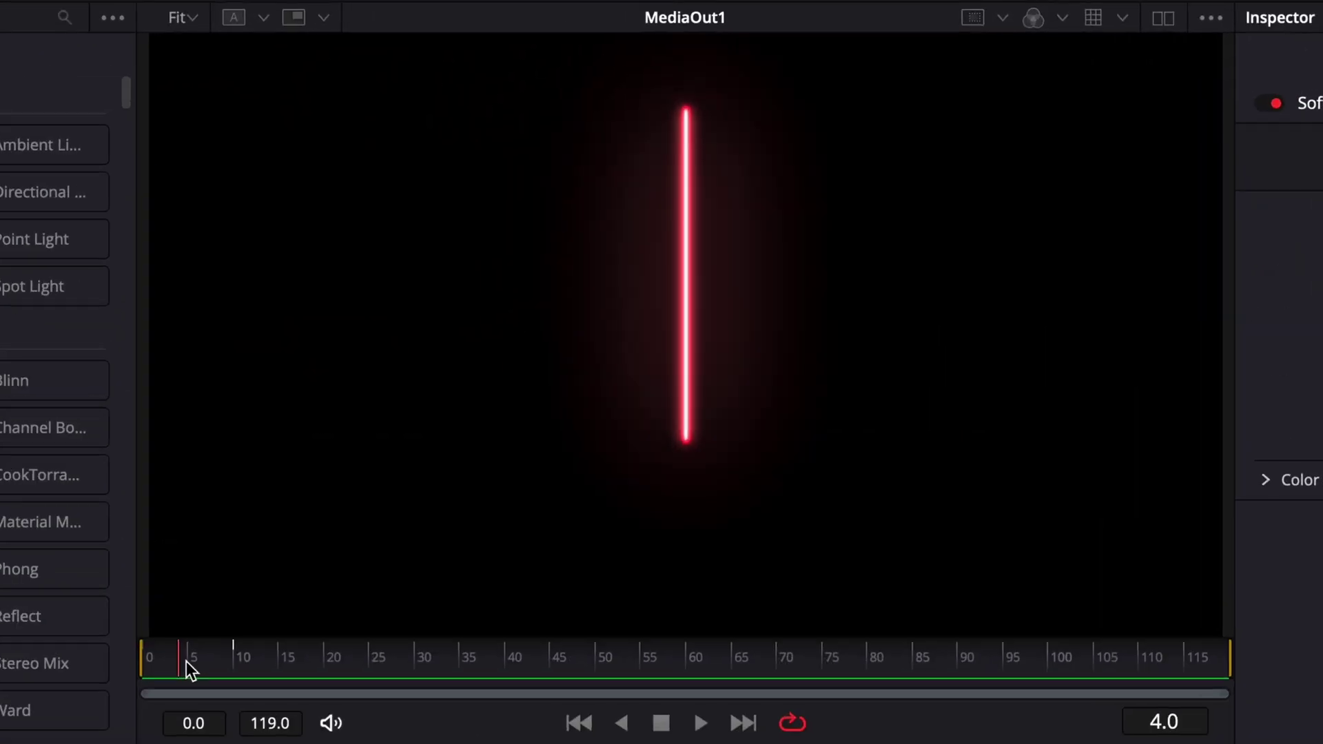
pyautogui.moveTo(186, 662); pyautogui.dragTo(212, 655)
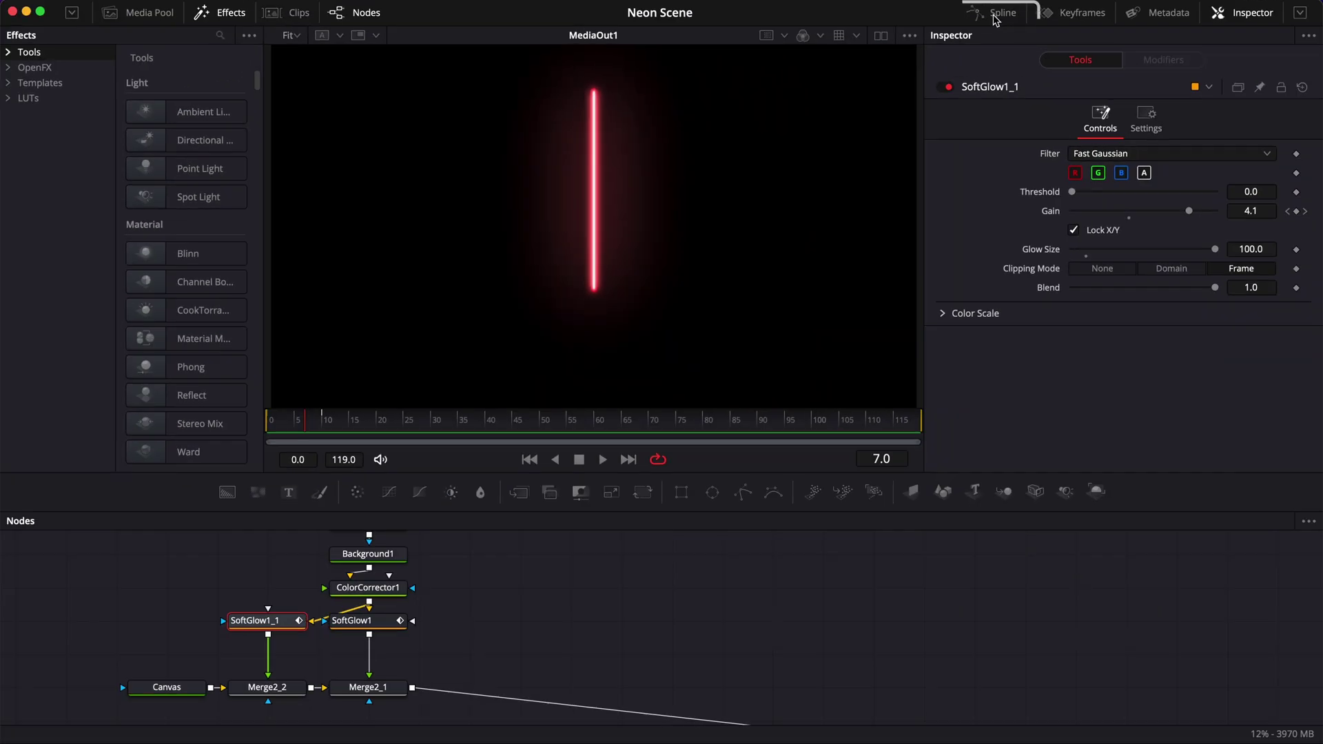
# Step: Fit both Gain curves in the Spline editor, select all their keyframes and make them loop in ping-pong mode
pyautogui.click(996, 12)
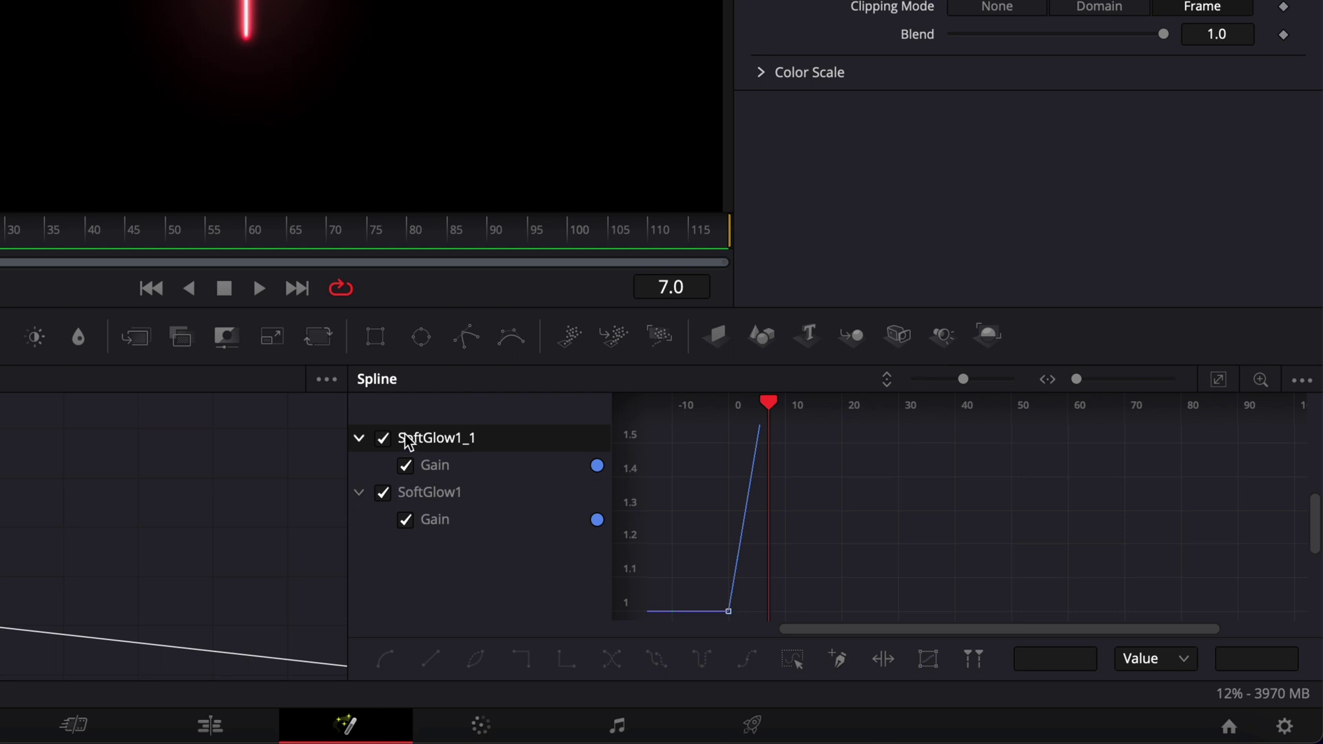
pyautogui.click(1219, 381)
pyautogui.moveTo(676, 625); pyautogui.dragTo(1305, 424)
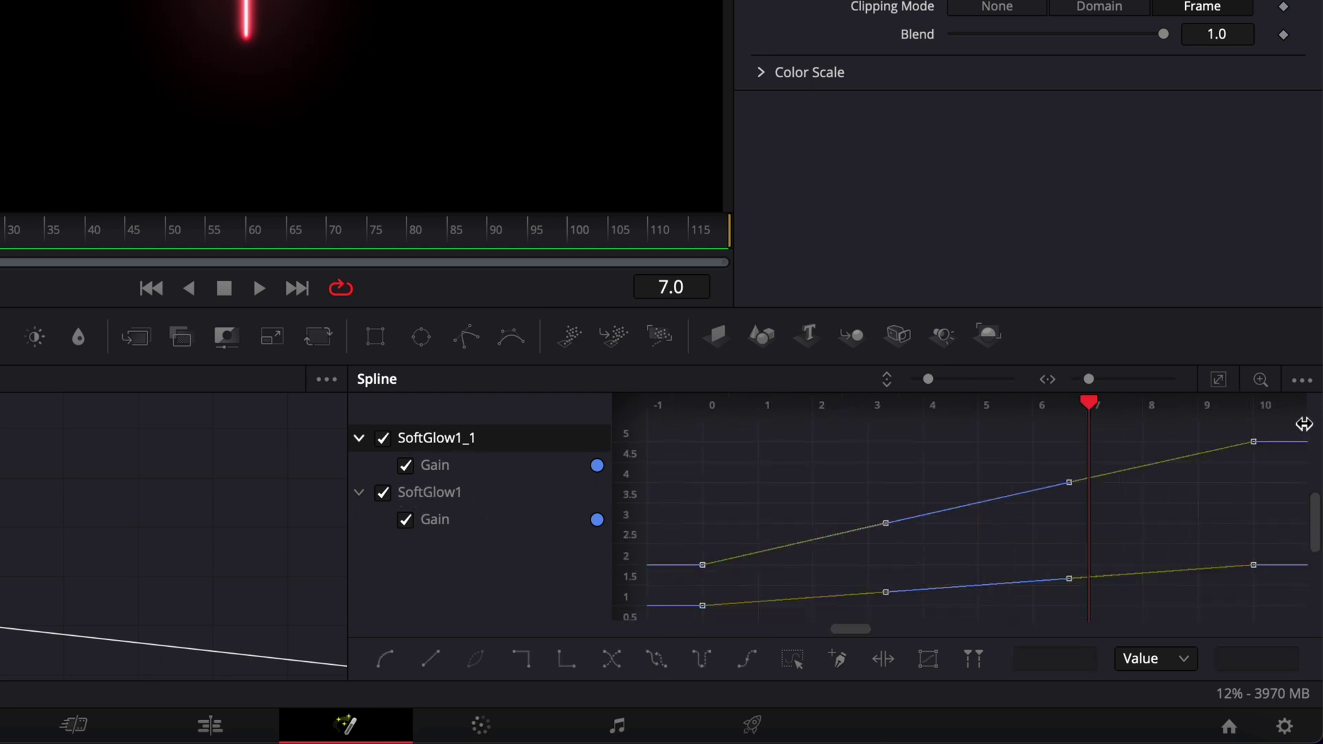
pyautogui.click(700, 660)
pyautogui.moveTo(1090, 380); pyautogui.dragTo(1012, 383)
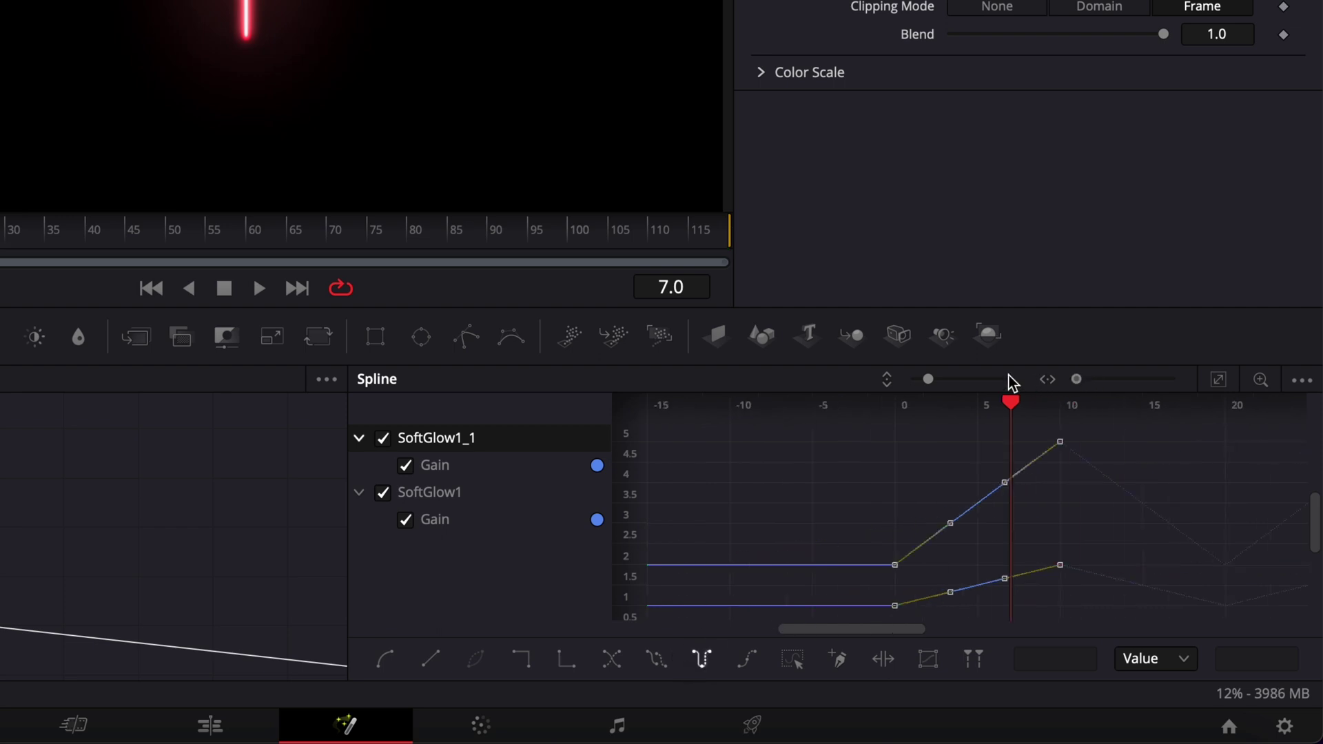
# Step: Inspect the looping Gain curves beyond frame 10 and play the timeline to check the pulsing glow
pyautogui.moveTo(1112, 549); pyautogui.dragTo(777, 549)
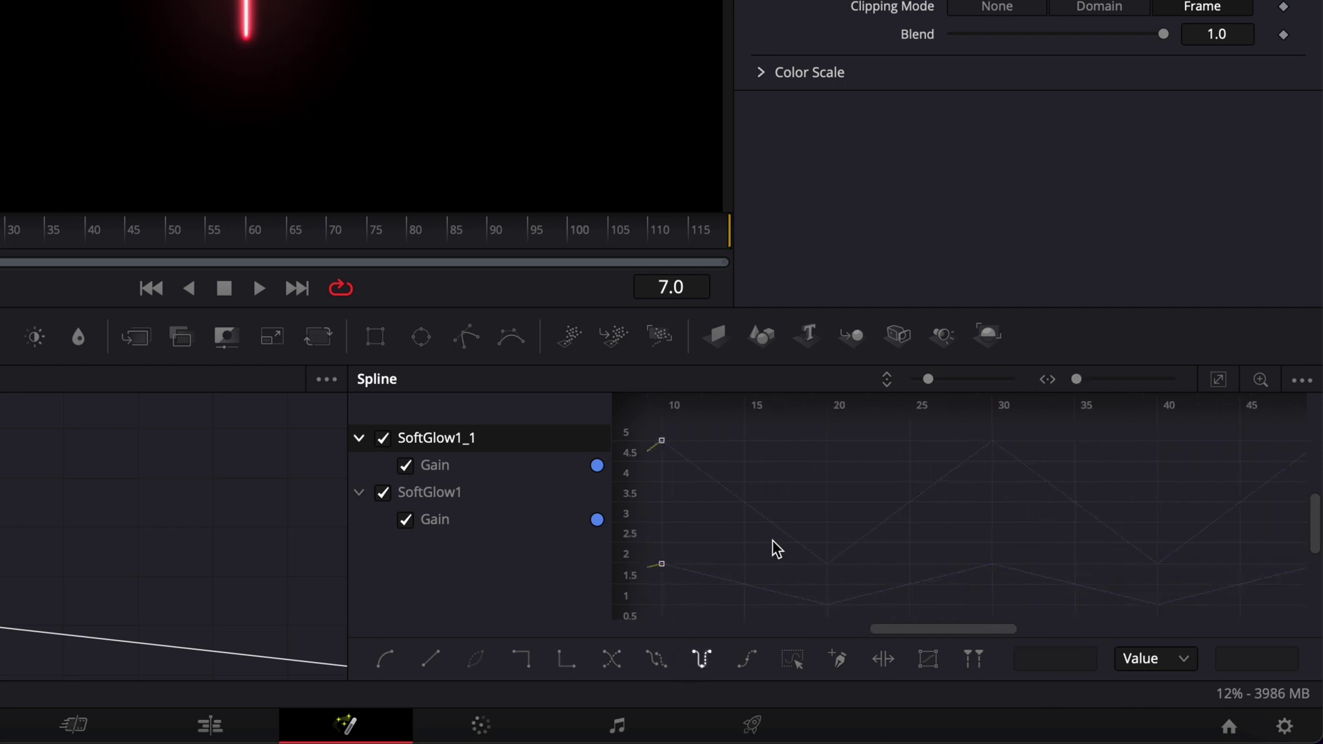
pyautogui.hscroll(5, 943, 532)
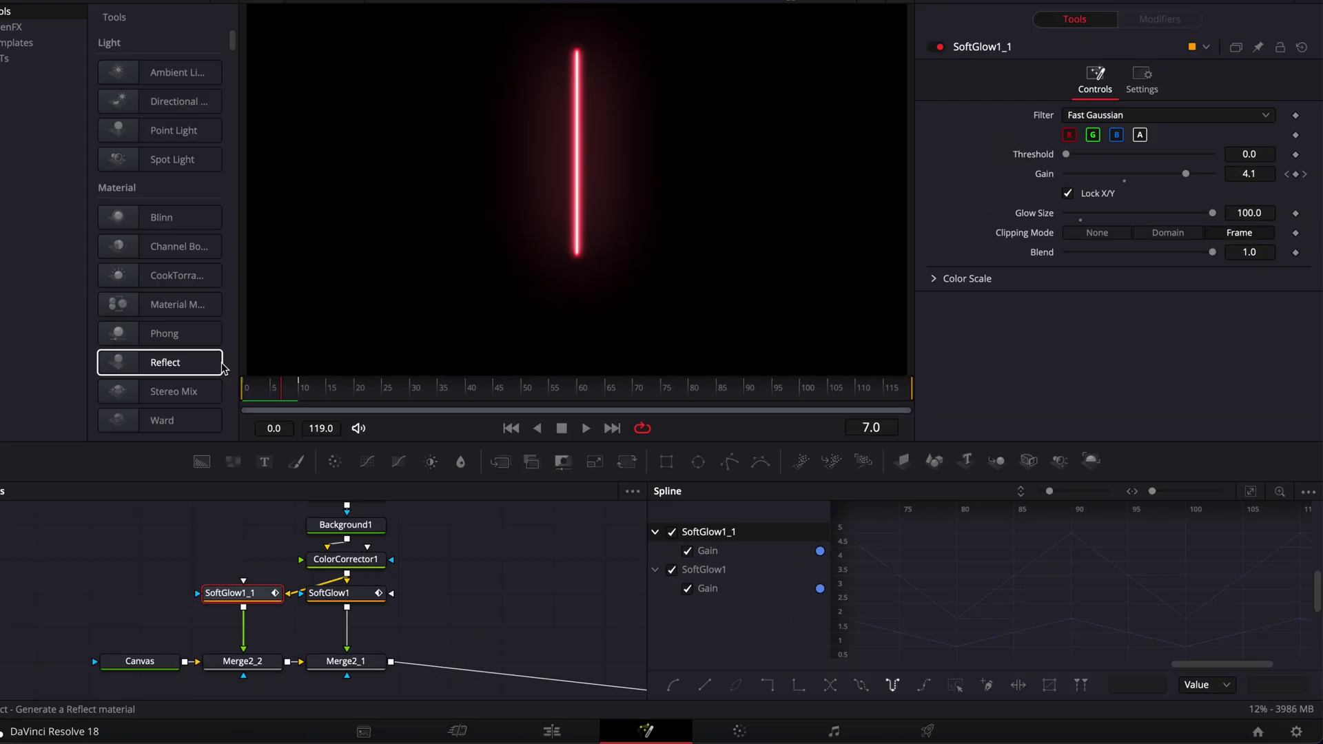
pyautogui.click(266, 396)
pyautogui.press('space')
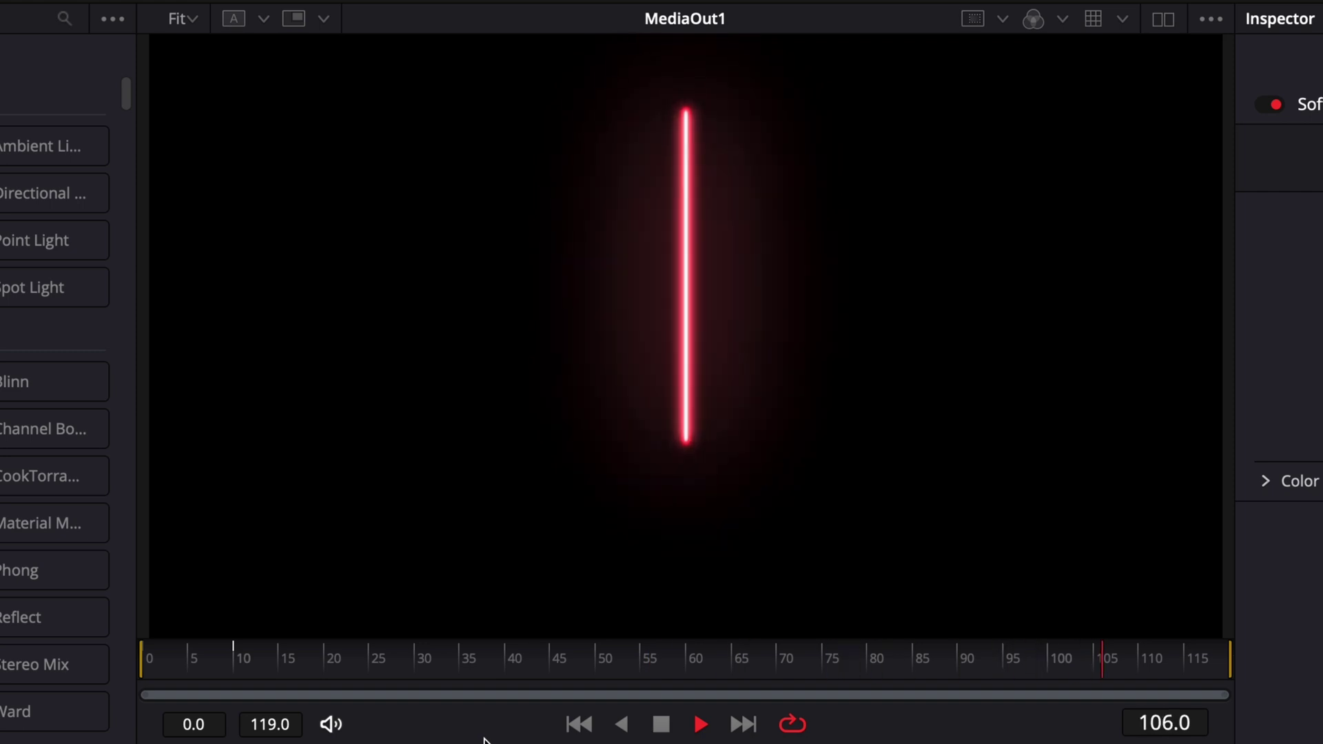
pyautogui.press('space')
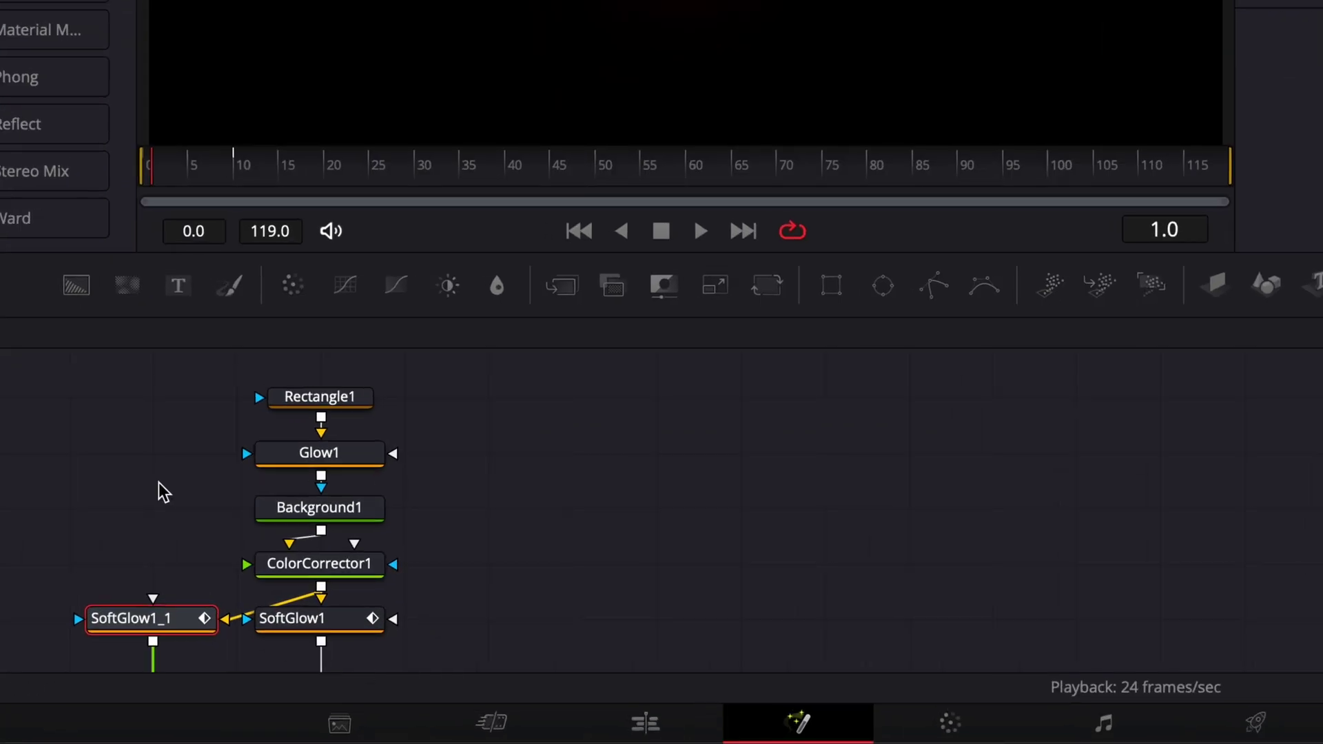
# Step: Duplicate the red light's six nodes, from Rectangle1 down to SoftGlow1 and SoftGlow1_1, as a second branch
pyautogui.moveTo(17, 377); pyautogui.dragTo(436, 632)
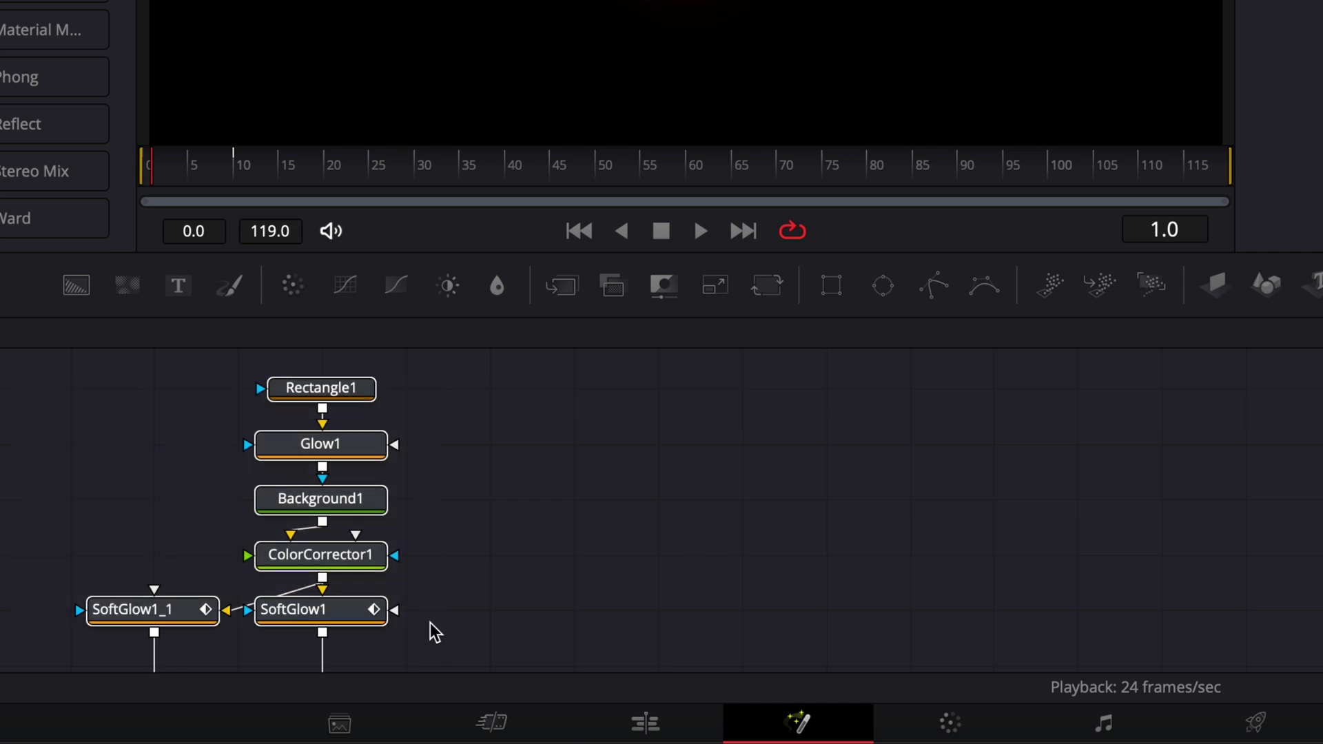
pyautogui.hotkey('ctrl', 'c')
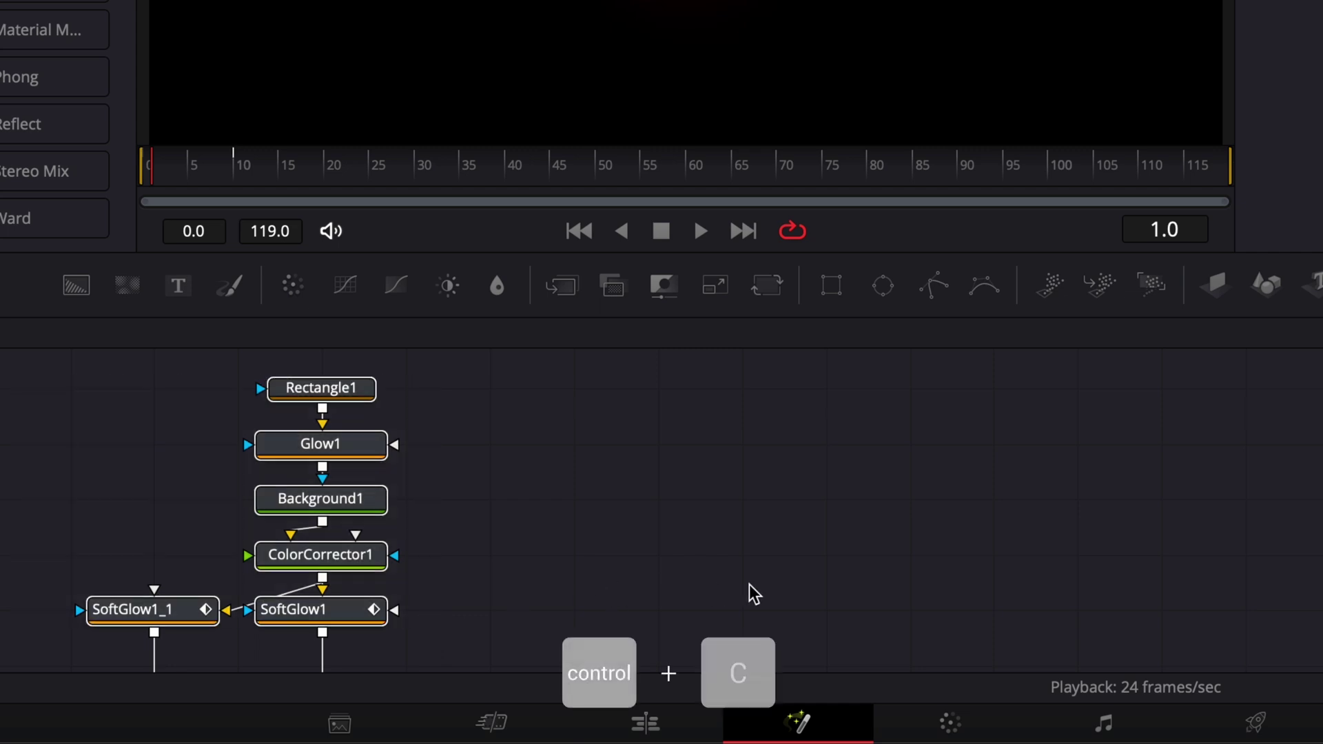
pyautogui.hotkey('ctrl', 'v')
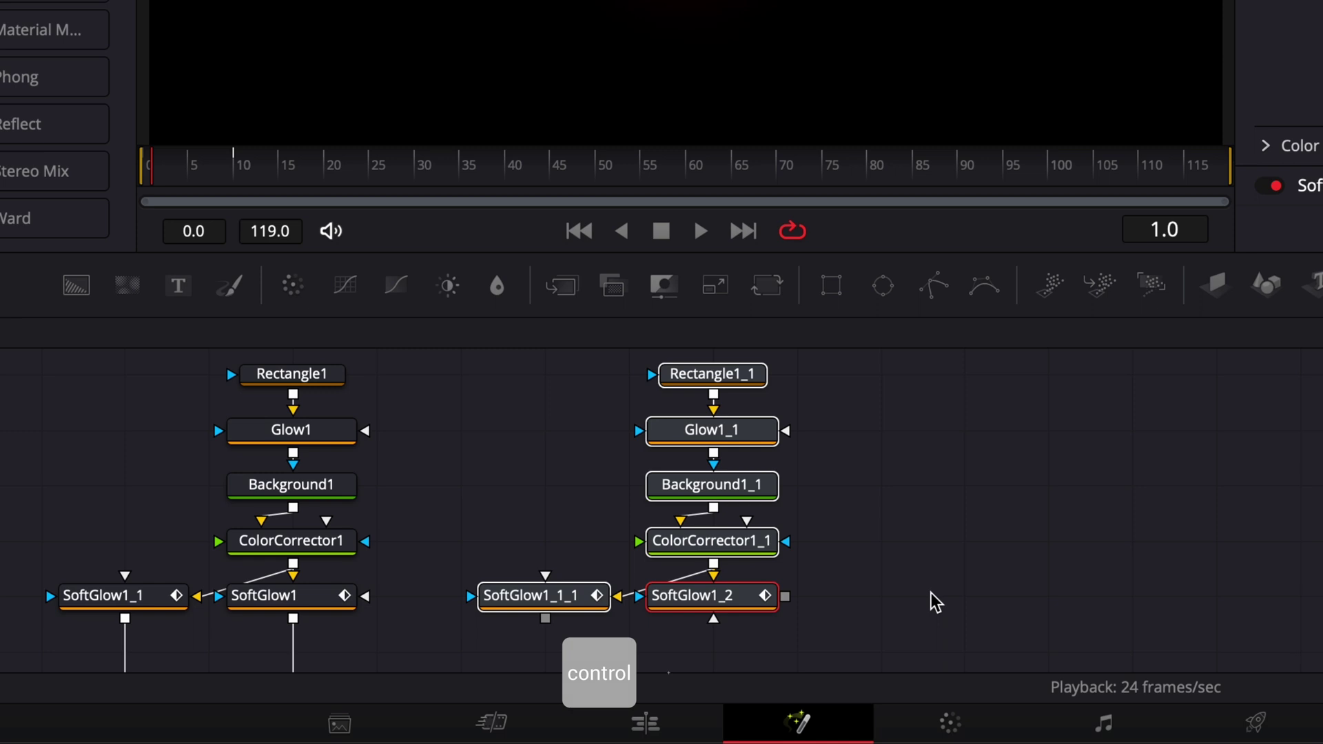
# Step: Merge the outputs of SoftGlow1_1_1 and SoftGlow1_2 into the main chain after Merge2_1
pyautogui.scroll(-2, 935, 602)
pyautogui.scroll(-1, 936, 603)
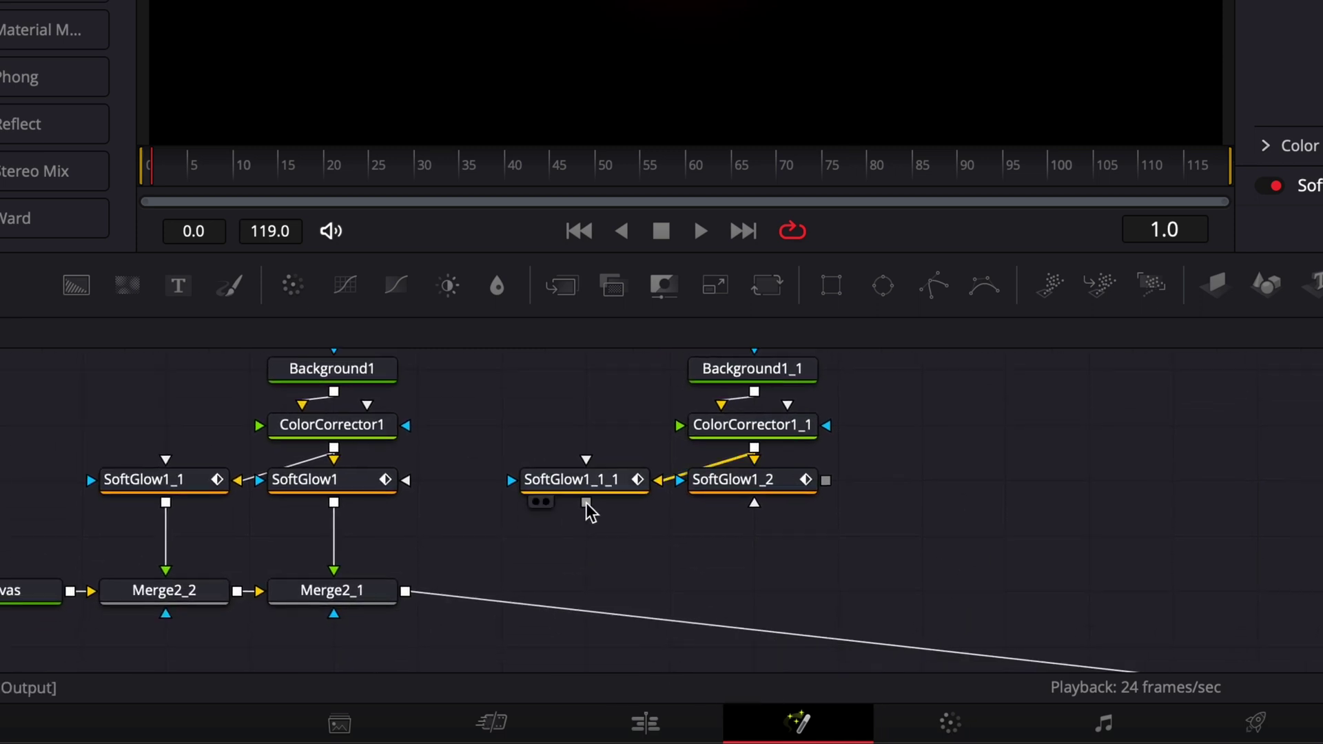
pyautogui.moveTo(587, 504); pyautogui.dragTo(410, 599)
pyautogui.moveTo(827, 481); pyautogui.dragTo(655, 591)
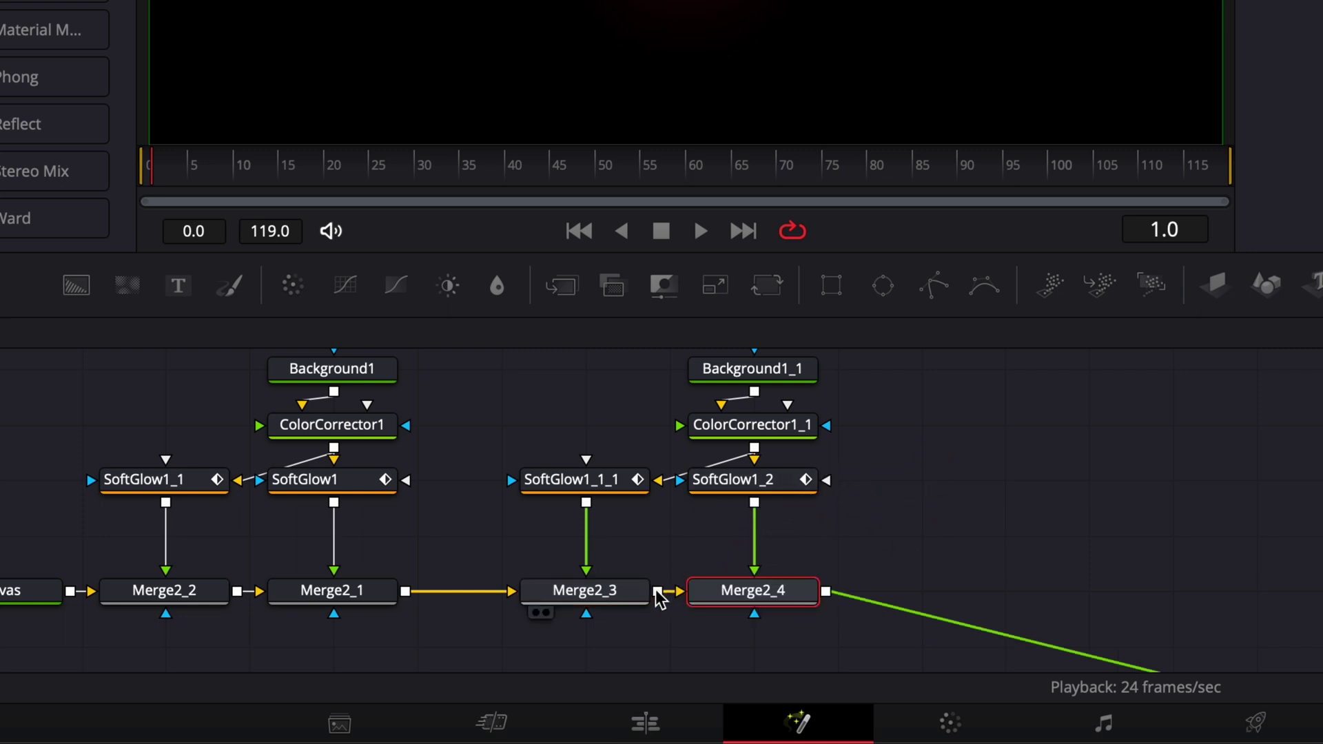
# Step: Set Rectangle1_1's Center X to 0.35 and tint its ColorCorrector1_1 purple on the color wheel
pyautogui.scroll(3, 758, 500)
pyautogui.click(686, 418)
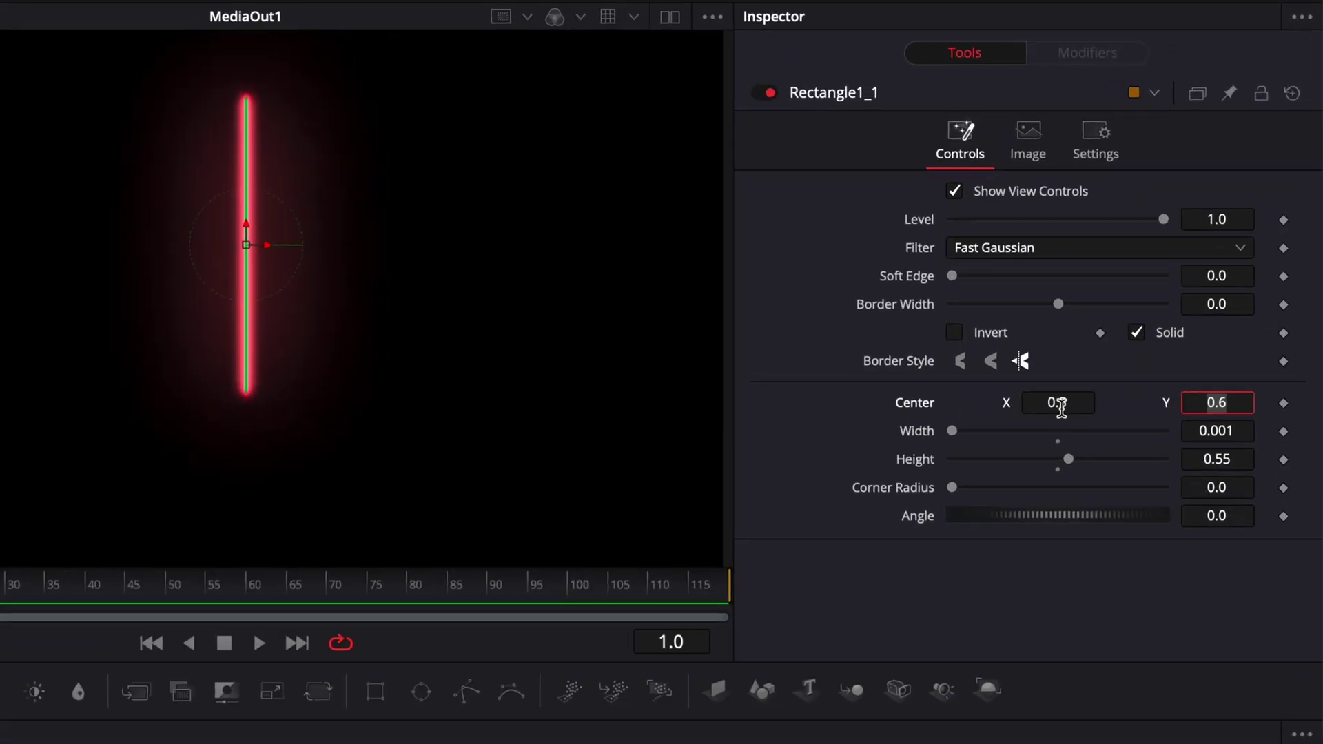
pyautogui.click(1158, 272)
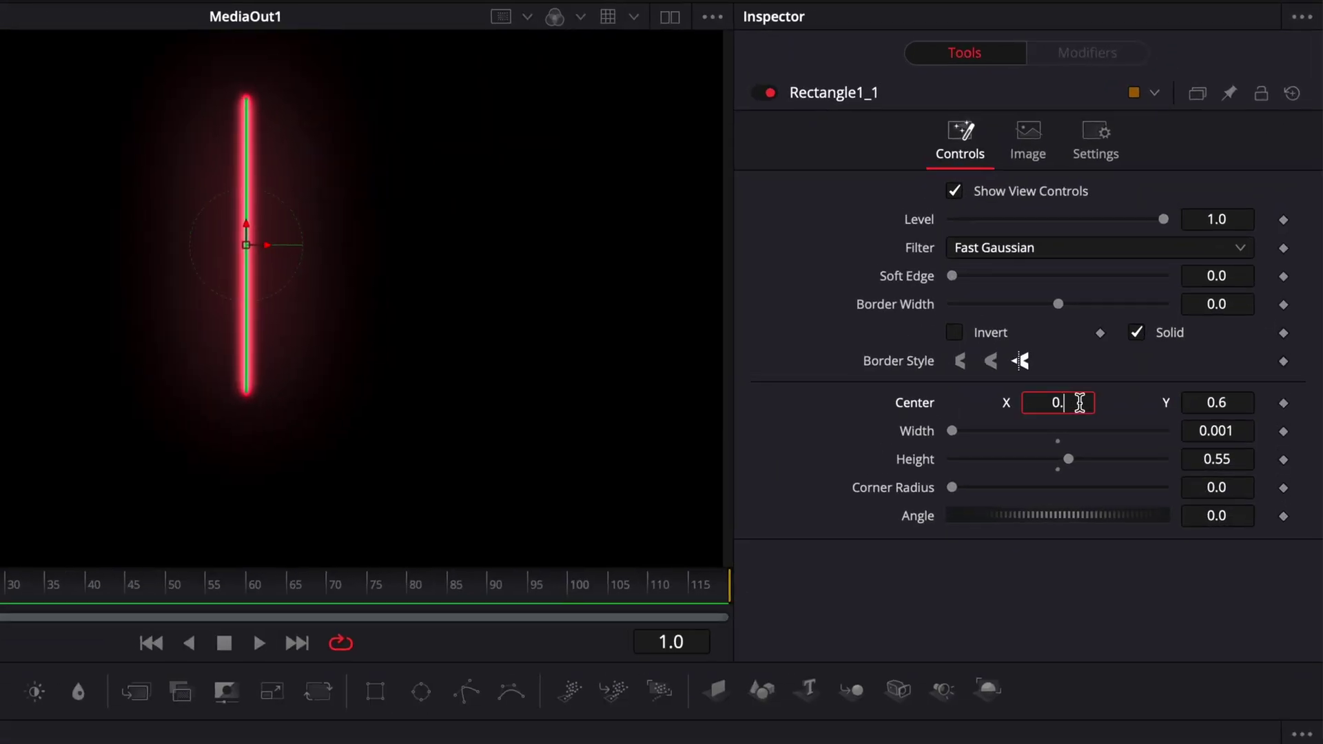
pyautogui.press('Tab')
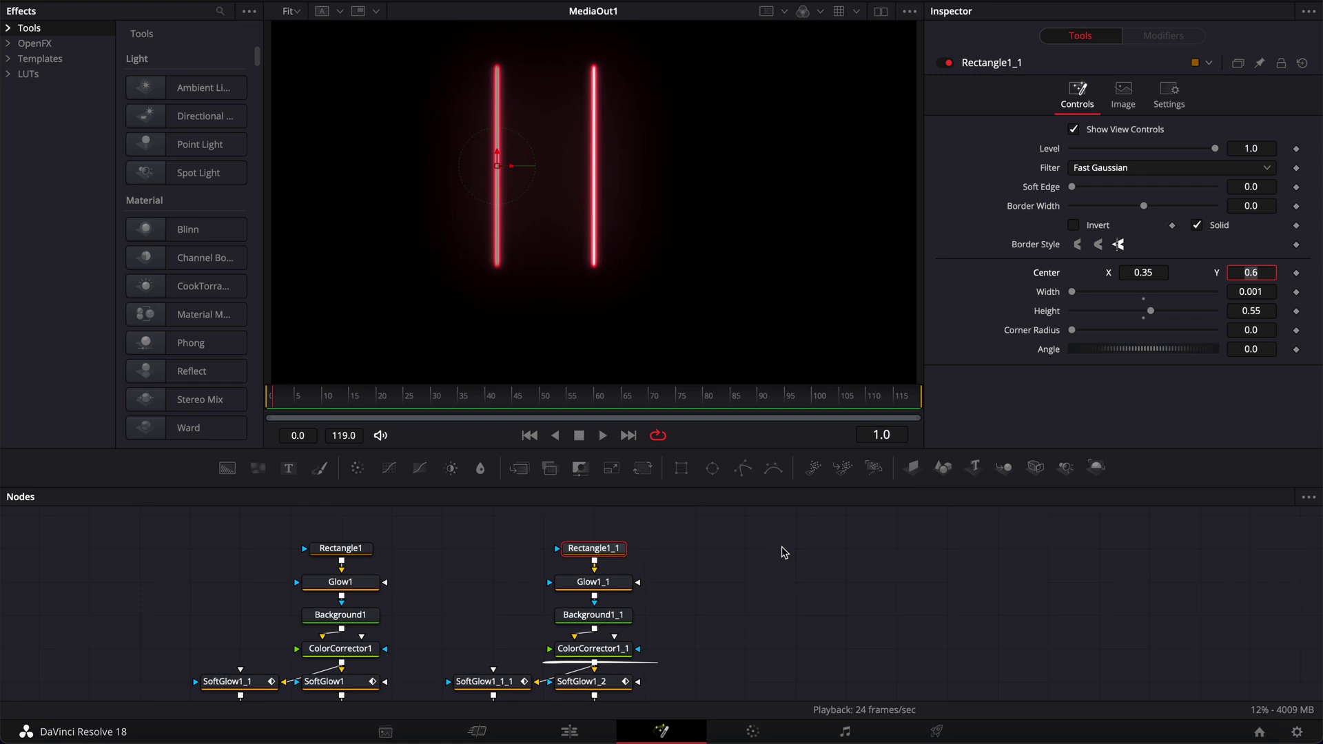
pyautogui.click(597, 650)
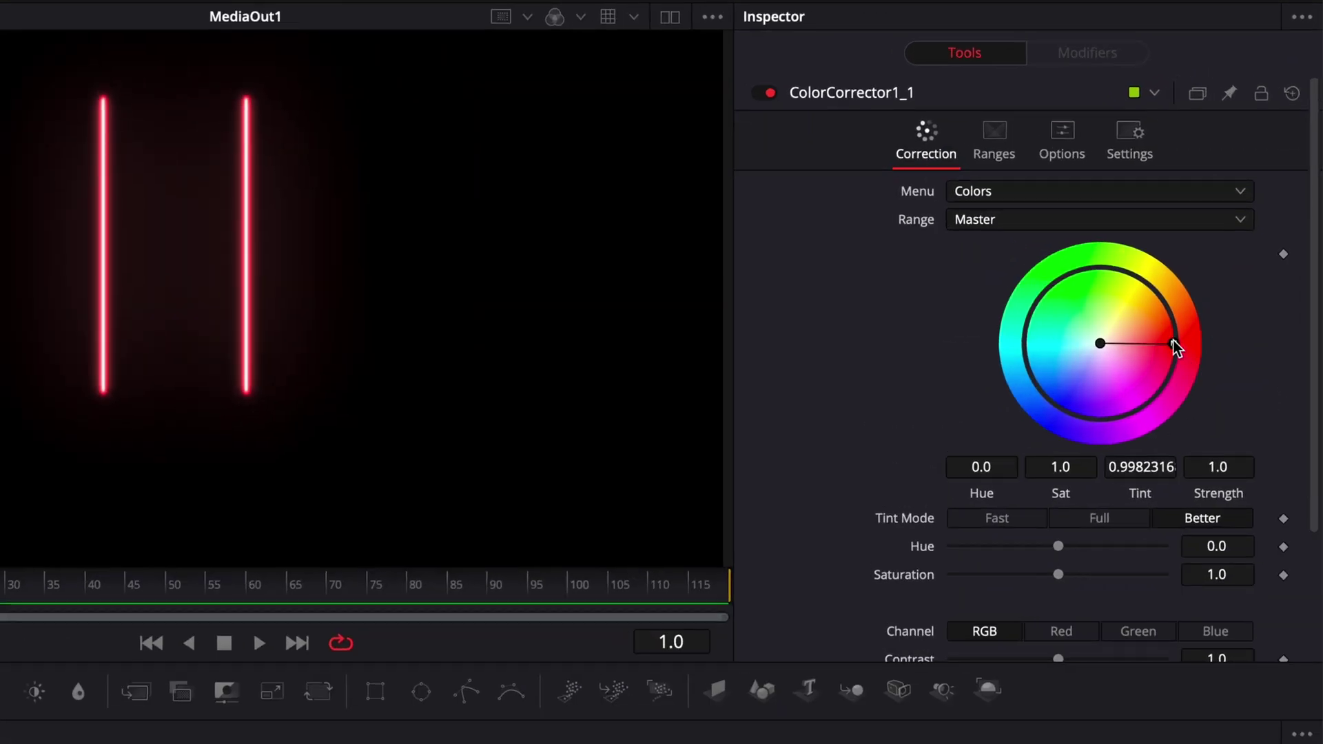
pyautogui.moveTo(1176, 347); pyautogui.dragTo(1128, 452)
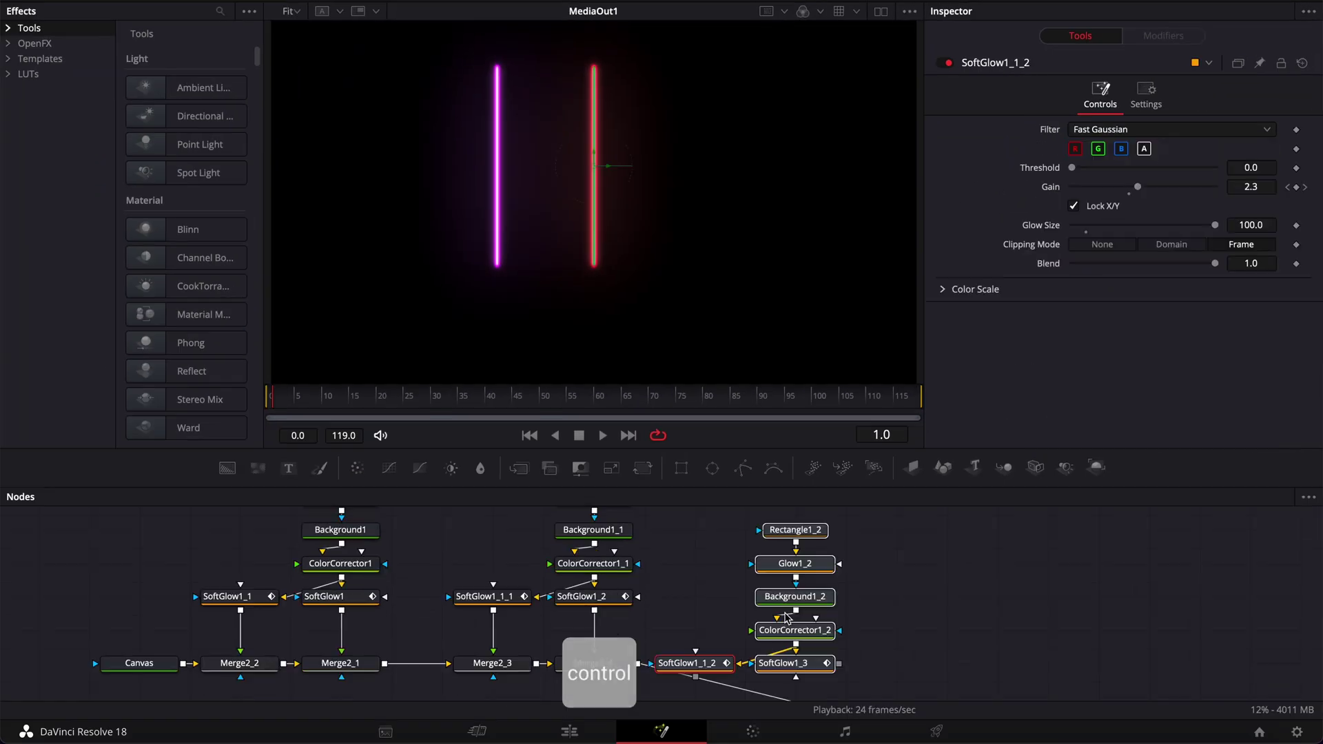
# Step: Paste a third copy of the light's nodes and merge SoftGlow1_1_2 and SoftGlow1_3 into the chain after Merge2_4
pyautogui.hotkey('ctrl', 'v')
pyautogui.moveTo(717, 615); pyautogui.dragTo(754, 569)
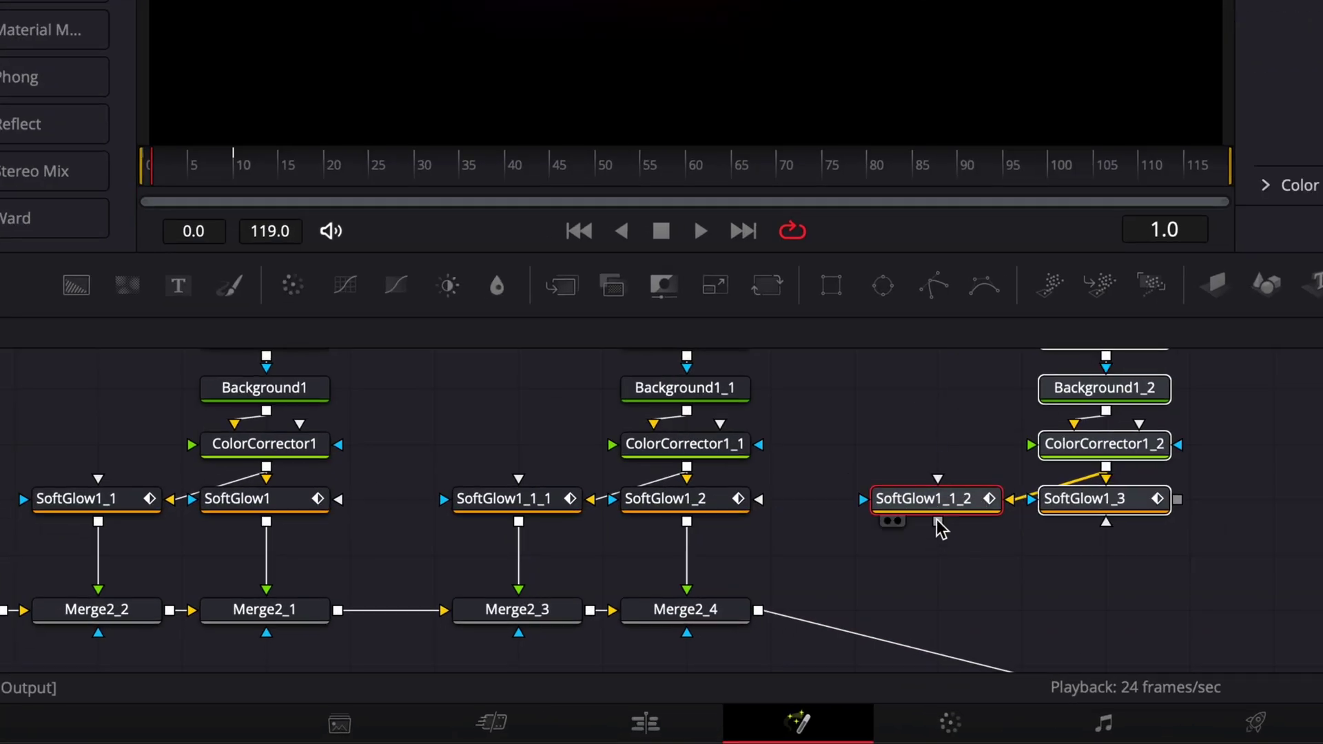
pyautogui.moveTo(938, 522); pyautogui.dragTo(761, 611)
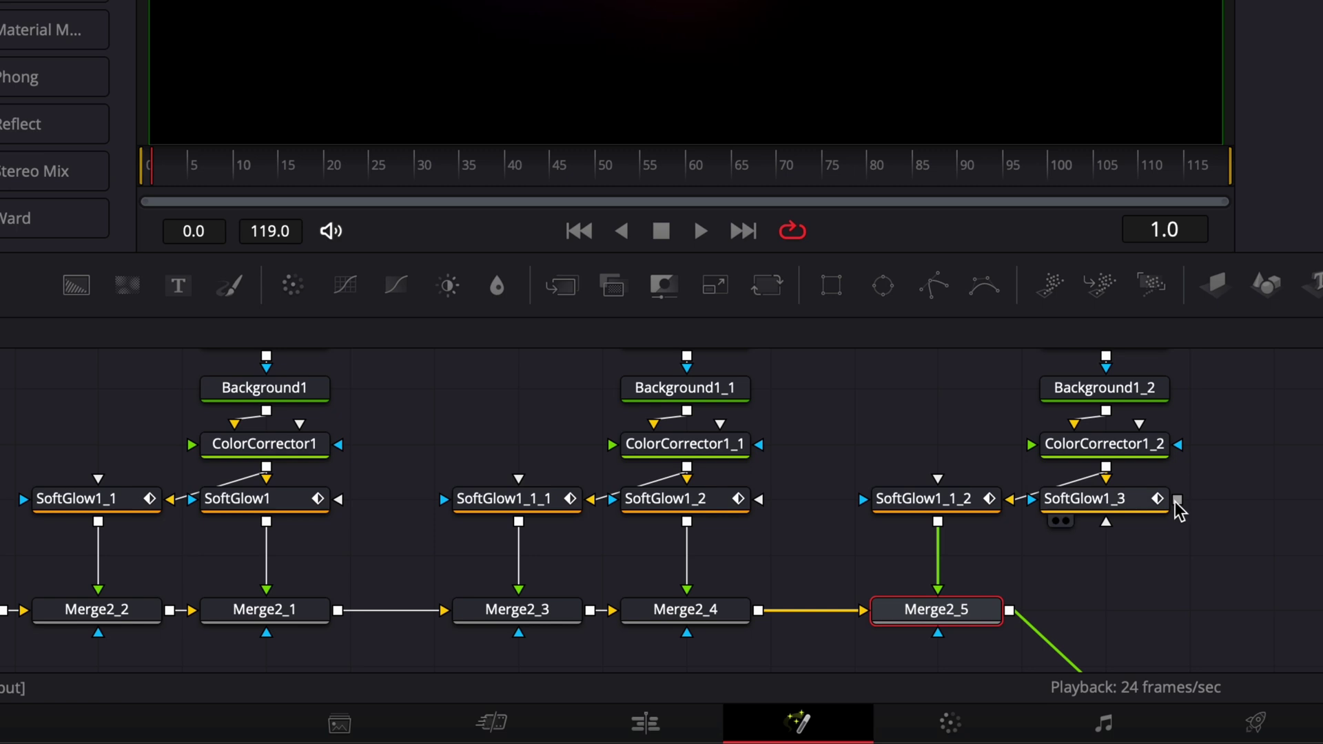
pyautogui.moveTo(1178, 499); pyautogui.dragTo(1014, 612)
# Step: Set Rectangle1_2's Center X to 0.65 and tint its ColorCorrector1_2 blue
pyautogui.scroll(4, 1300, 437)
pyautogui.click(1113, 401)
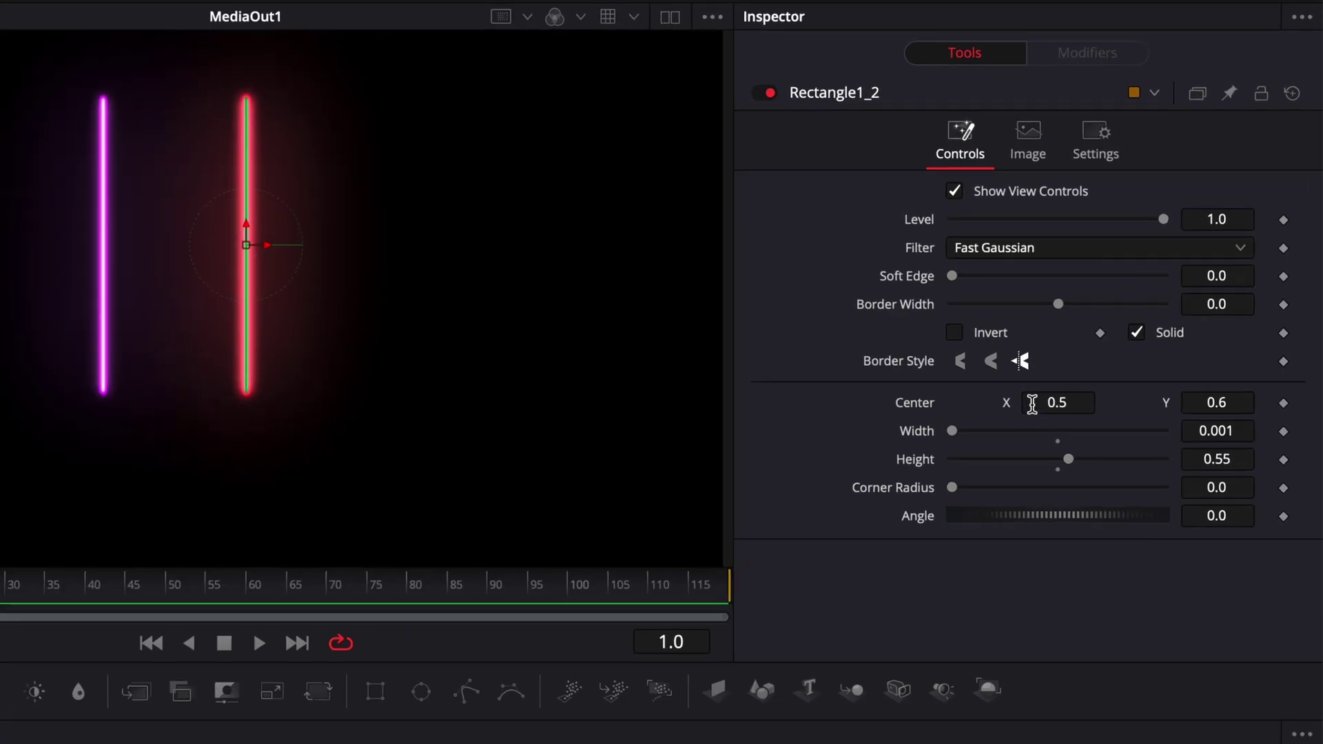
pyautogui.click(1072, 404)
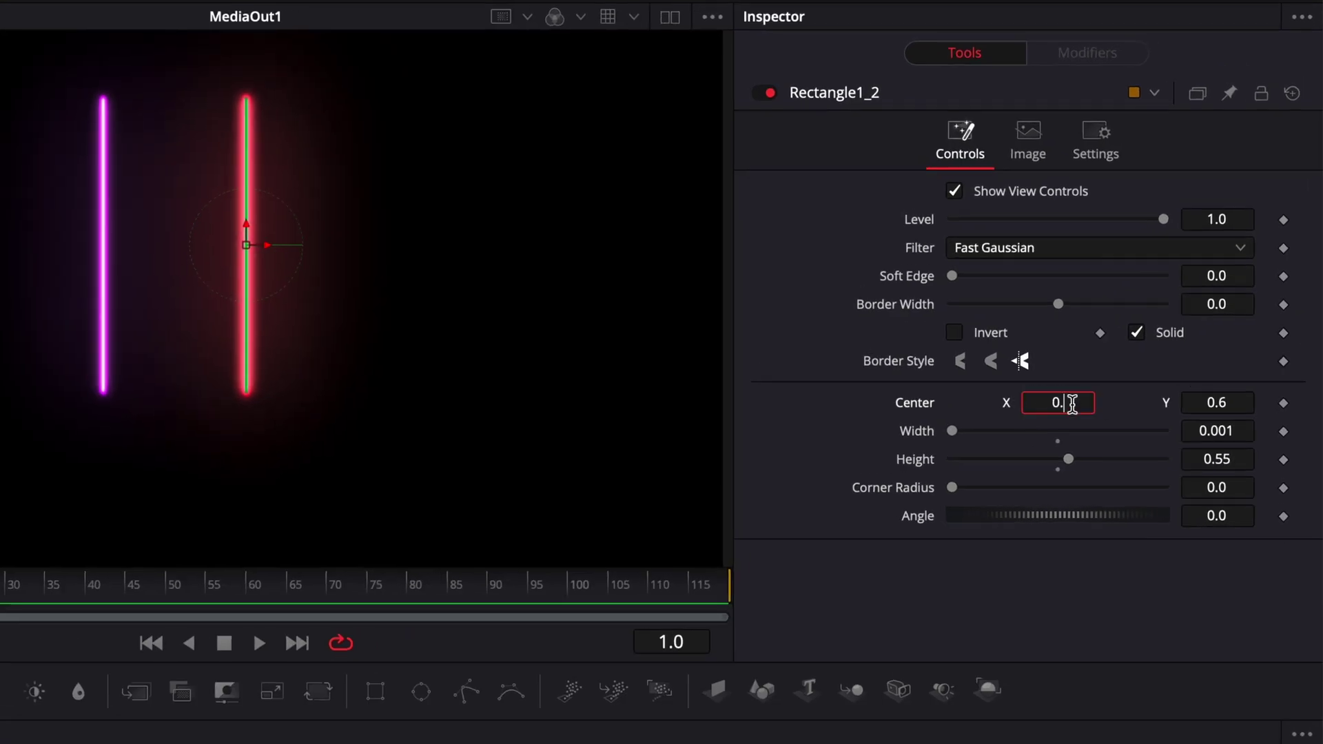
pyautogui.press('Tab')
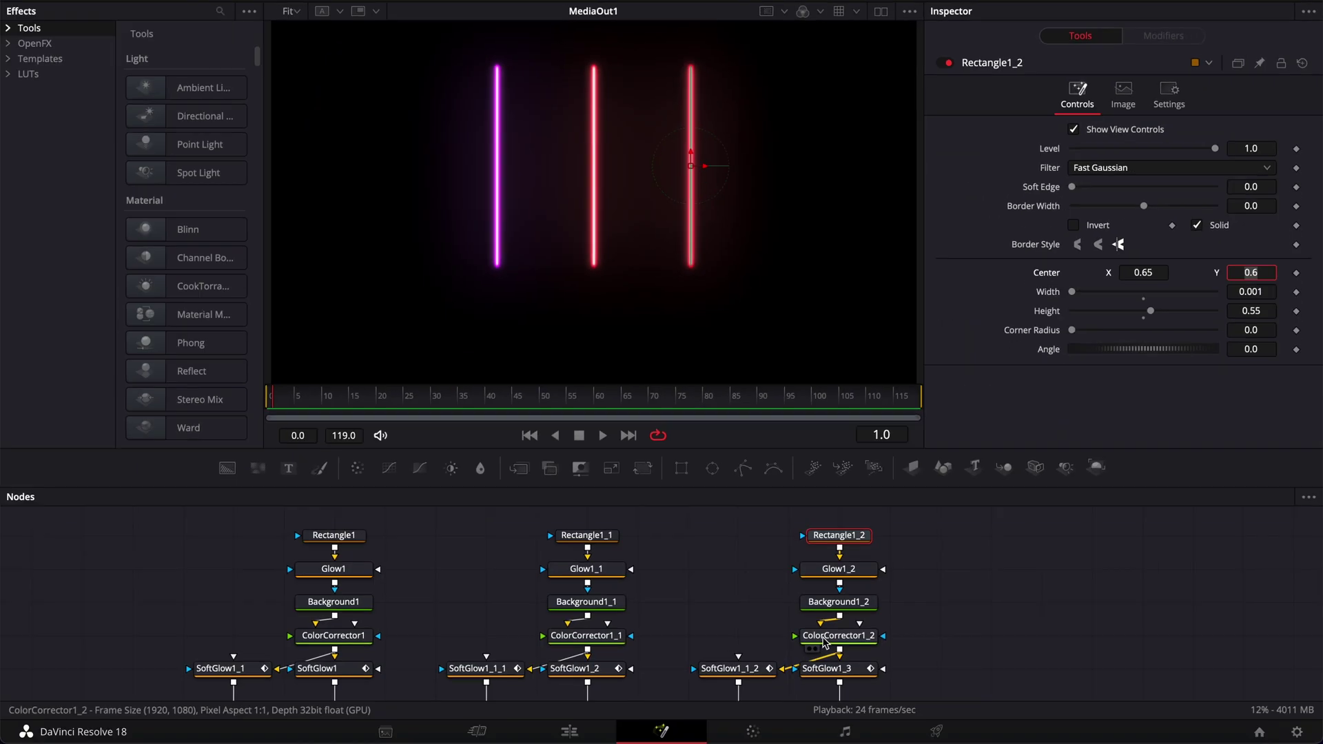
pyautogui.click(839, 636)
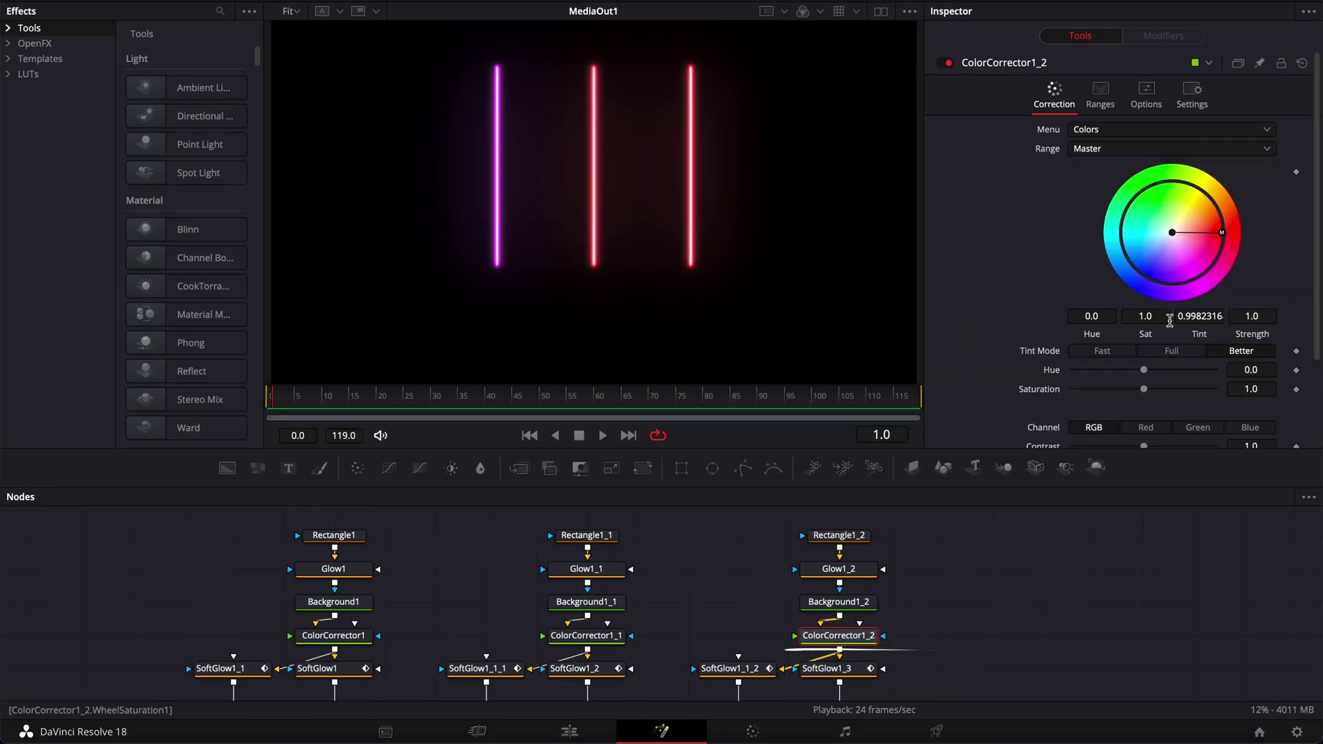
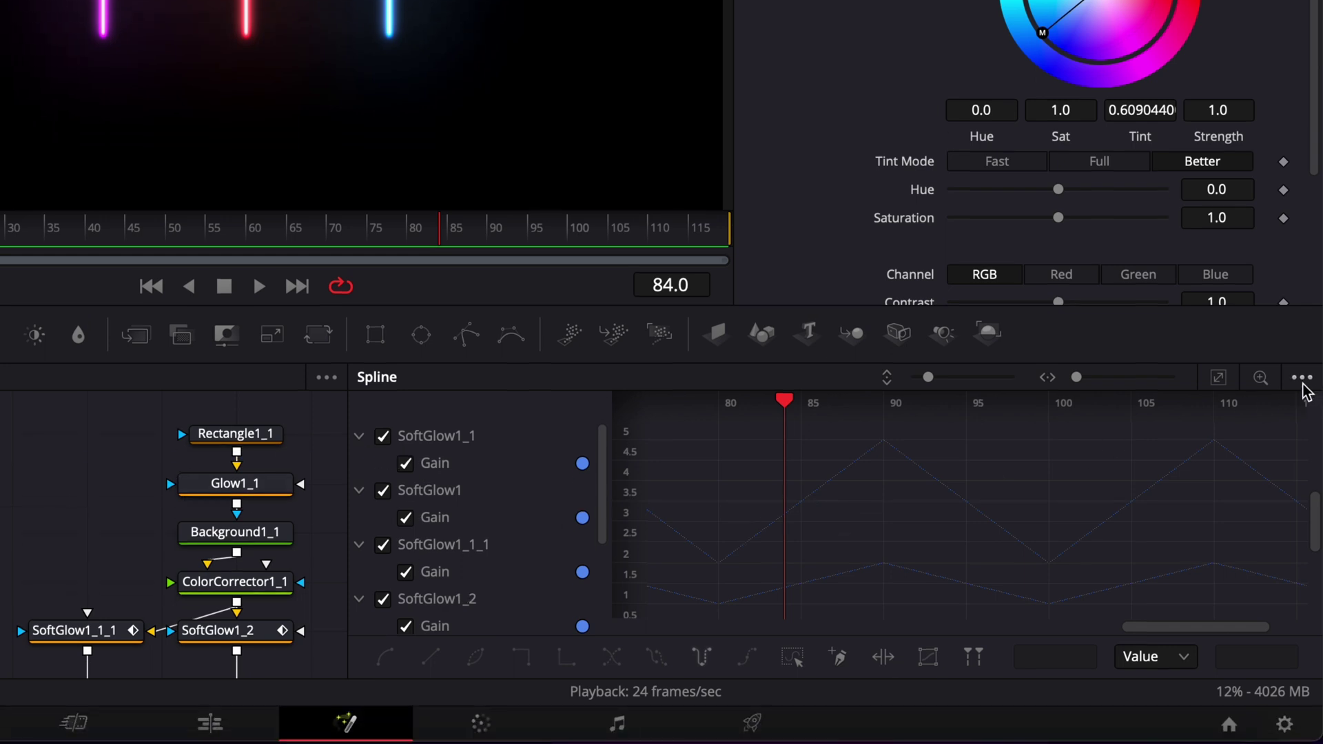
# Step: Limit the Spline editor to the selected tools and select SoftGlow1_1_1 and SoftGlow1_2
pyautogui.click(1302, 416)
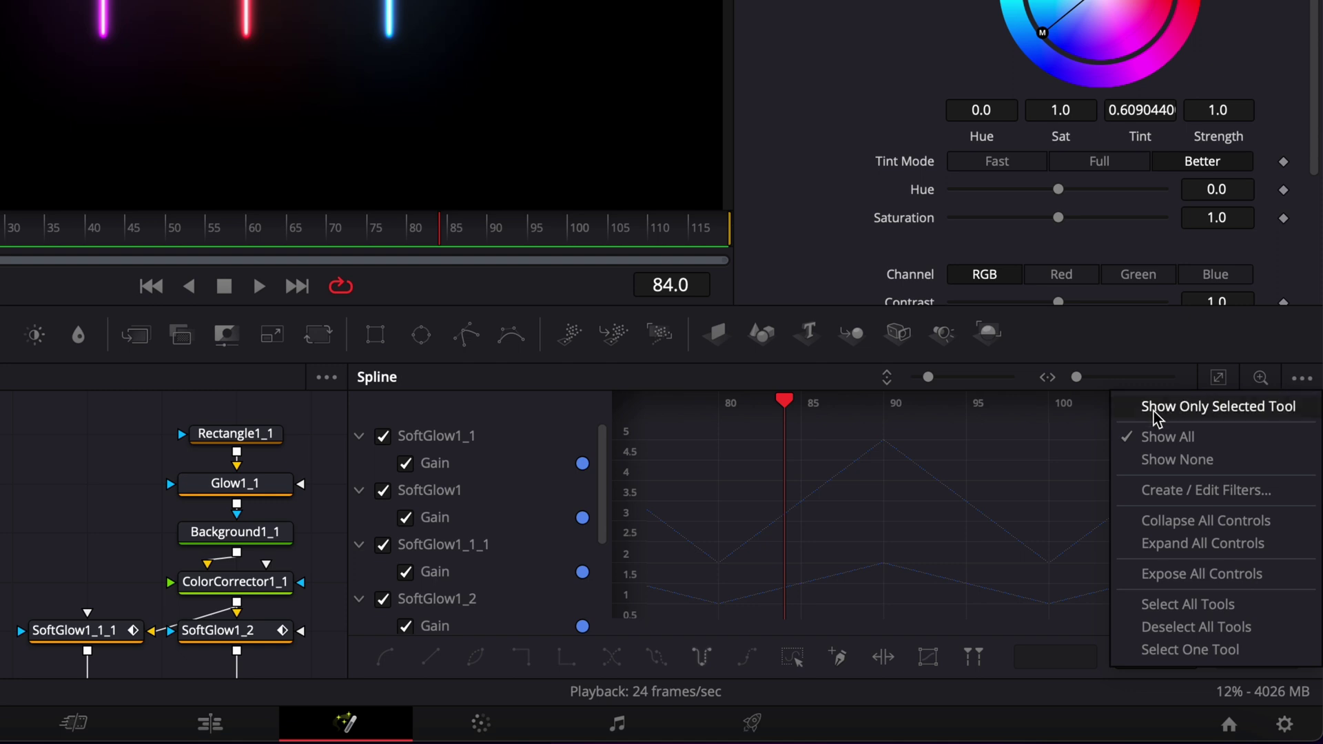
pyautogui.click(1270, 418)
pyautogui.click(2, 640)
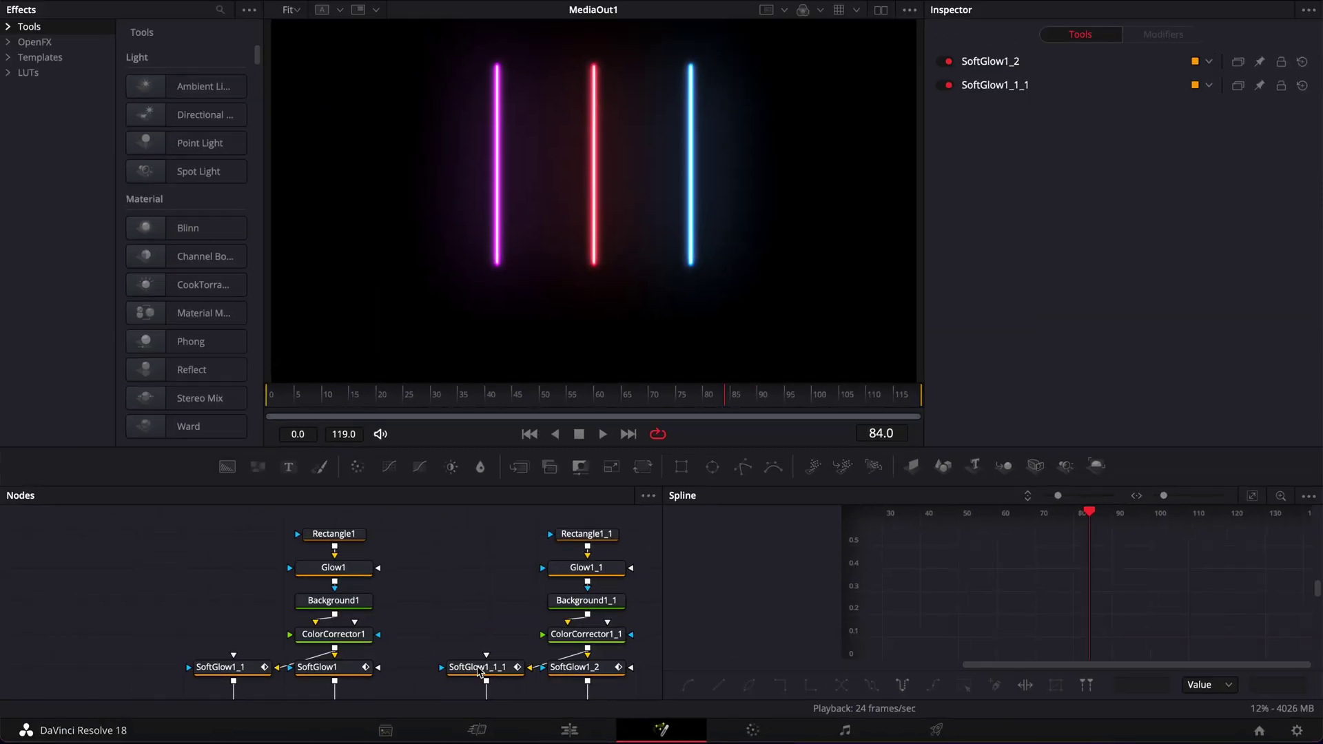
pyautogui.moveTo(415, 658); pyautogui.dragTo(632, 684)
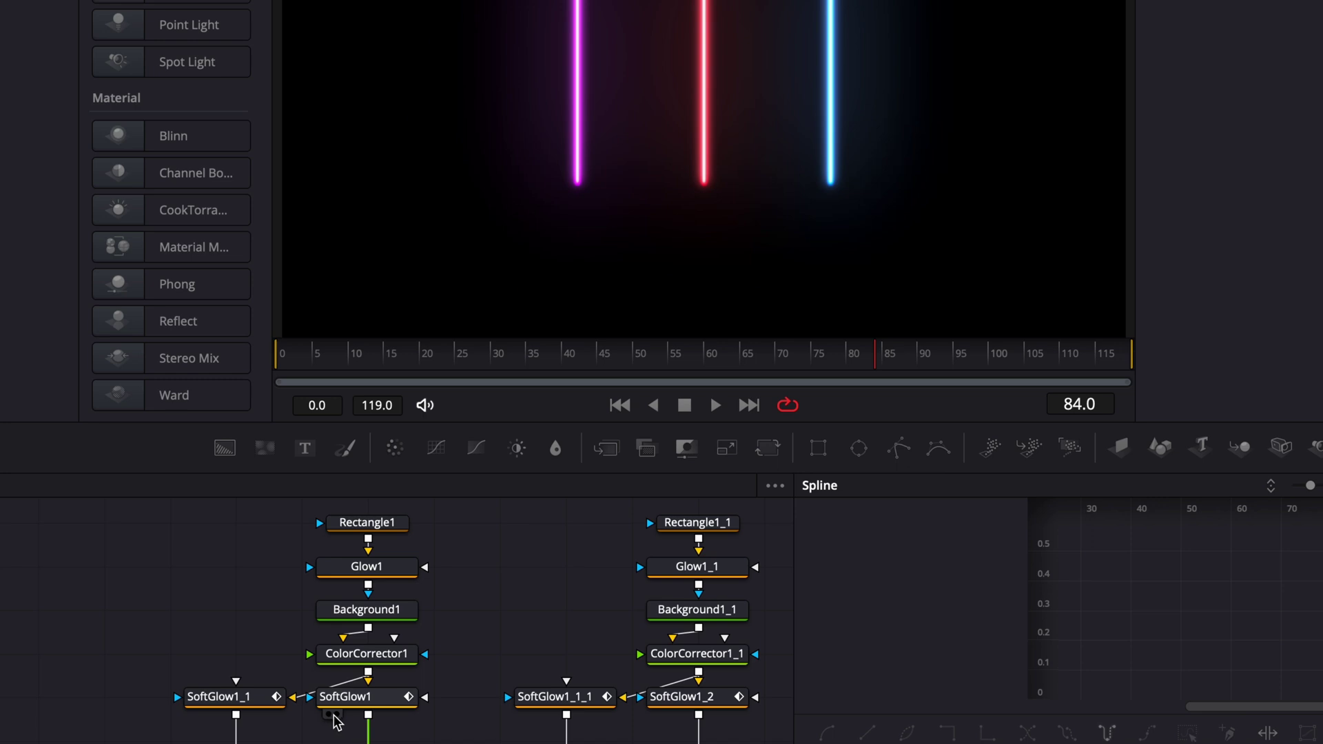
# Step: View the Soft Glow nodes of each branch individually to identify which light they belong to
pyautogui.click(333, 717)
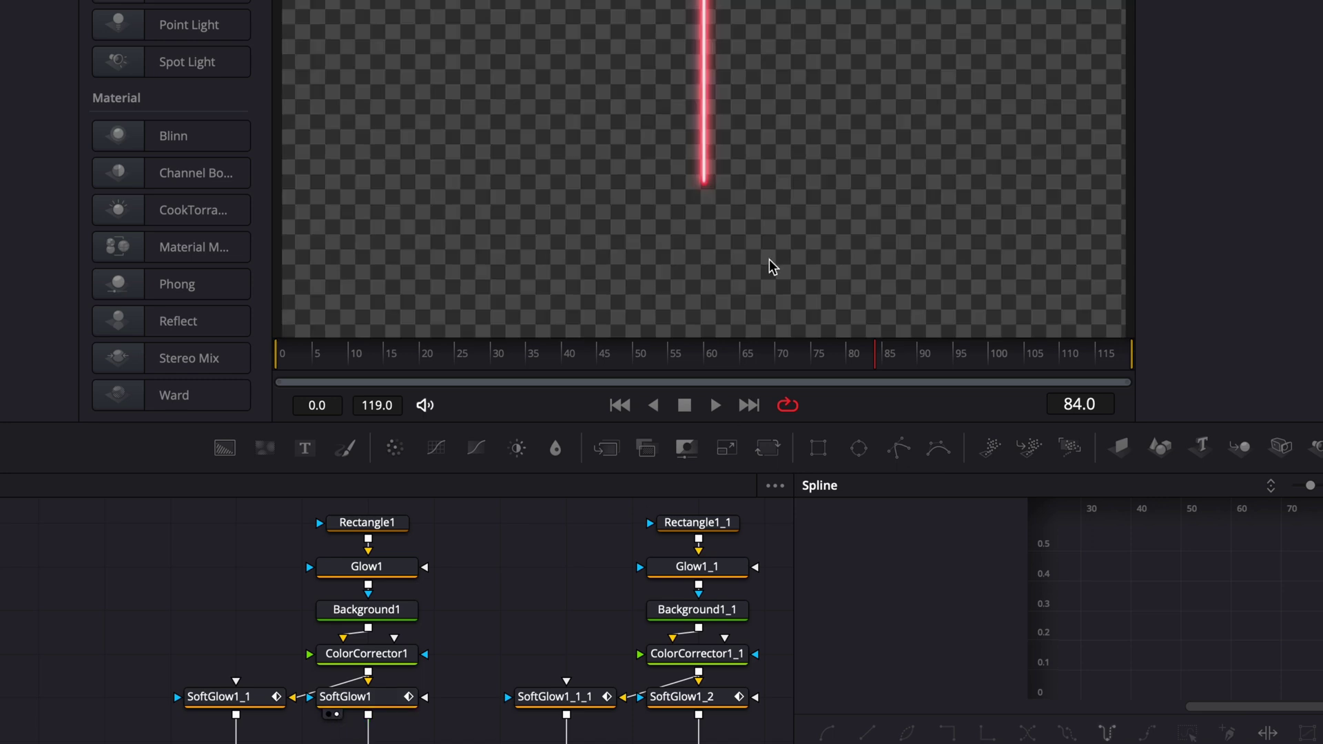
pyautogui.hscroll(1, 667, 717)
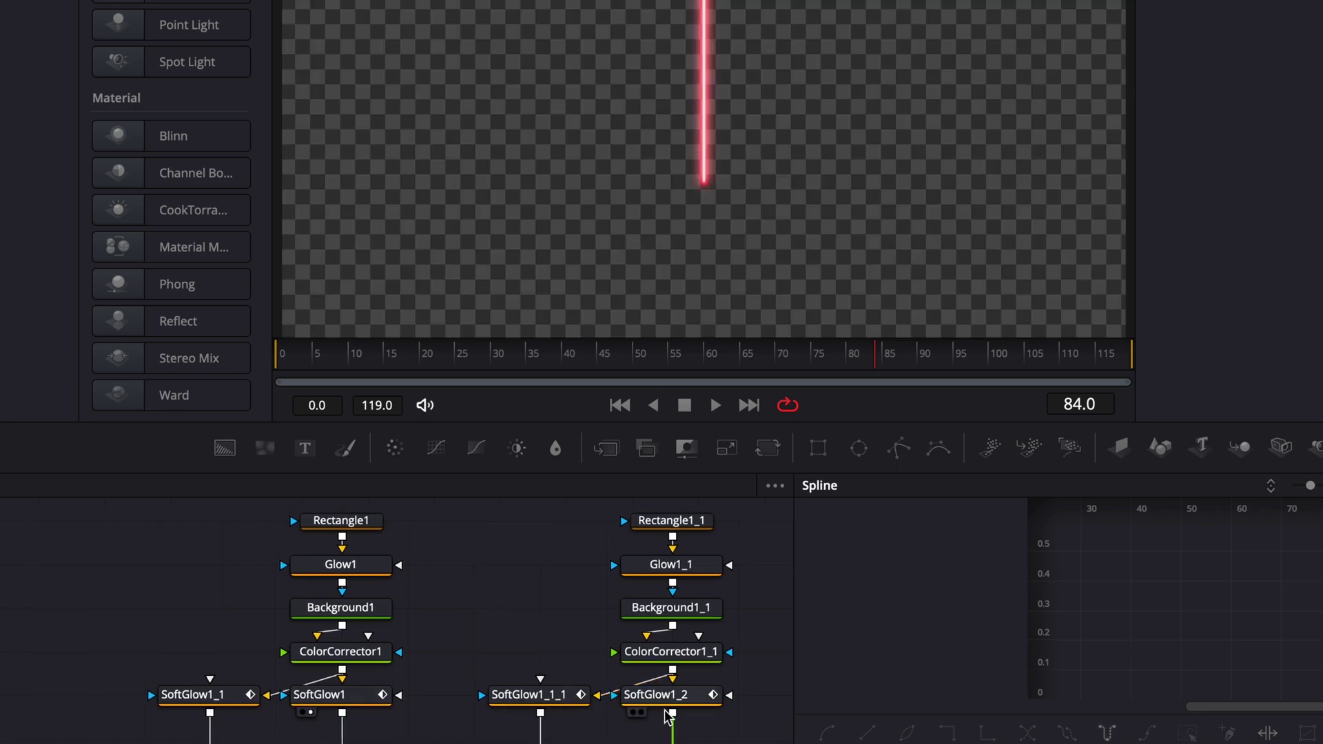
pyautogui.click(640, 713)
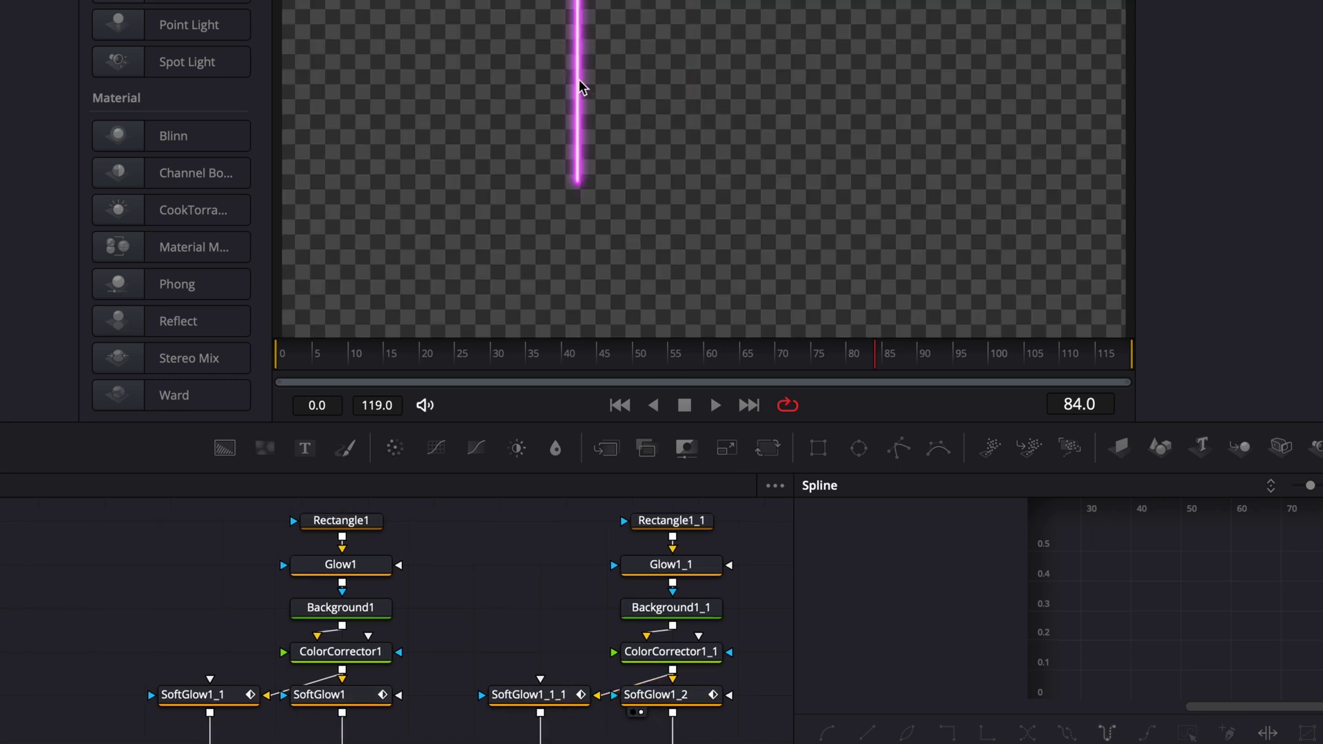
pyautogui.click(311, 713)
pyautogui.hotkey('ctrl', 'v')
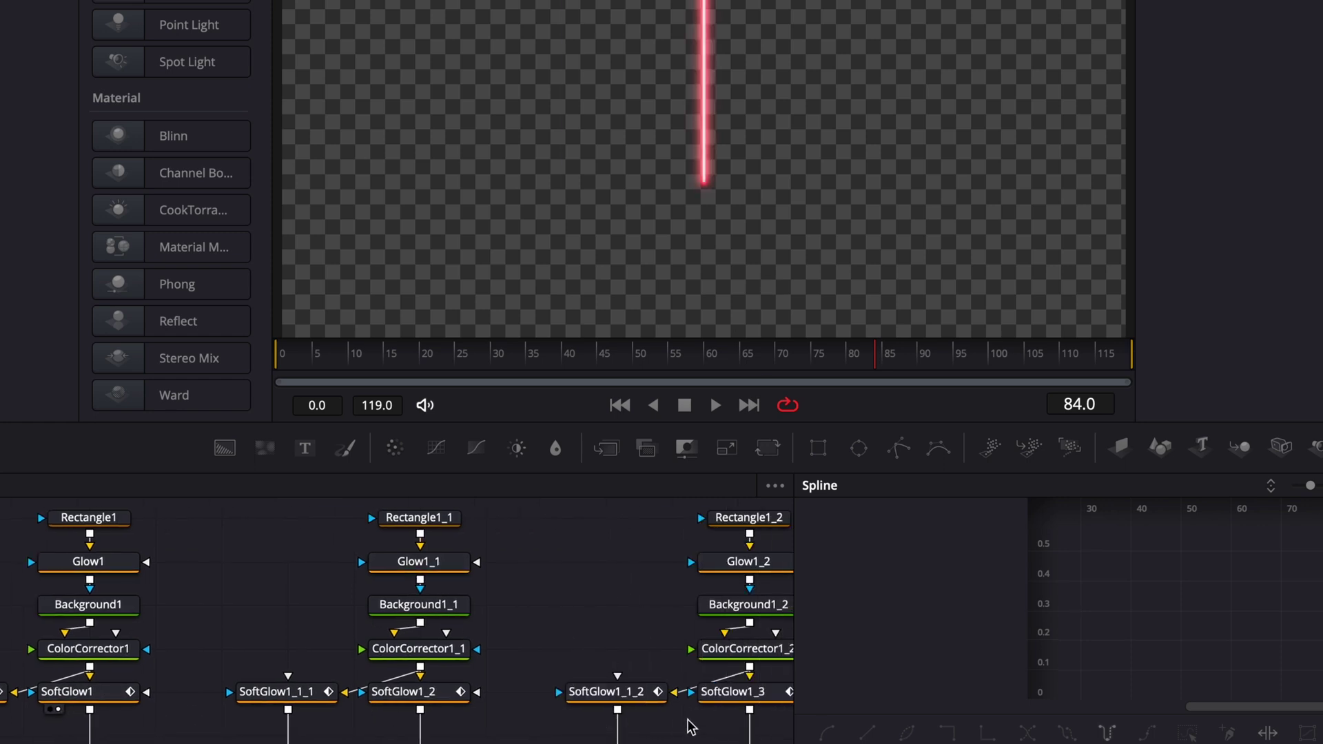
pyautogui.click(586, 707)
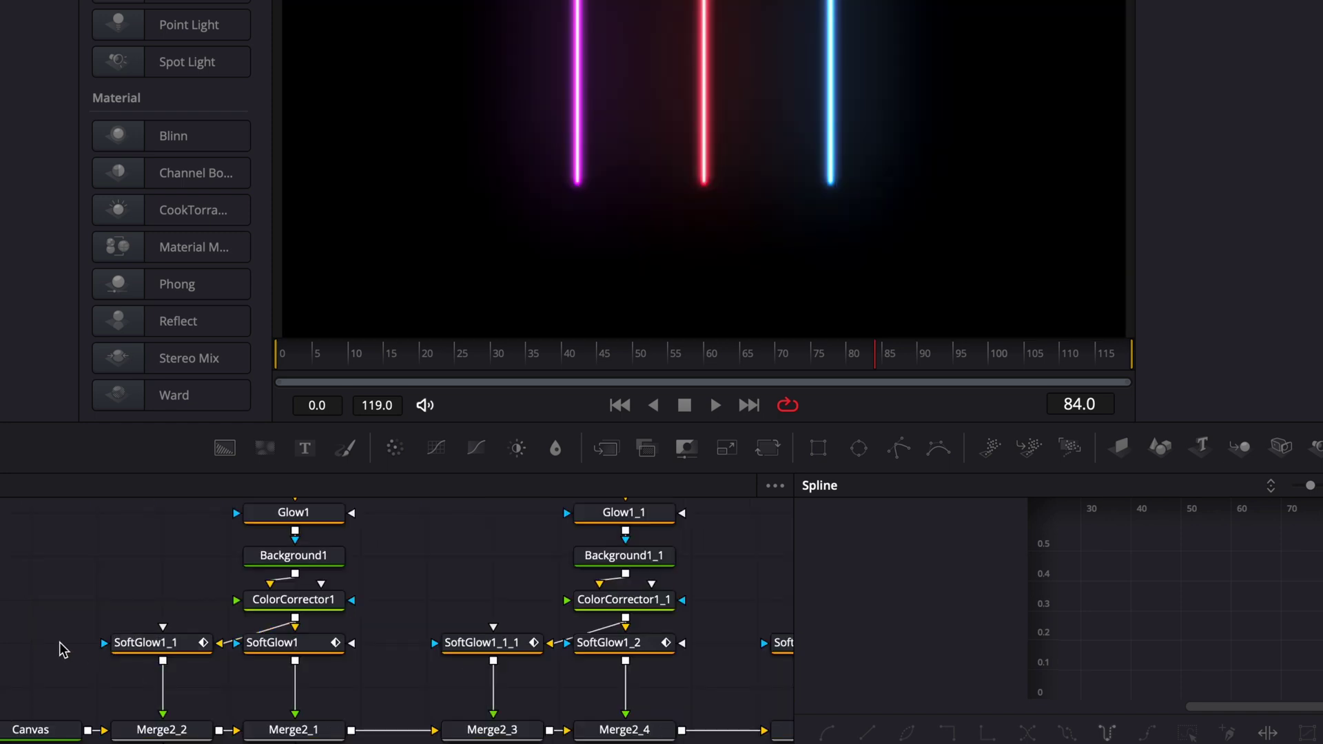
# Step: Fit the Gain curves of SoftGlow1_1 and SoftGlow1 in the Spline editor and shift all their keyframes about 3 frames later
pyautogui.moveTo(59, 648); pyautogui.dragTo(371, 653)
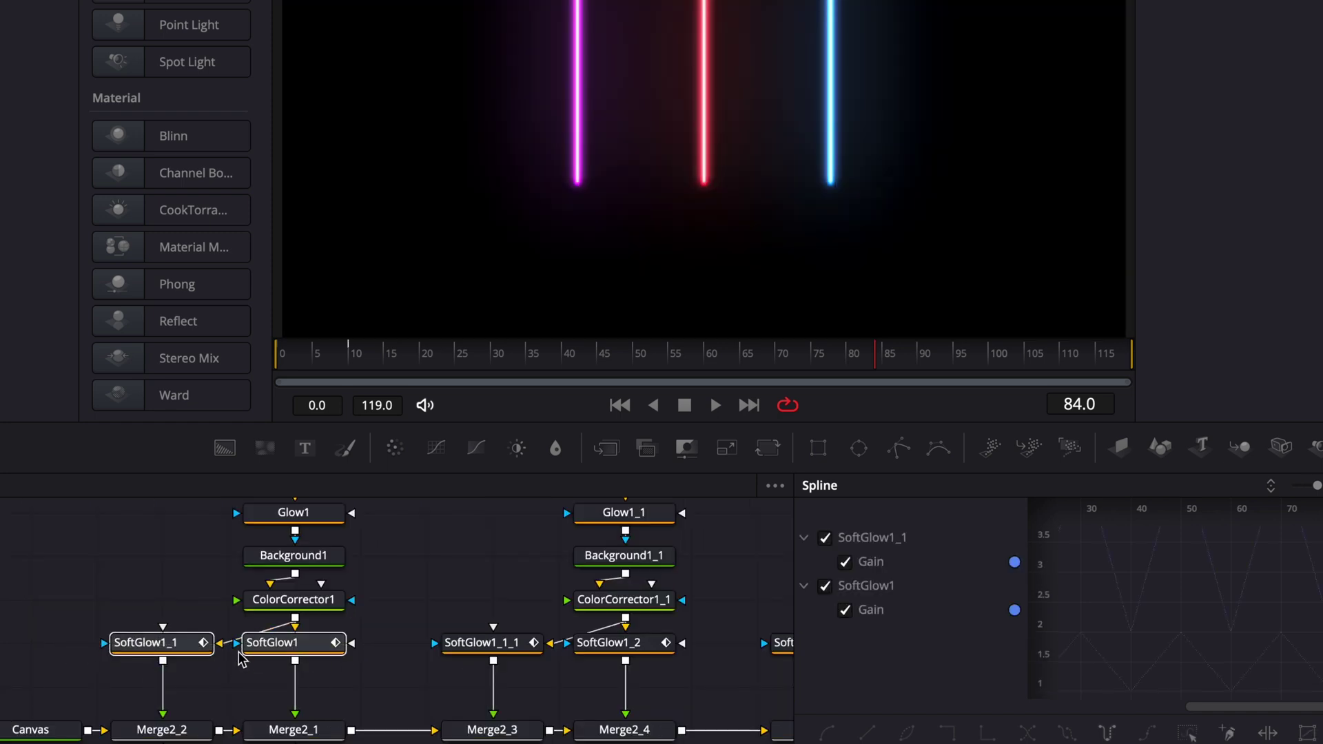
pyautogui.click(1251, 490)
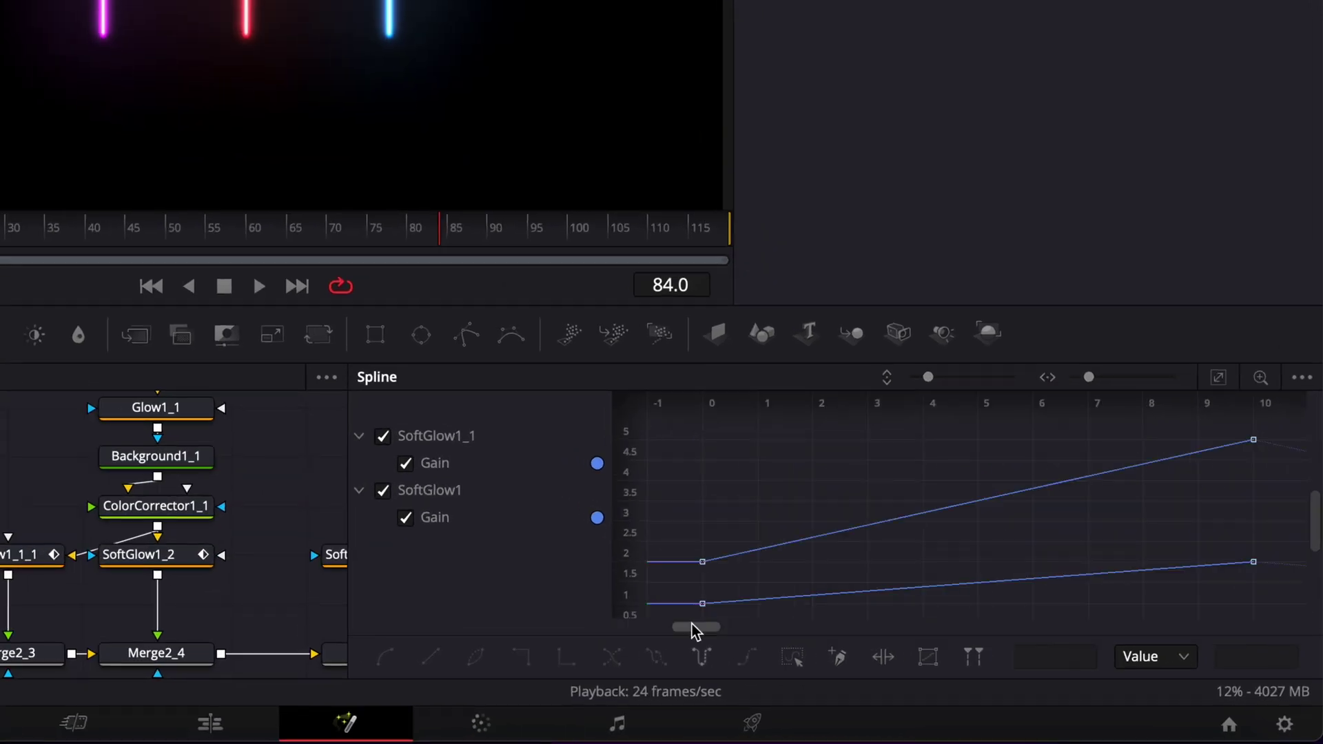
pyautogui.moveTo(683, 620); pyautogui.dragTo(1296, 436)
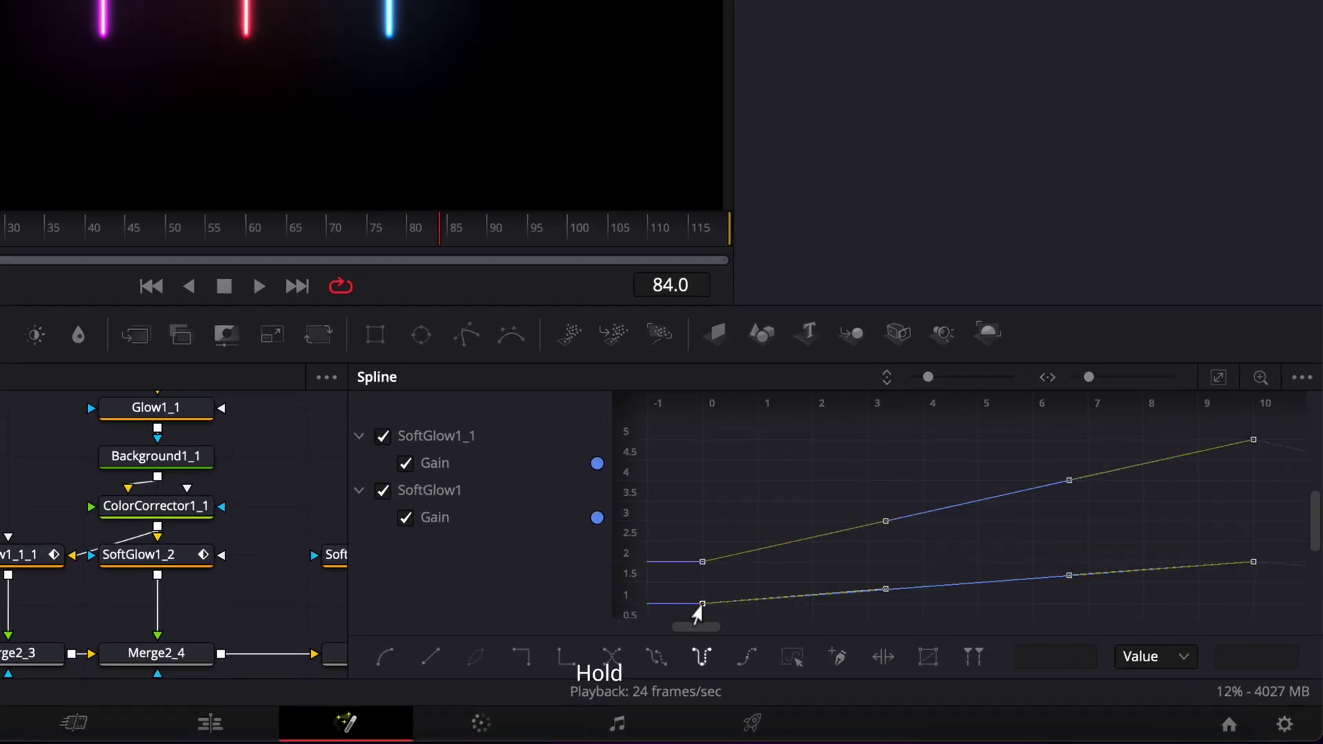
pyautogui.moveTo(705, 612); pyautogui.dragTo(867, 600)
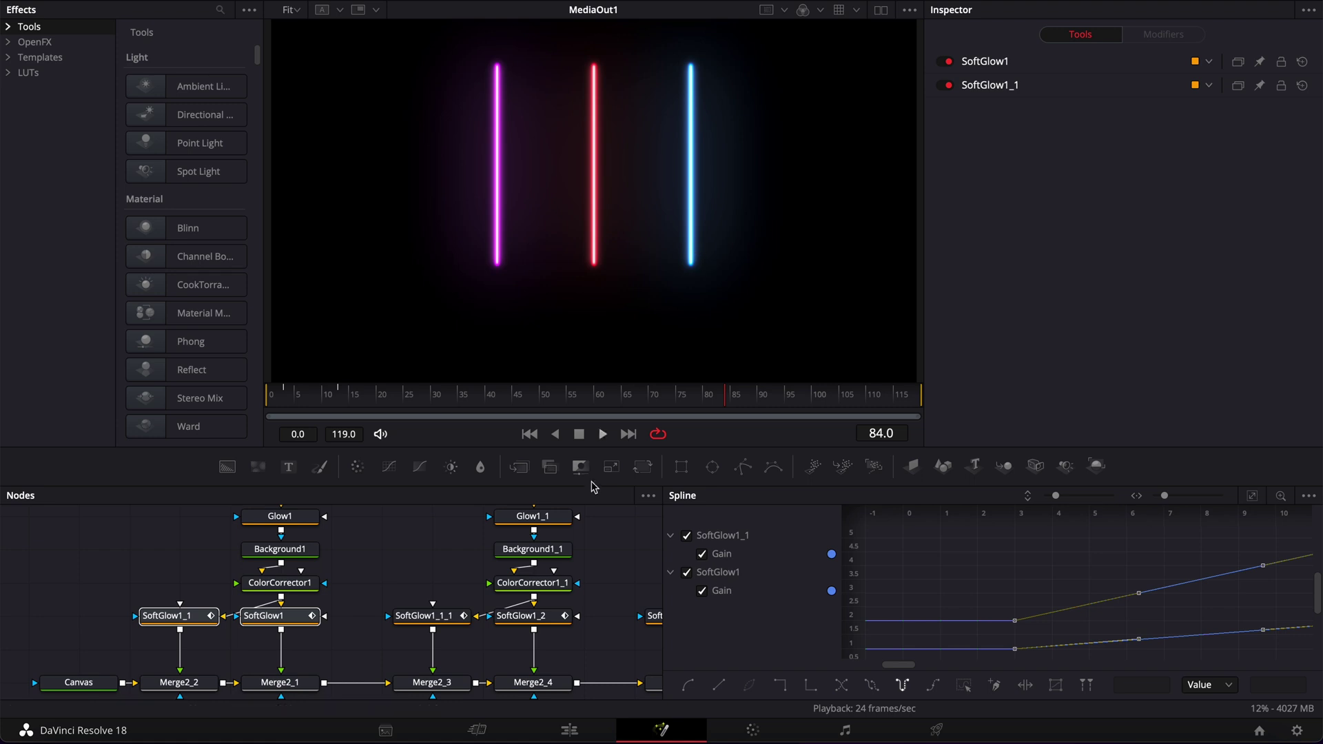
# Step: Fit the Gain curves of SoftGlow1_1_2 and SoftGlow1_3 and shift all their keyframes about 6 frames later
pyautogui.hscroll(5, 546, 574)
pyautogui.moveTo(571, 617); pyautogui.dragTo(662, 624)
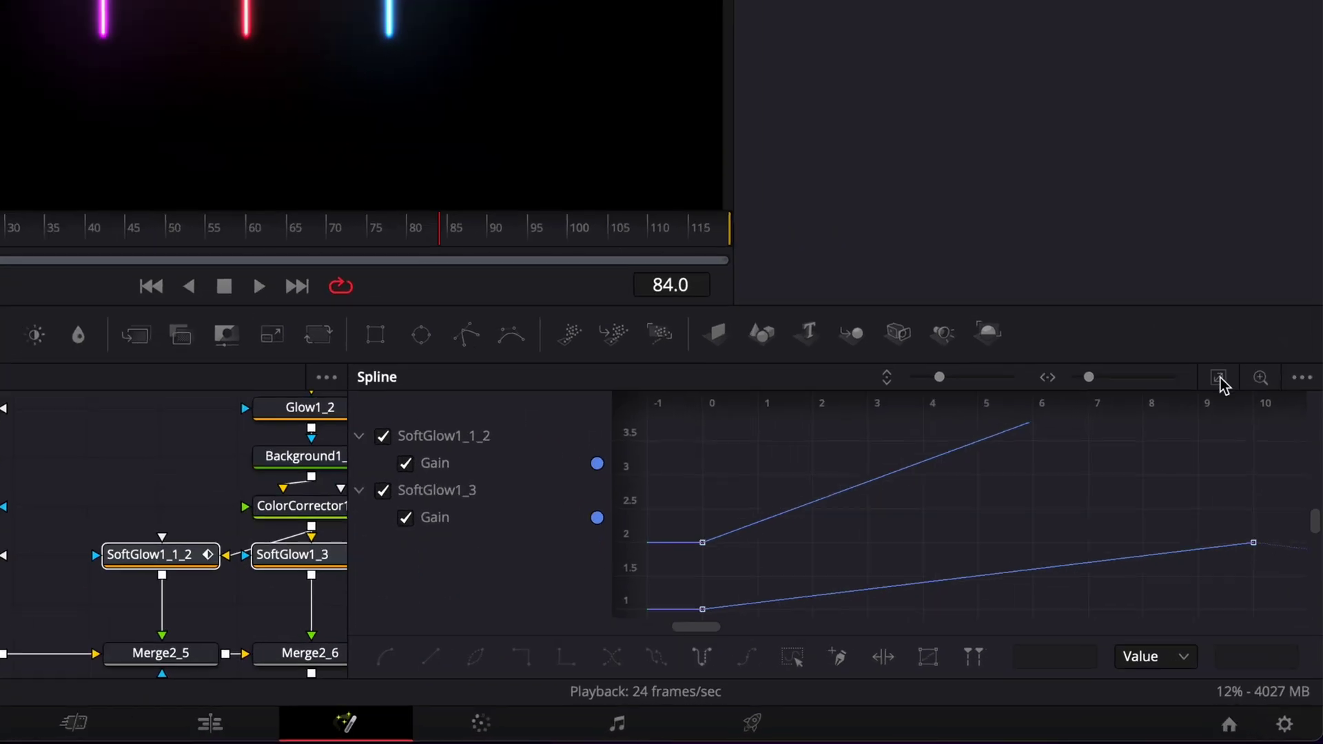
pyautogui.click(1219, 379)
pyautogui.moveTo(675, 614); pyautogui.dragTo(1287, 425)
pyautogui.keyDown('shift'); pyautogui.moveTo(696, 612); pyautogui.dragTo(1025, 613); pyautogui.keyUp('shift')
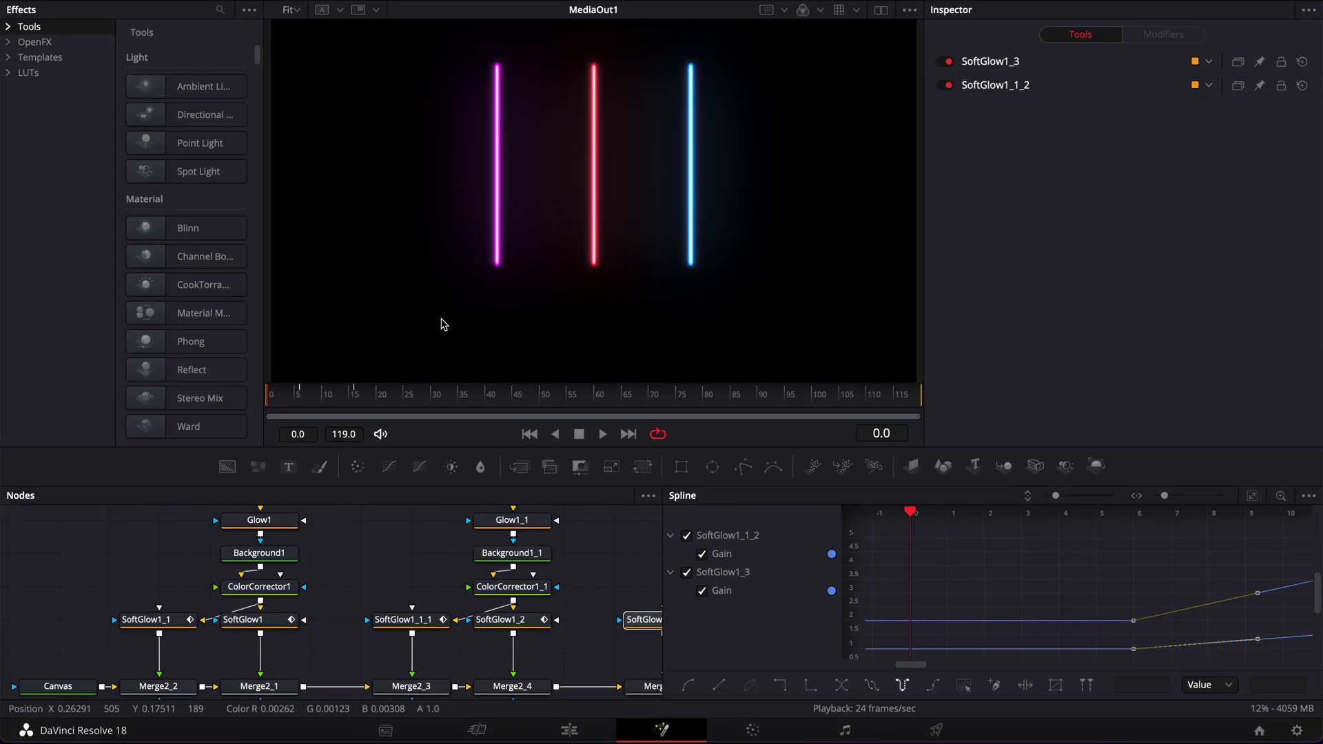
# Step: Play back the offset light pulses and insert a Mirrors node after Merge2_6
pyautogui.press('space')
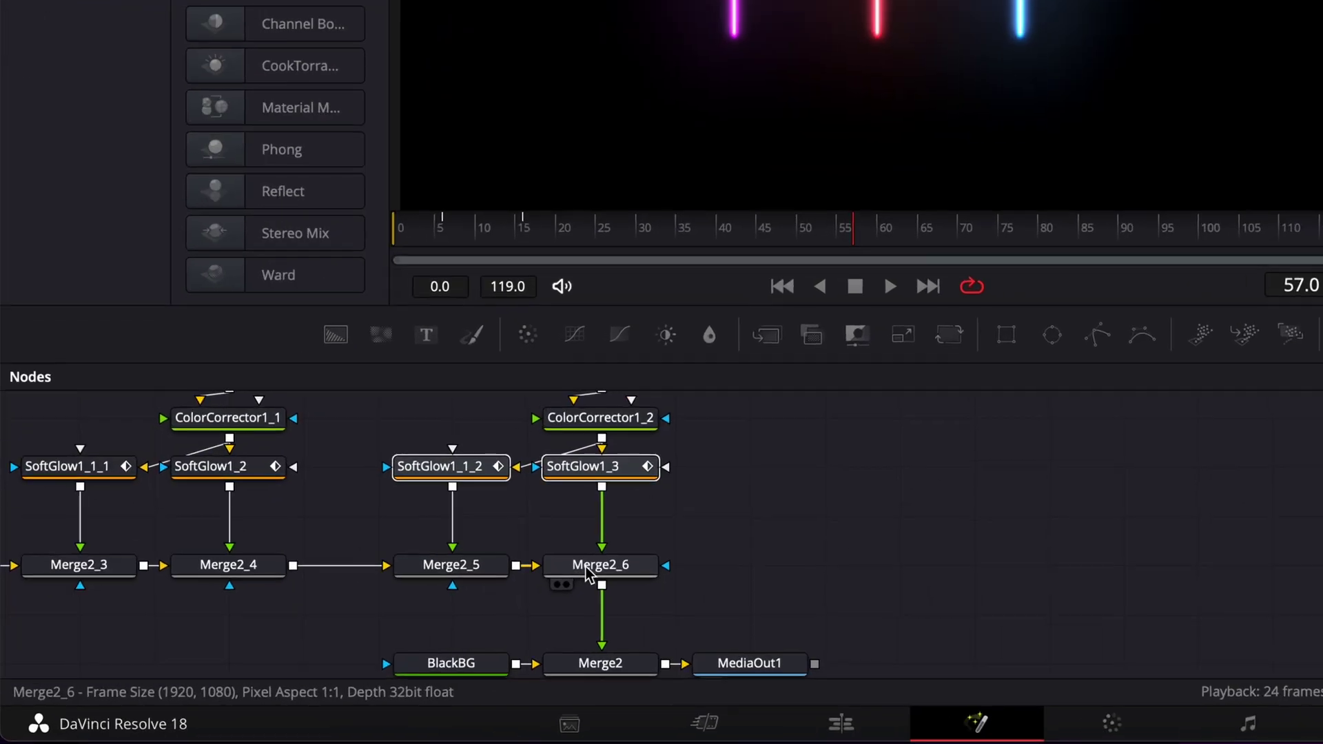
pyautogui.click(396, 627)
pyautogui.hotkey('shift', 'space')
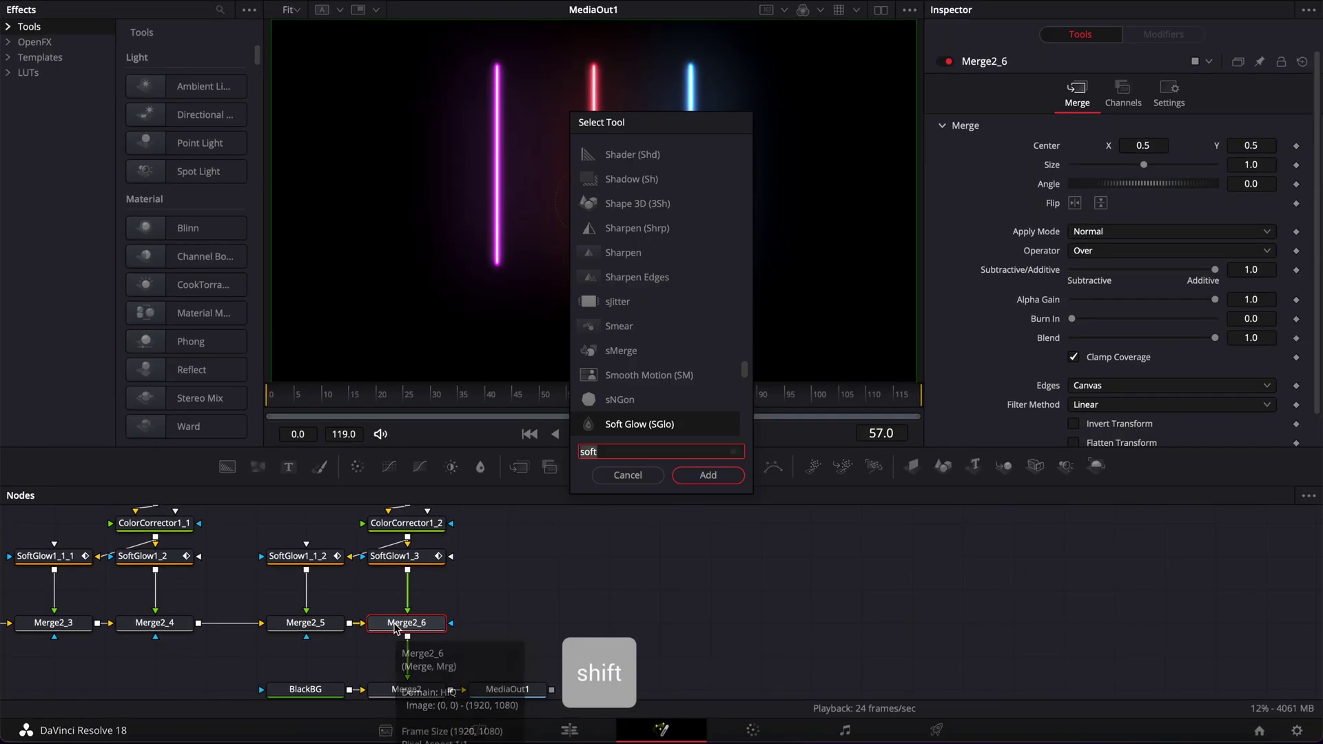
pyautogui.write('mir')
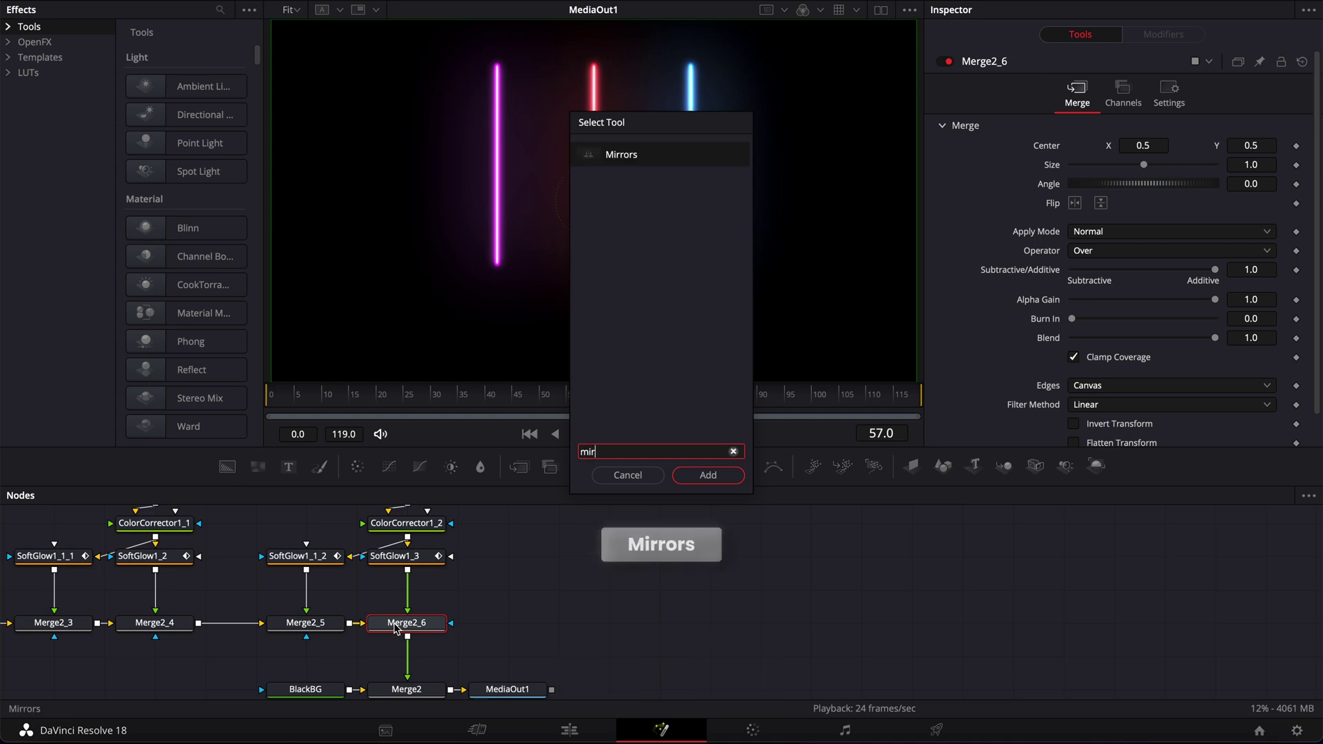
pyautogui.press('Return')
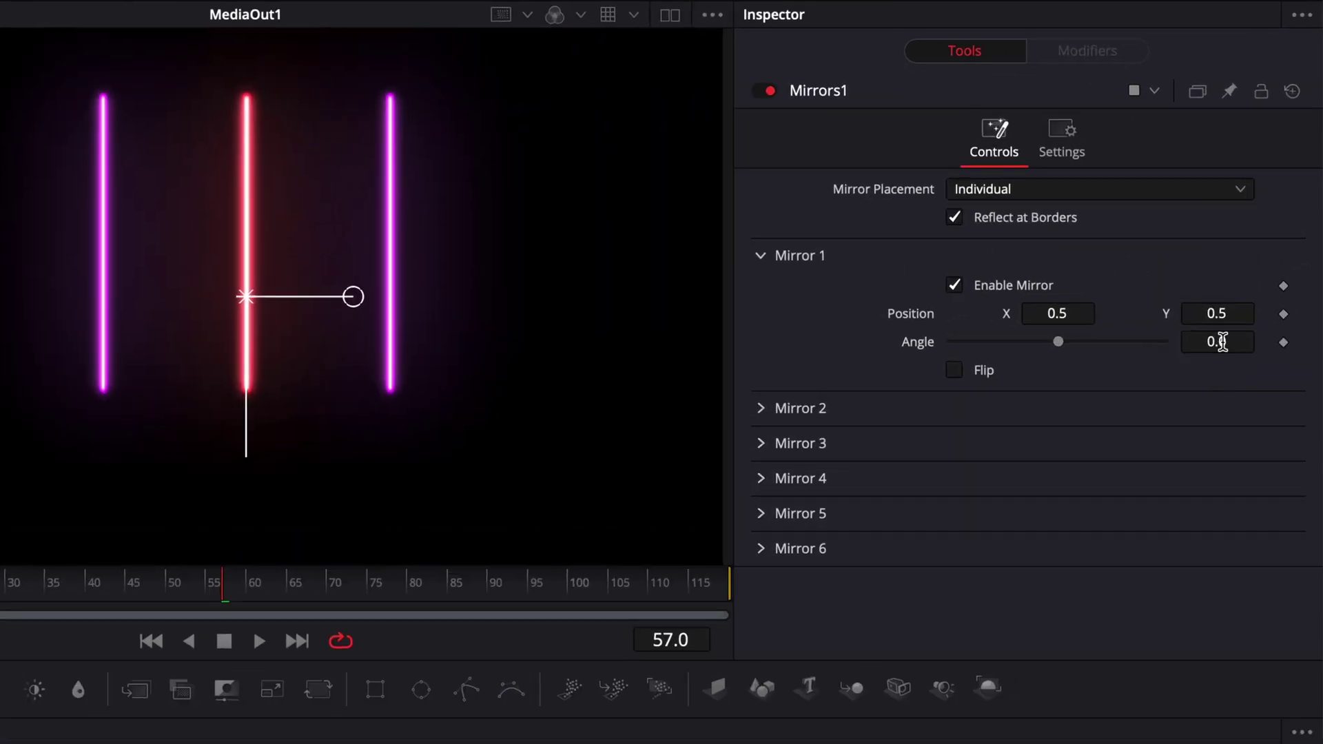
# Step: Set Mirror 1's angle to 90 and its Y position to 0.27 to reflect the lights below themselves
pyautogui.click(1228, 341)
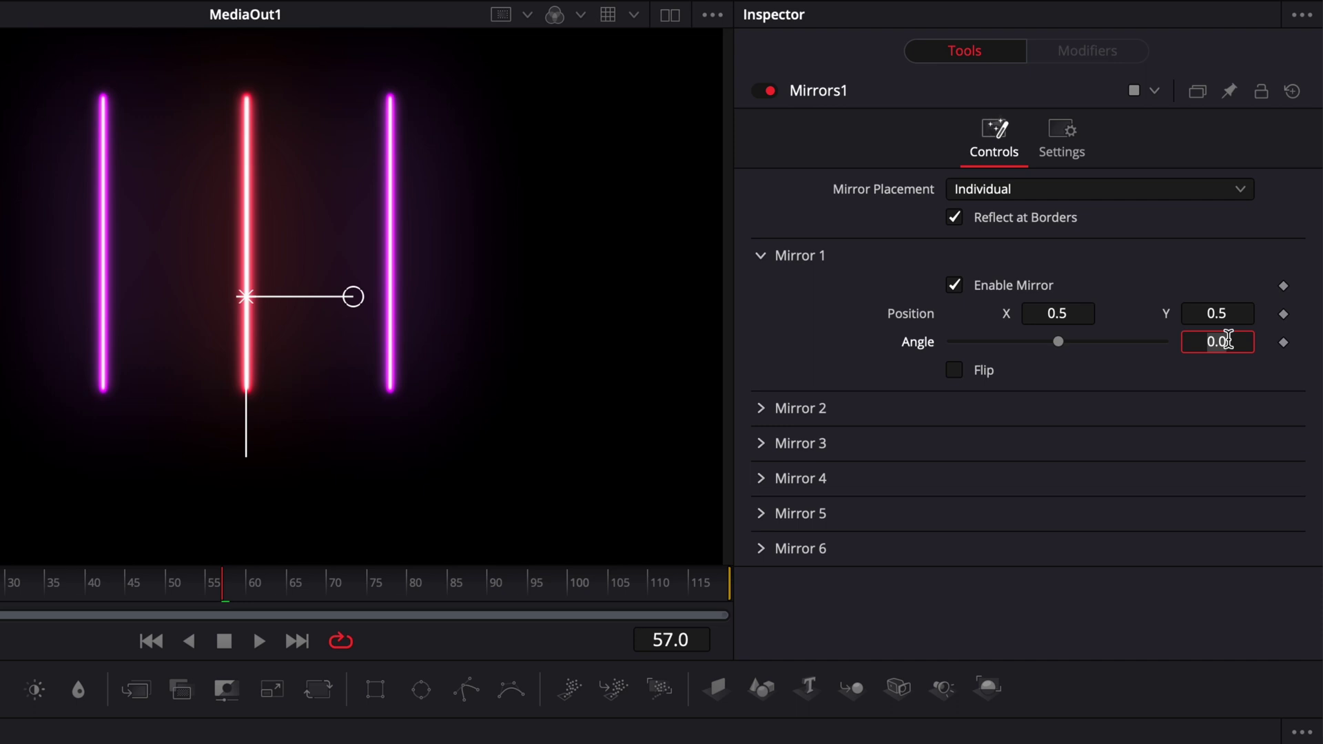
pyautogui.write('90')
pyautogui.press('Tab')
pyautogui.moveTo(1236, 314); pyautogui.dragTo(1158, 314)
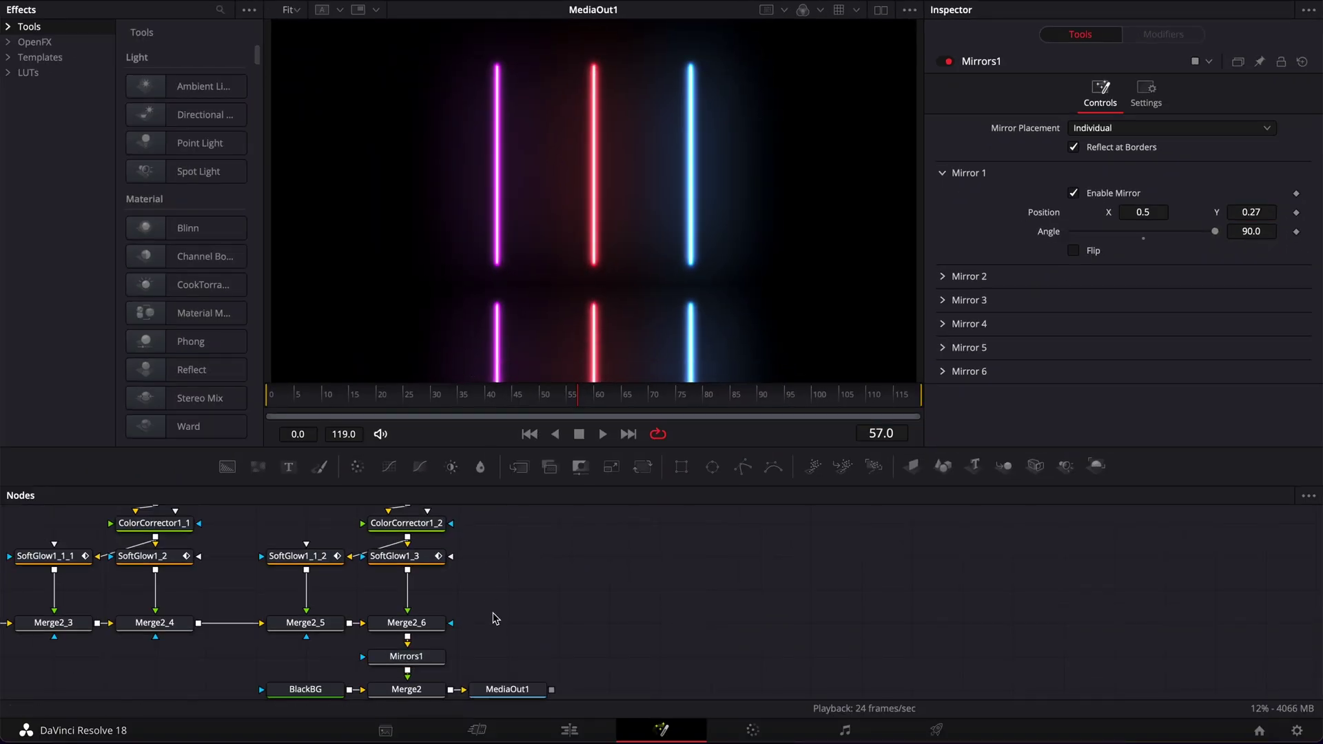
# Step: Move the BlackBG, Merge2 and MediaOut1 nodes together further down to make room below Mirrors1
pyautogui.scroll(-2, 495, 619)
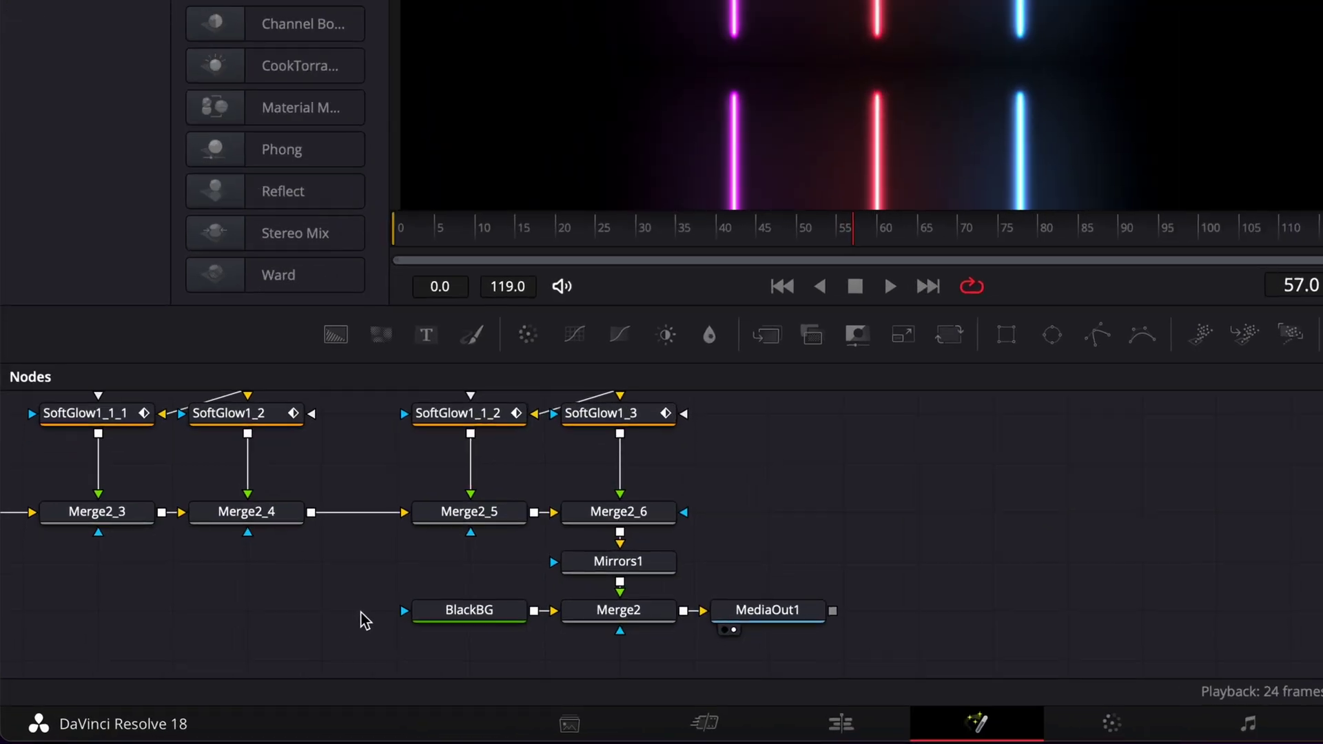
pyautogui.moveTo(240, 655); pyautogui.dragTo(552, 667)
pyautogui.moveTo(816, 630); pyautogui.dragTo(791, 672)
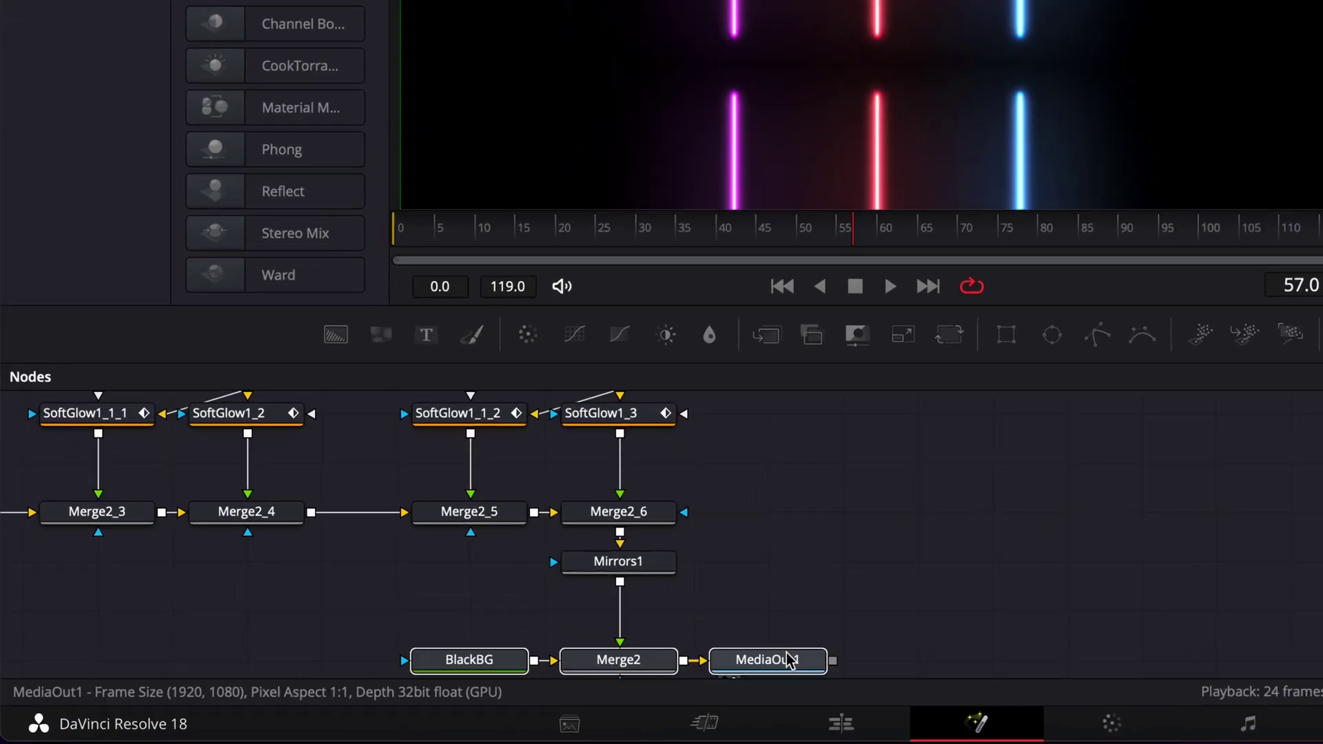
pyautogui.click(828, 595)
# Step: Insert a Gaussian Blur node after Mirrors1
pyautogui.click(635, 572)
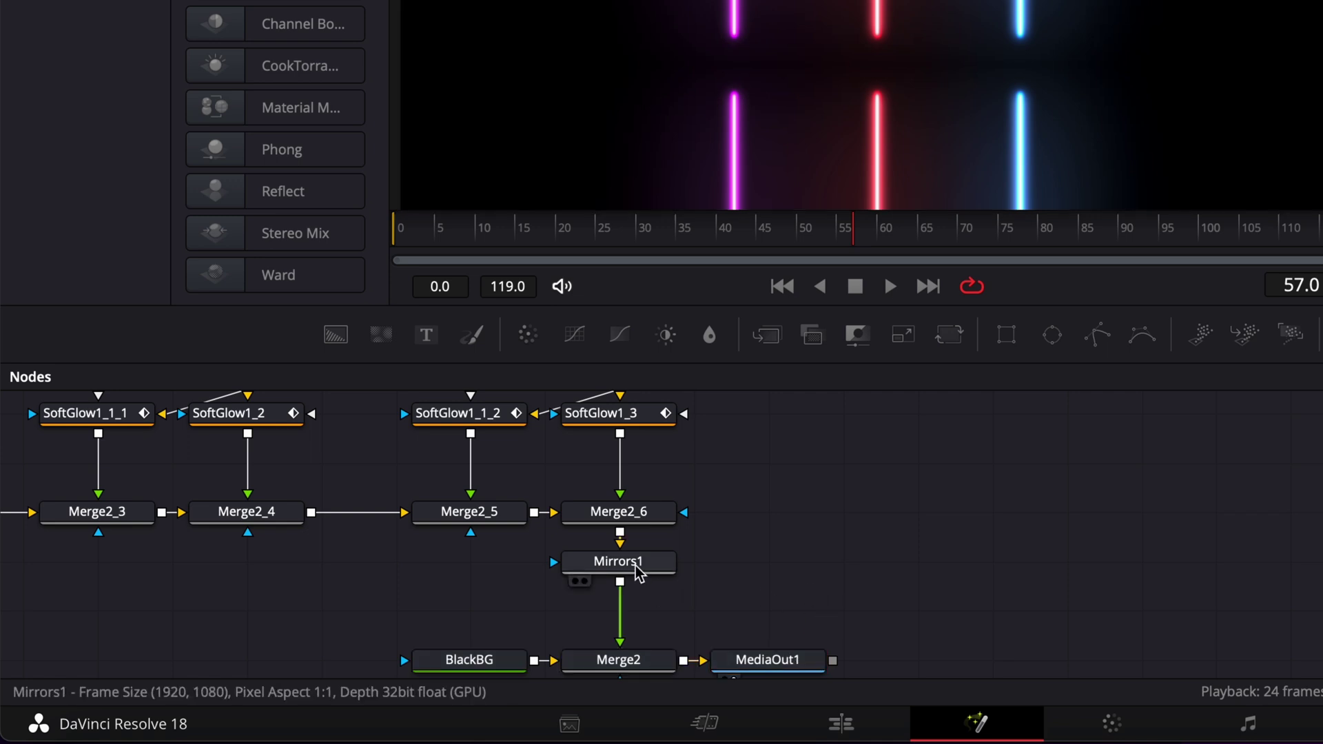
pyautogui.click(635, 572)
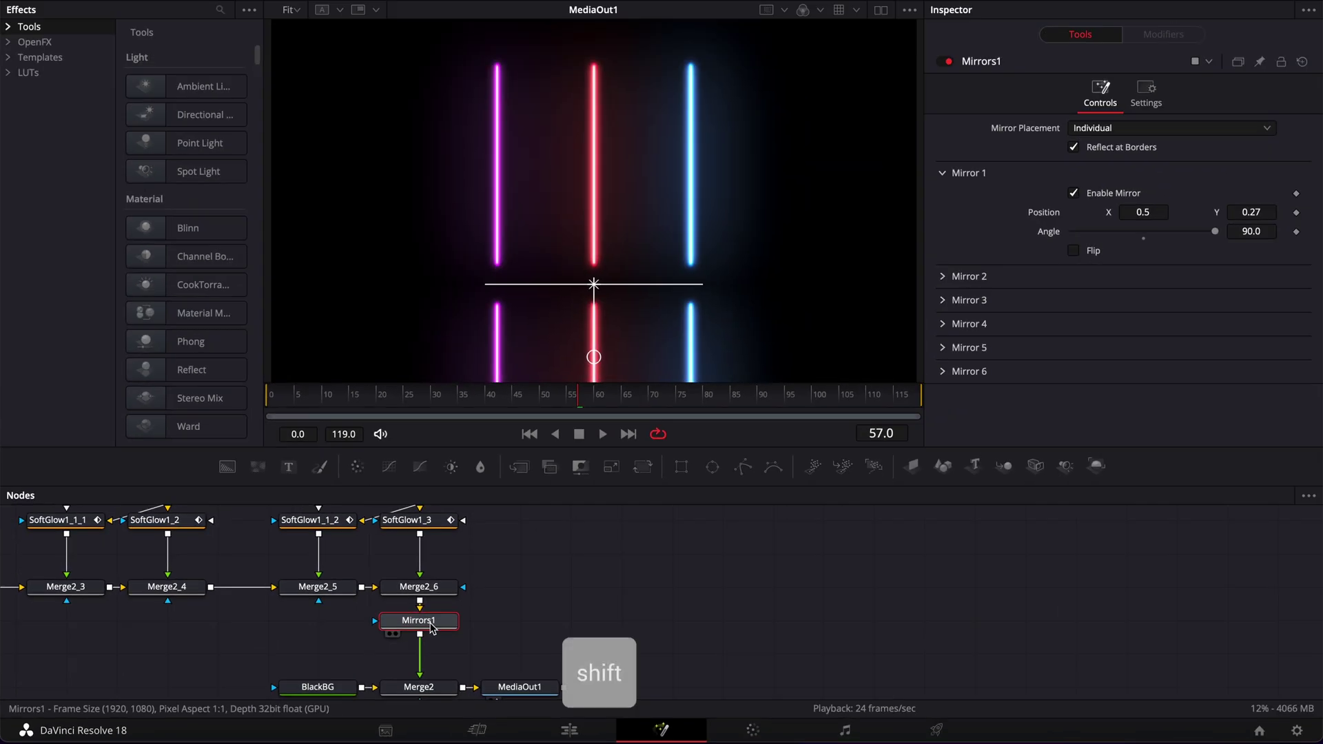
pyautogui.hotkey('shift', 'space')
pyautogui.write('mir')
pyautogui.press('BackSpace')
pyautogui.press('BackSpace')
pyautogui.press('BackSpace')
pyautogui.write('gaus')
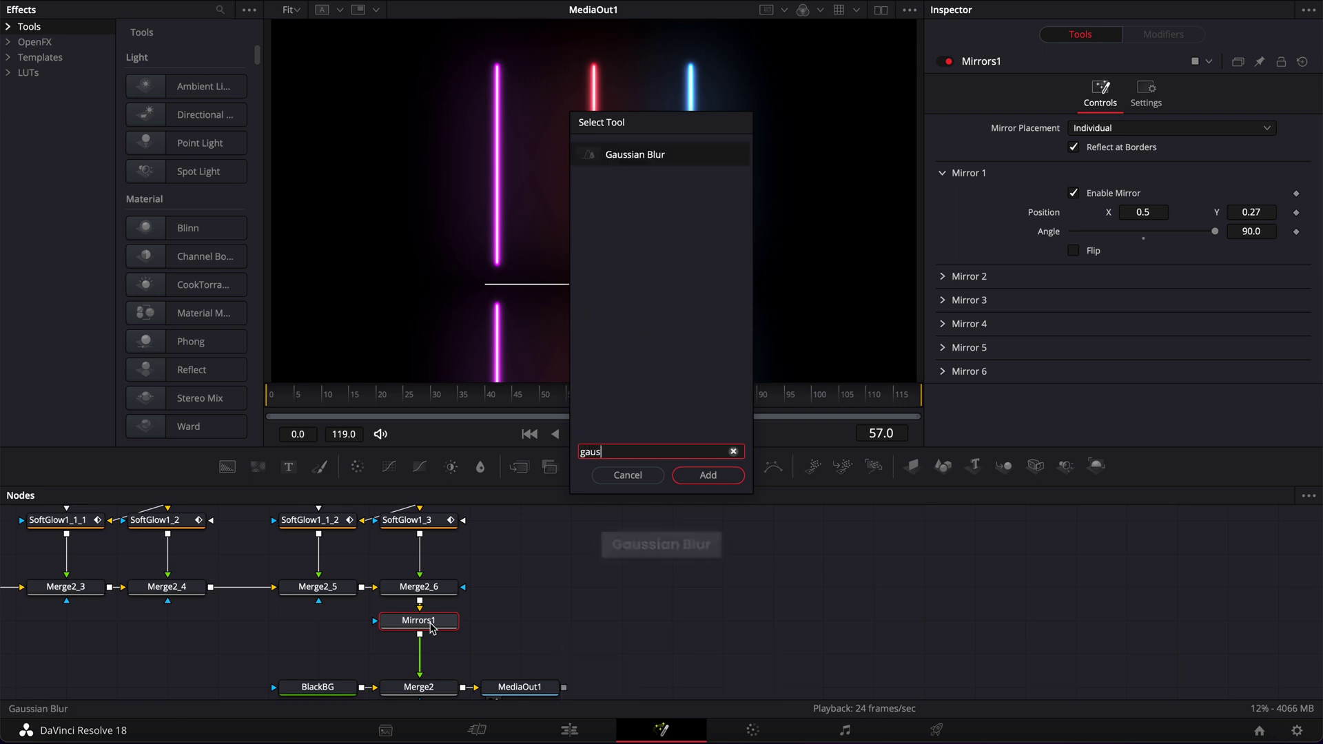
pyautogui.press('Return')
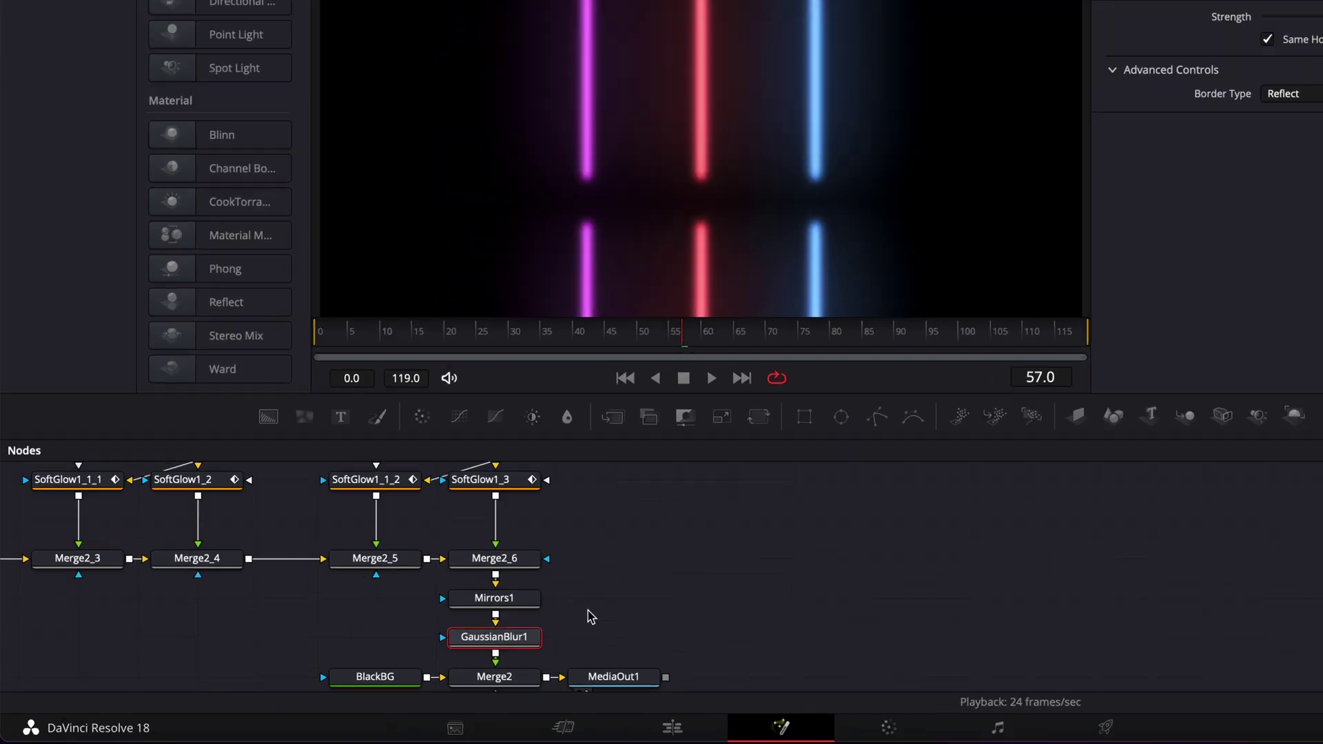
# Step: Mask GaussianBlur1 with a rectangle about 1.16 wide, centred at about Y 0.015 so it covers only the reflections
pyautogui.click(792, 697)
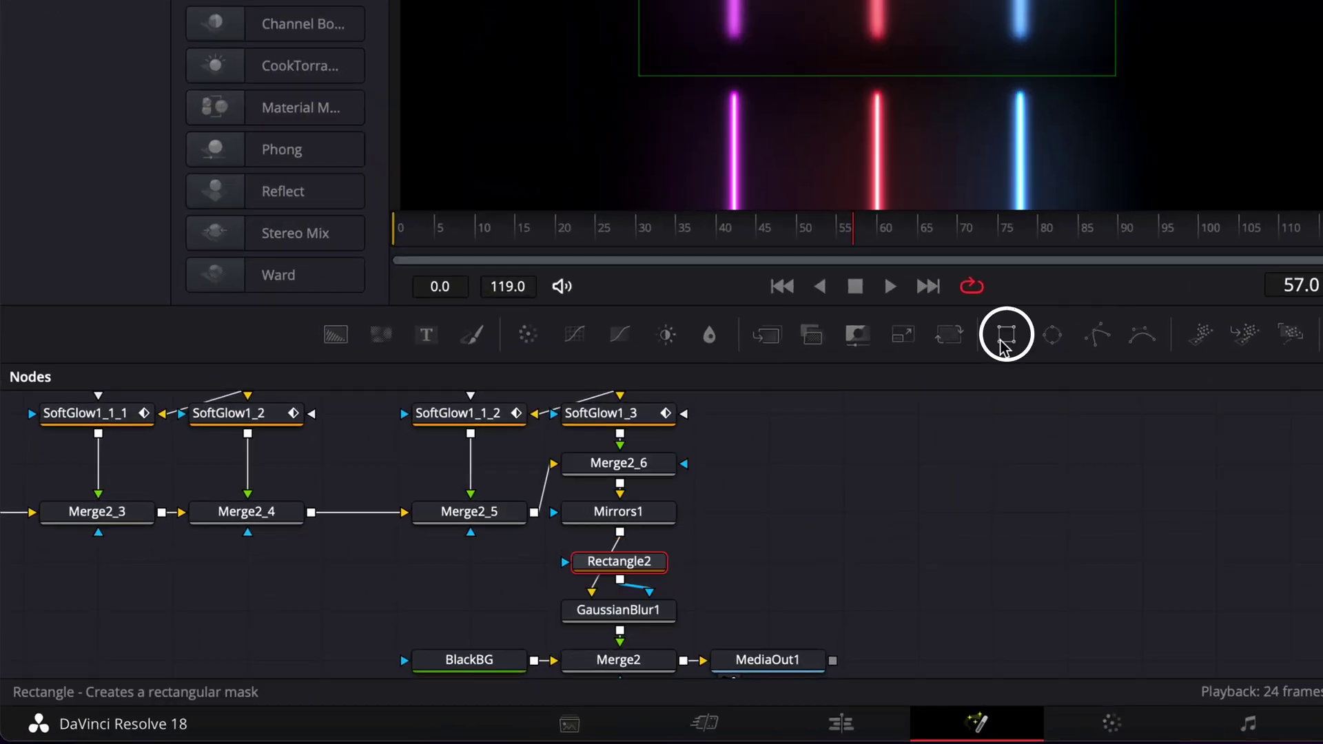
pyautogui.moveTo(621, 559); pyautogui.dragTo(765, 623)
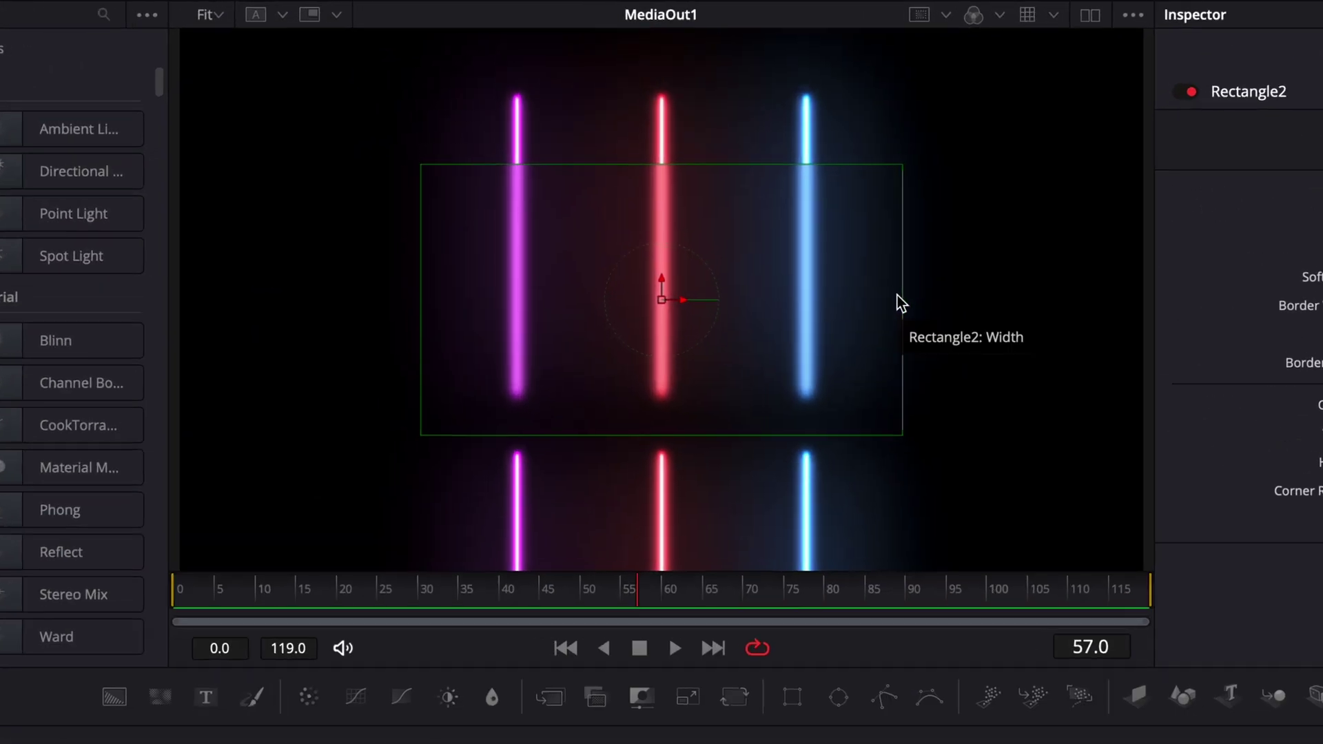
pyautogui.moveTo(769, 190); pyautogui.dragTo(870, 197)
pyautogui.moveTo(1043, 312); pyautogui.dragTo(1211, 334)
pyautogui.moveTo(662, 286); pyautogui.dragTo(657, 548)
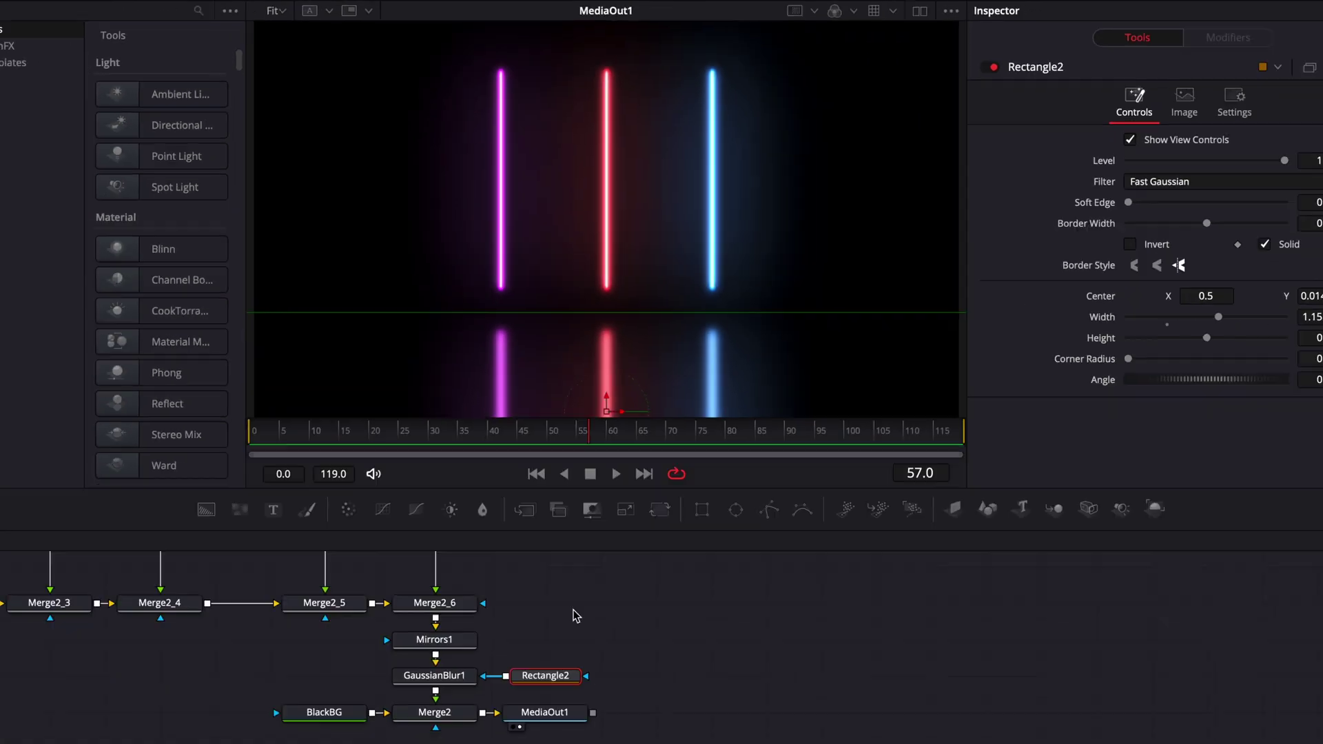
# Step: Set GaussianBlur1's Strength to about 0.679
pyautogui.click(436, 619)
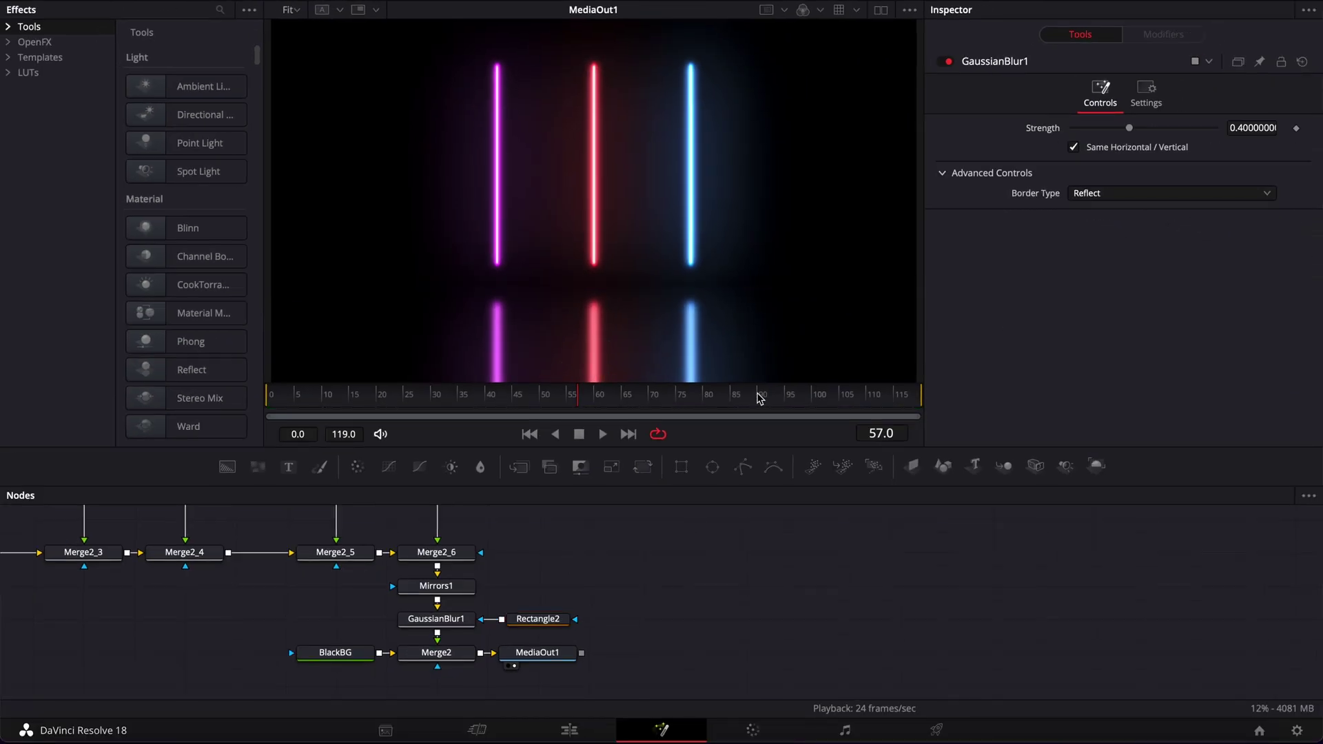
pyautogui.click(433, 623)
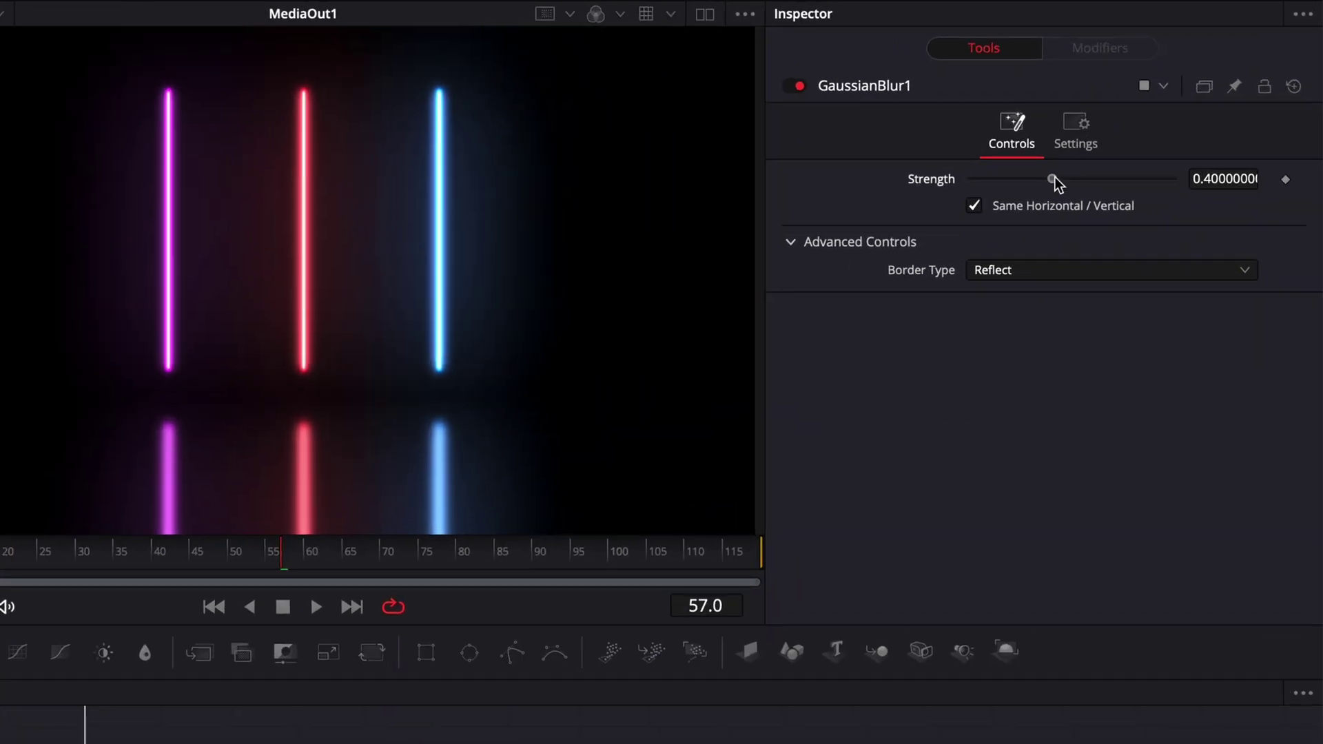
pyautogui.moveTo(1130, 128); pyautogui.dragTo(1166, 127)
pyautogui.moveTo(1103, 185); pyautogui.dragTo(1120, 187)
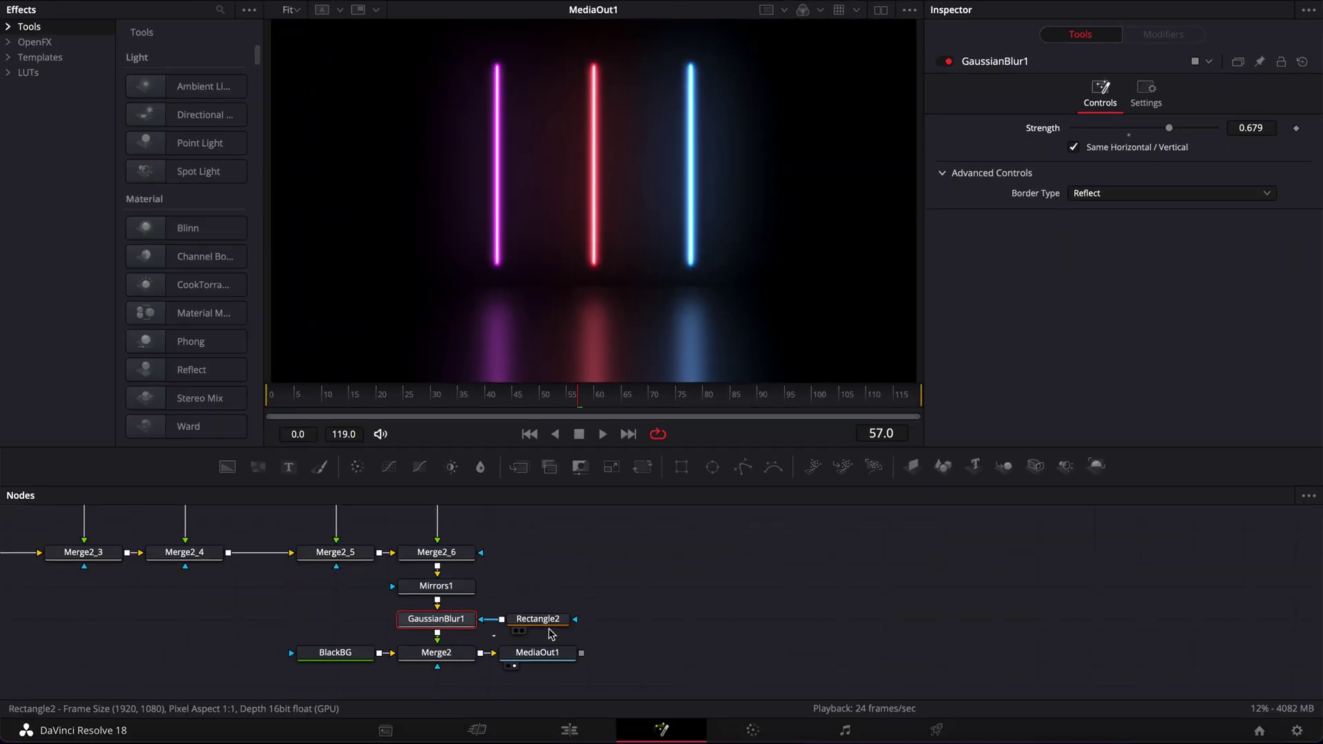
# Step: Refine the Rectangle2 mask with a Soft Edge of about 0.035 and a slight Center Y nudge, and set GaussianBlur1's Strength to 0.615
pyautogui.click(539, 619)
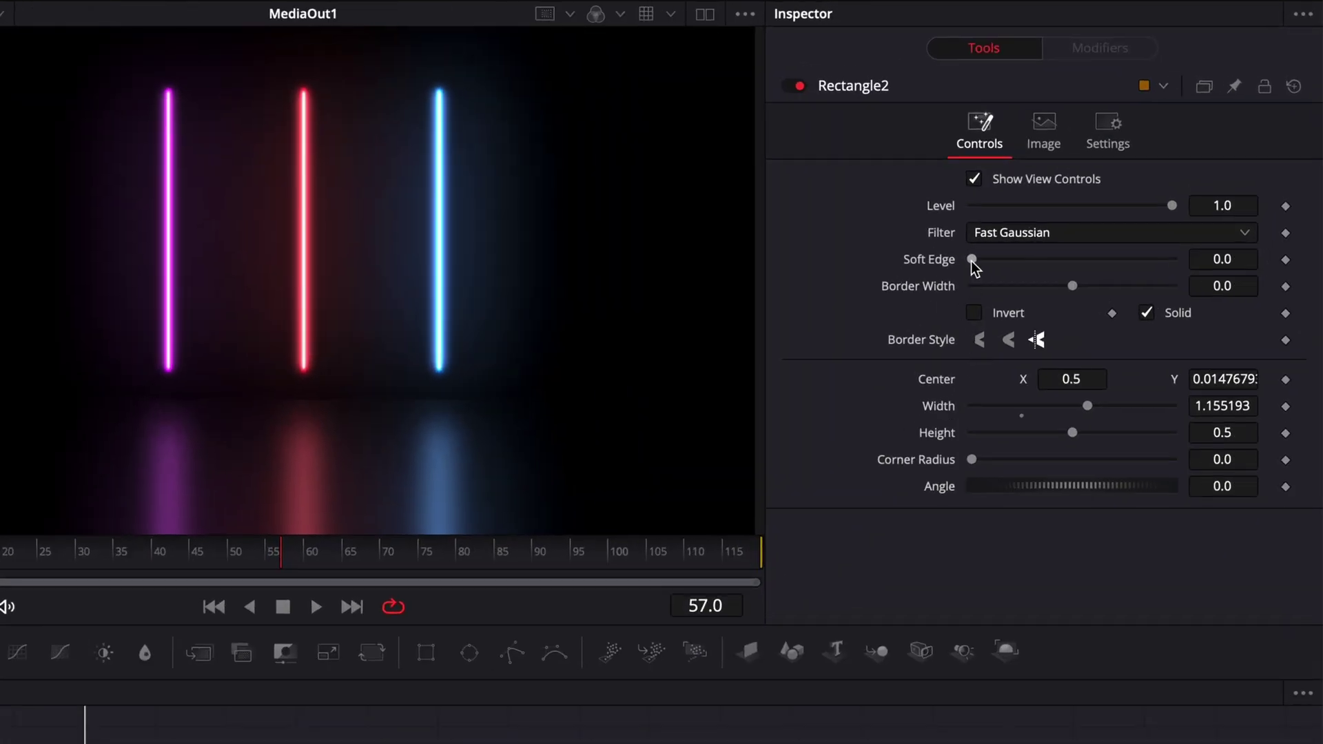
pyautogui.moveTo(971, 260); pyautogui.dragTo(1008, 275)
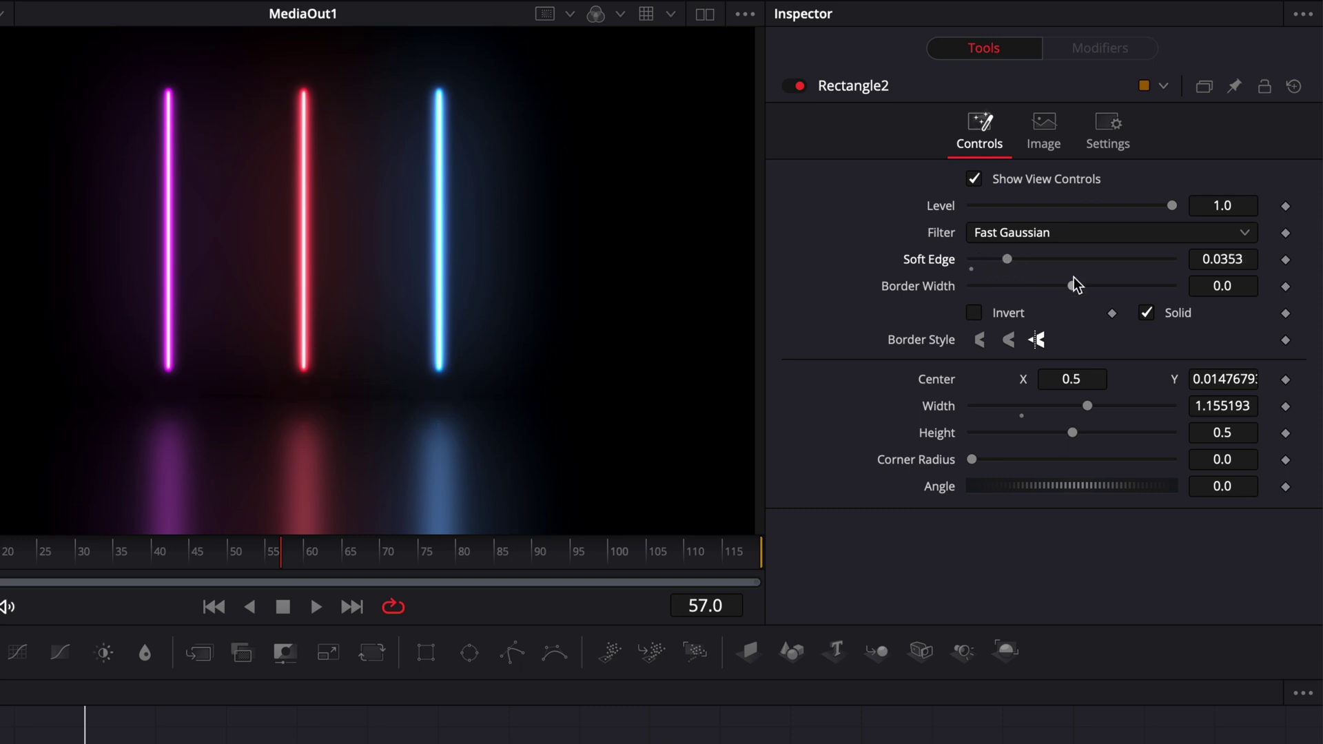
pyautogui.moveTo(1217, 379)
pyautogui.mouseDown()
pyautogui.moveTo(1231, 379)
pyautogui.moveTo(1202, 379)
pyautogui.moveTo(1225, 378)
pyautogui.mouseUp()
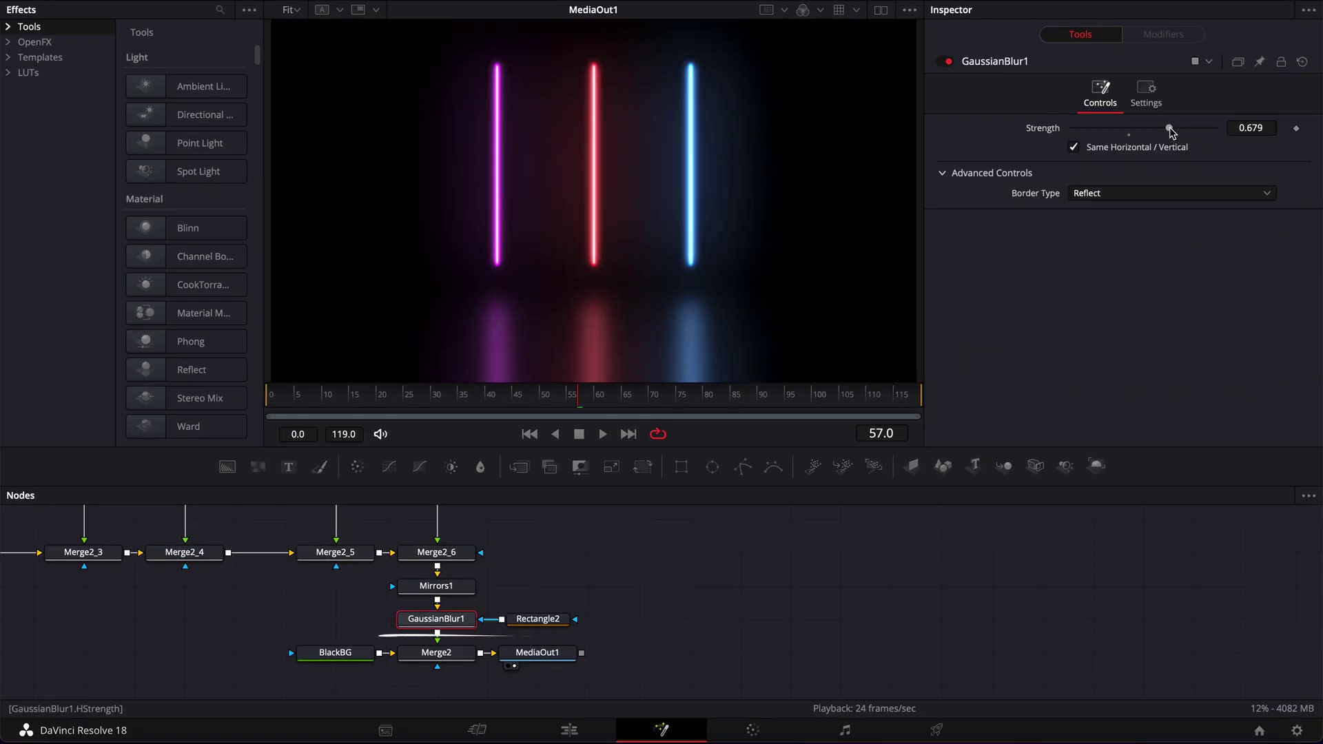
pyautogui.moveTo(1170, 131); pyautogui.dragTo(1162, 132)
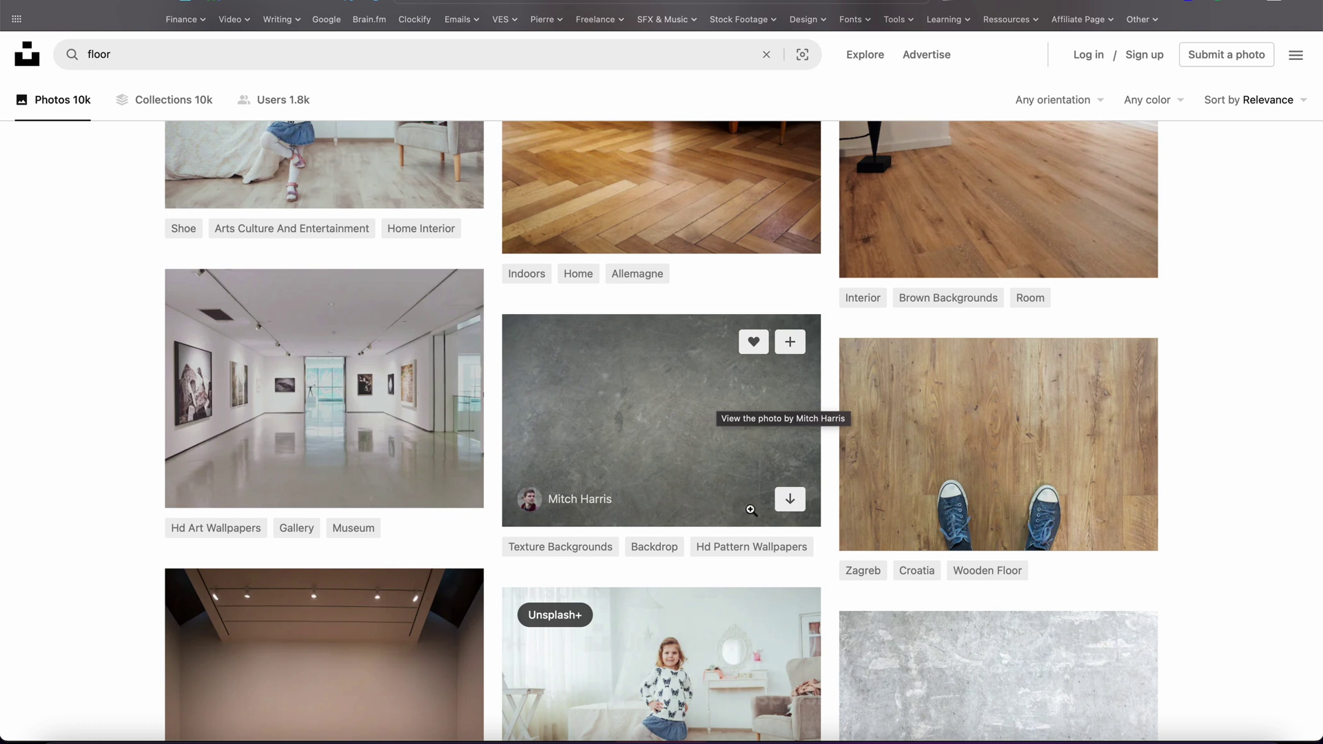
# Step: Download the grey concrete floor photo from Unsplash, bring it into the composition and merge it over BlackBG
pyautogui.click(791, 507)
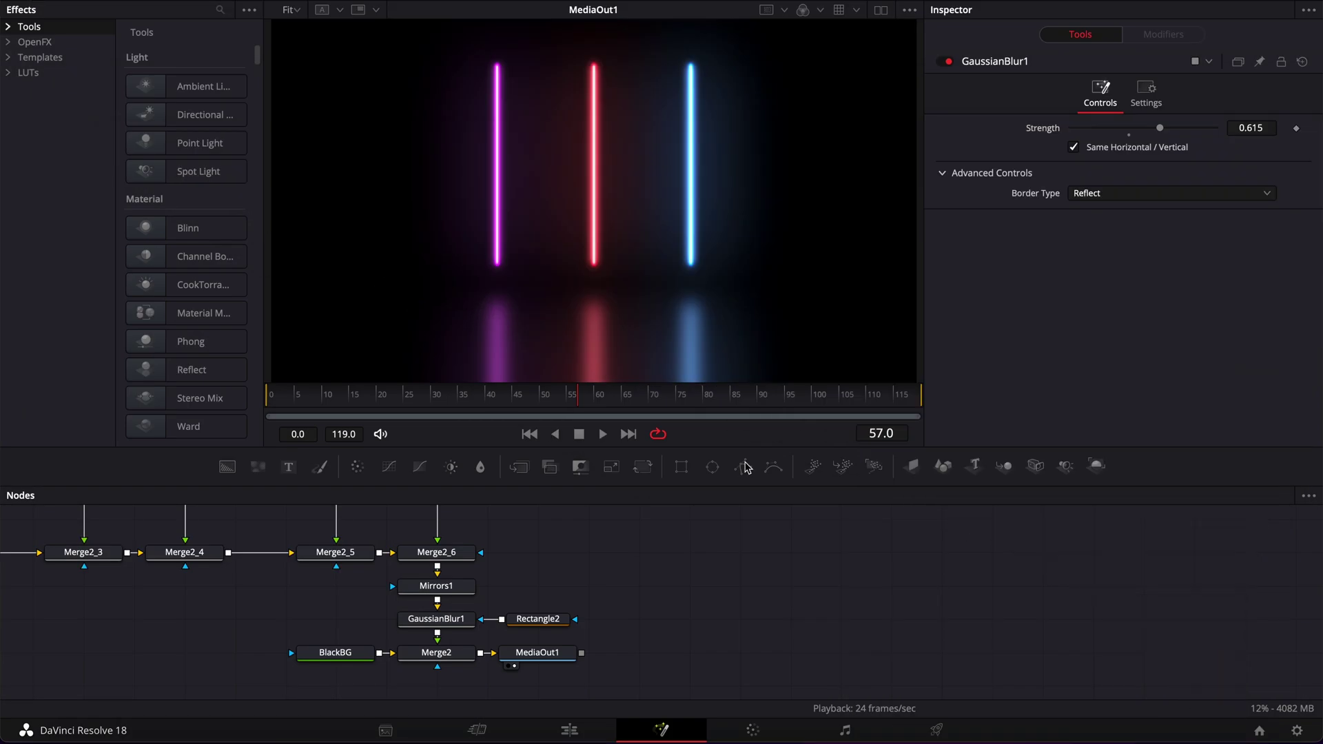
pyautogui.click(335, 653)
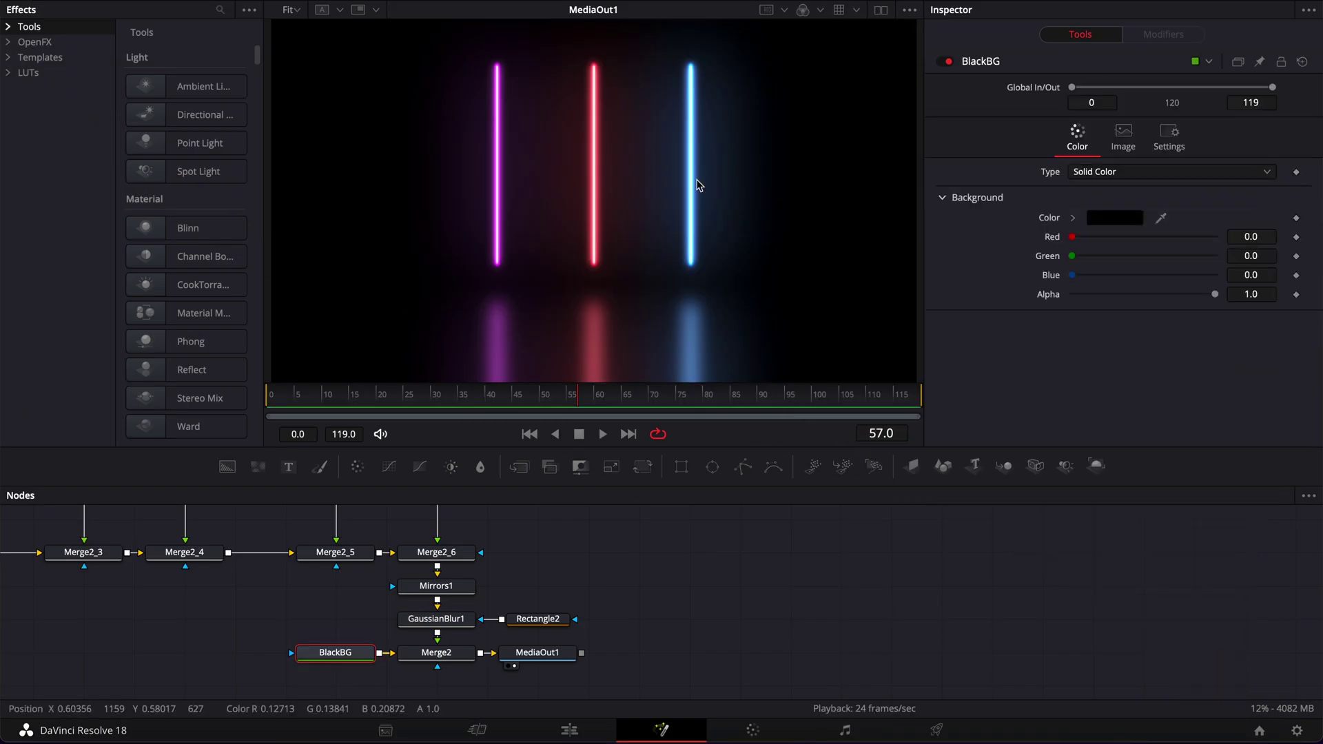
pyautogui.click(1088, 734)
pyautogui.moveTo(1148, 243); pyautogui.dragTo(345, 610)
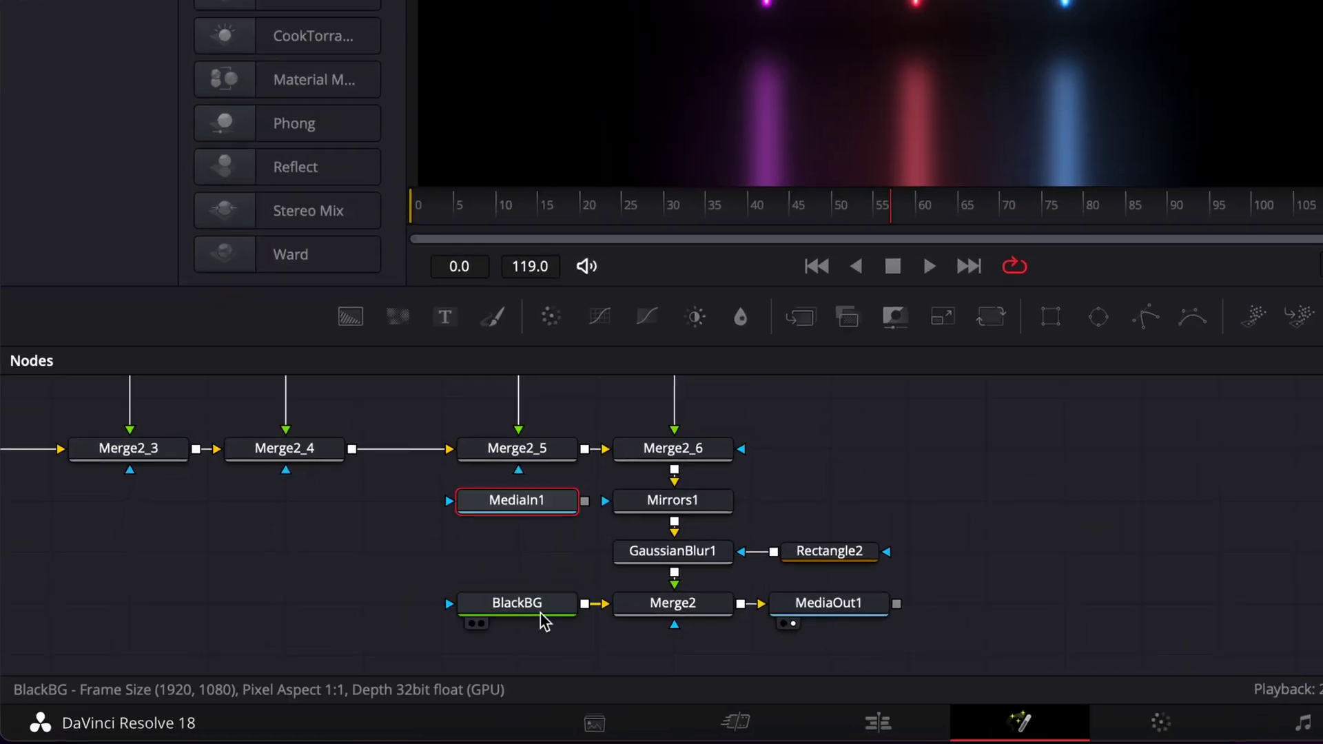
pyautogui.moveTo(541, 618); pyautogui.dragTo(231, 618)
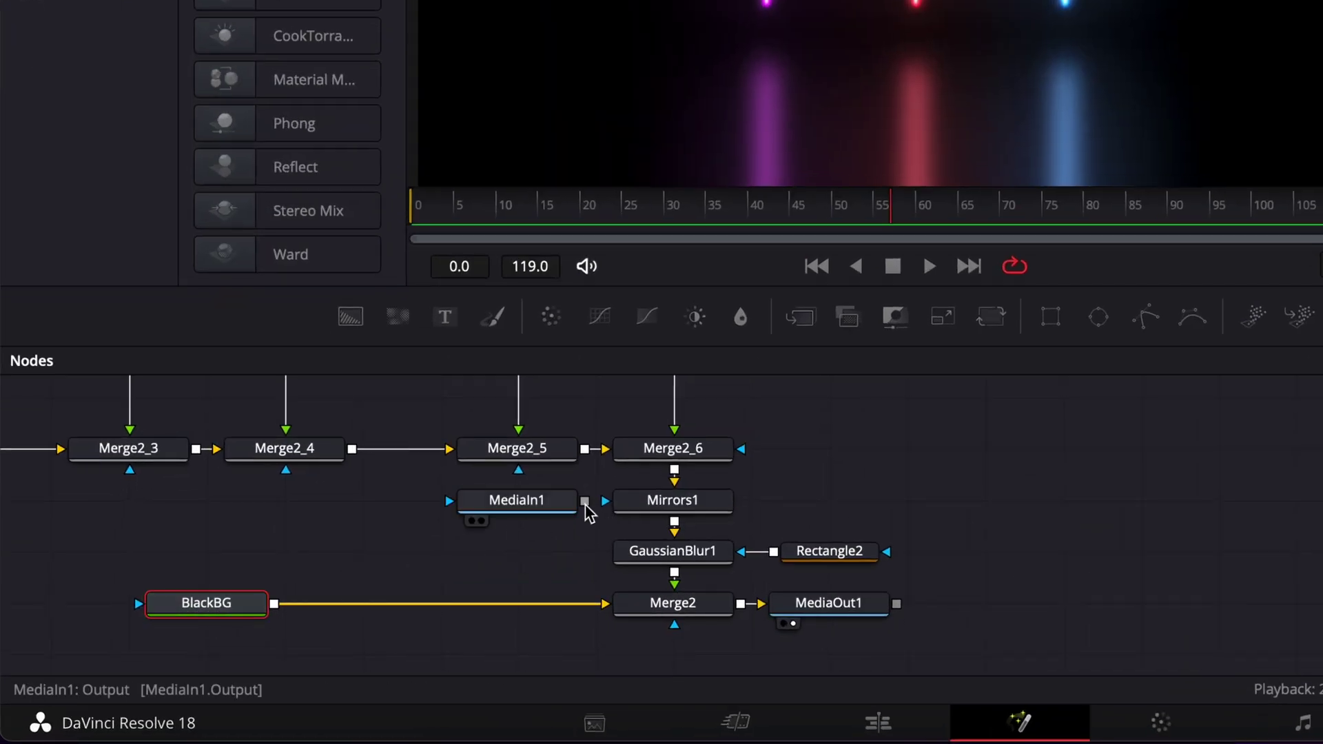
pyautogui.moveTo(585, 502); pyautogui.dragTo(275, 606)
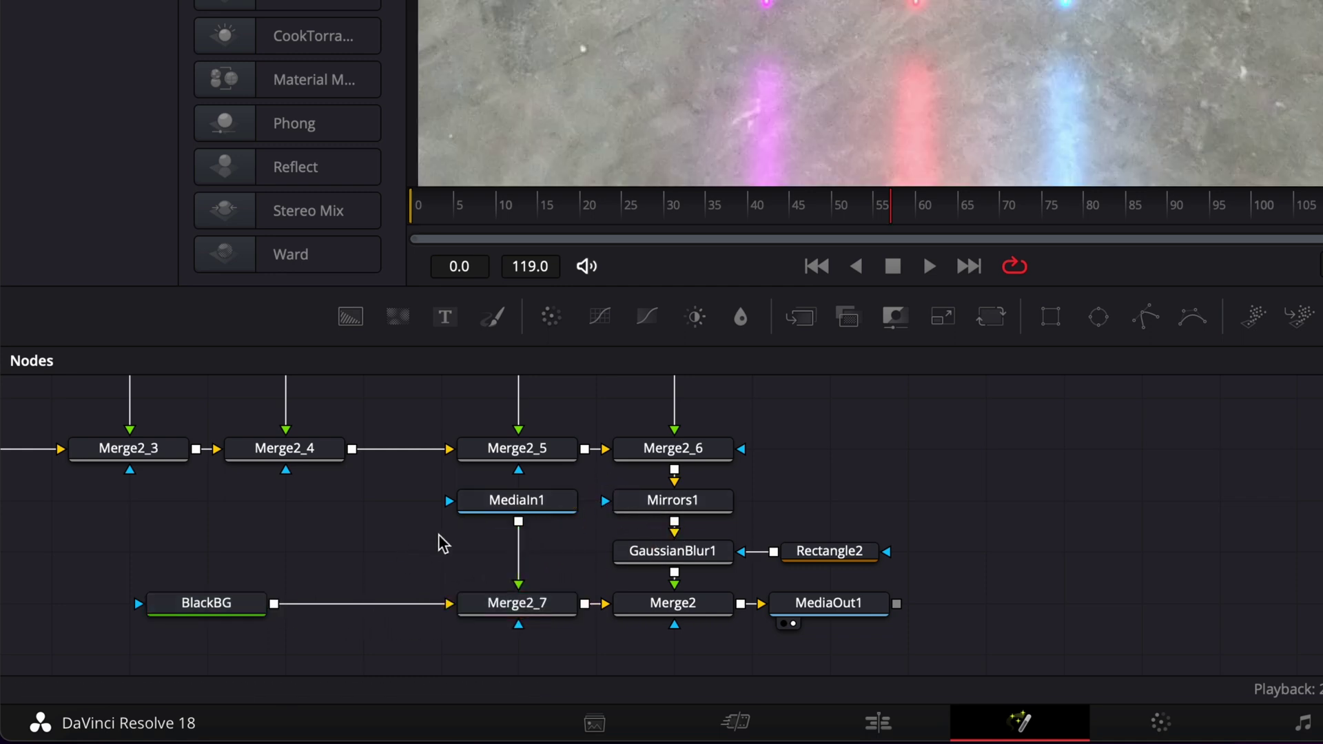
# Step: Insert a DVE node after the floor image's MediaIn1
pyautogui.click(499, 511)
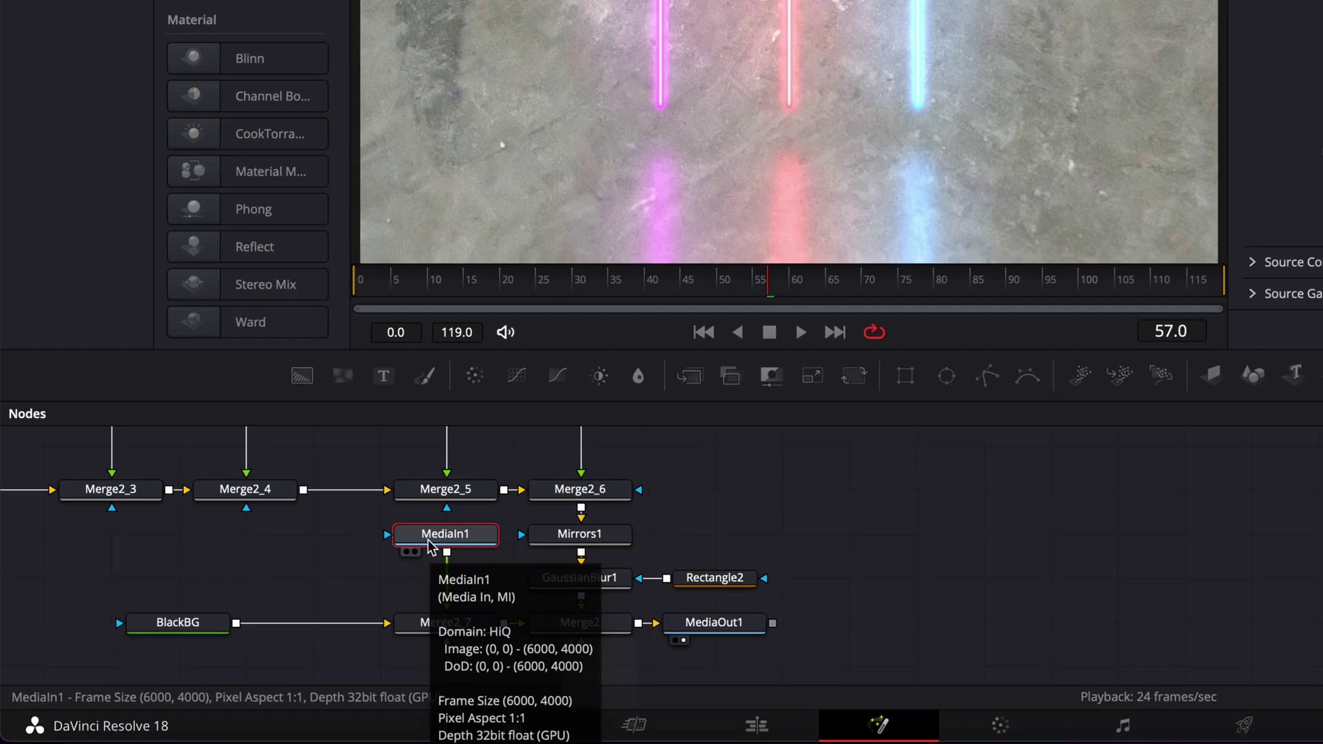
pyautogui.hotkey('shift', 'space')
pyautogui.write('gaus')
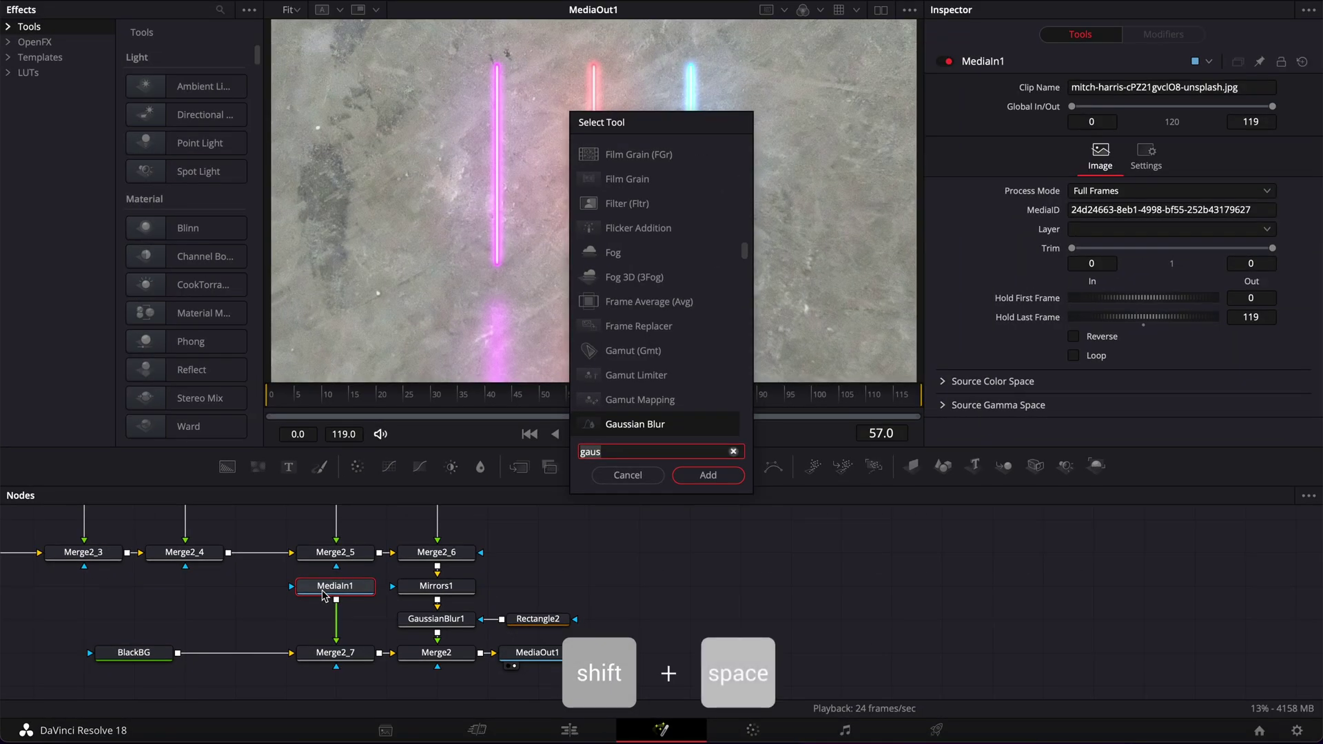
pyautogui.write('DVE')
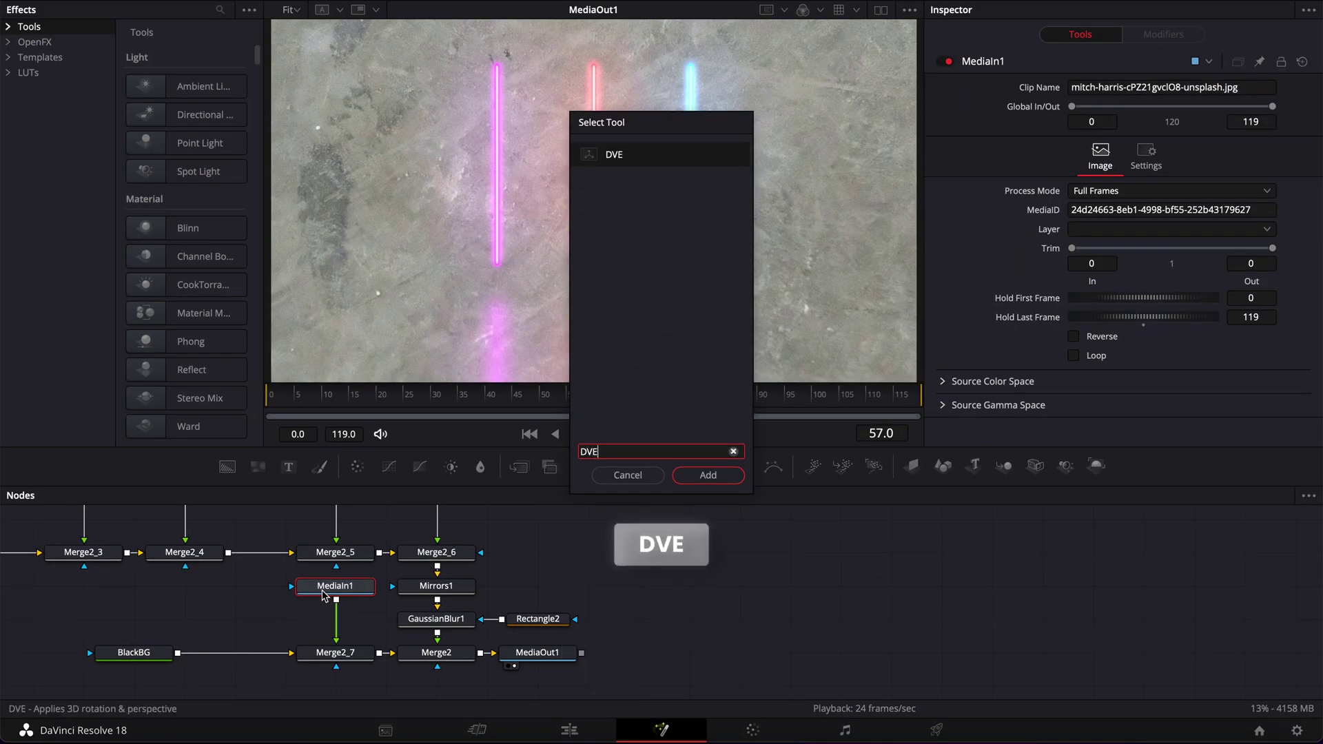
pyautogui.press('Return')
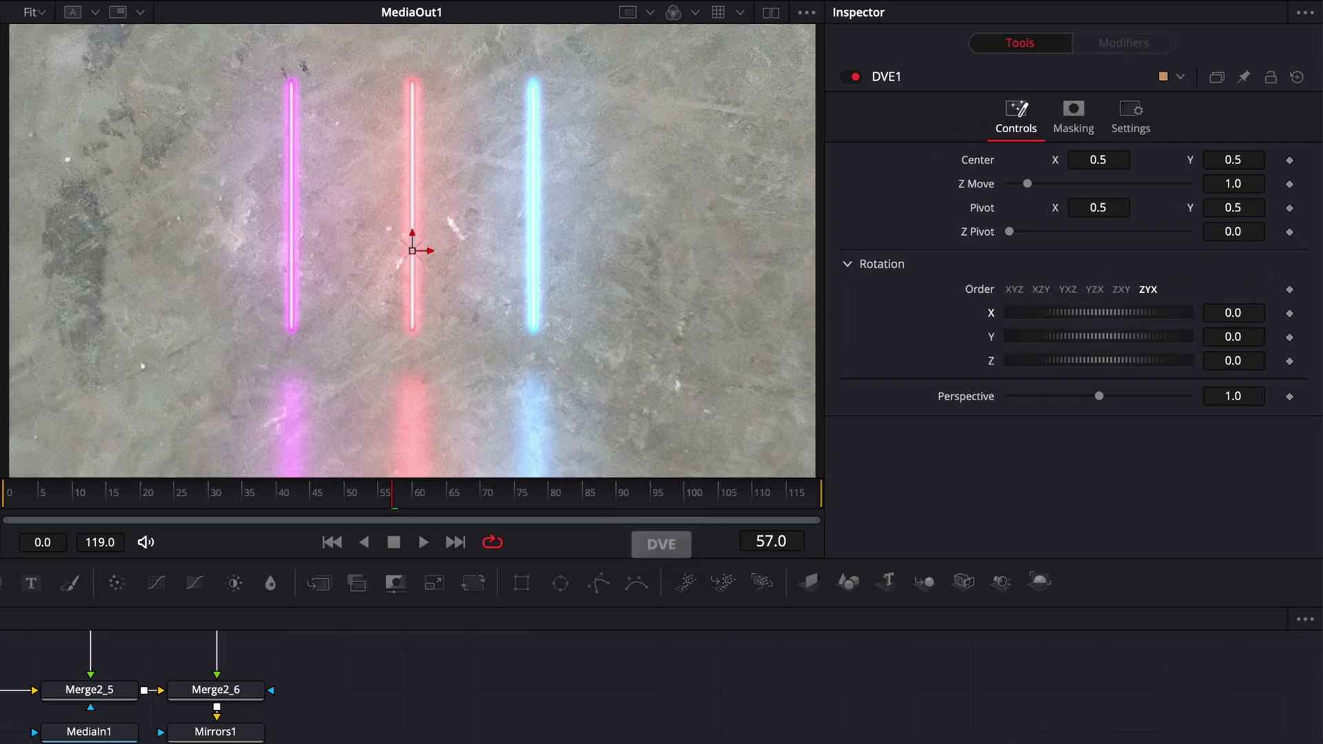
# Step: Lay the concrete image flat as a floor with DVE1's X rotation at -81.8 and Center Y at 0.41
pyautogui.moveTo(1265, 250); pyautogui.dragTo(1203, 250)
pyautogui.moveTo(1099, 312); pyautogui.dragTo(1251, 319)
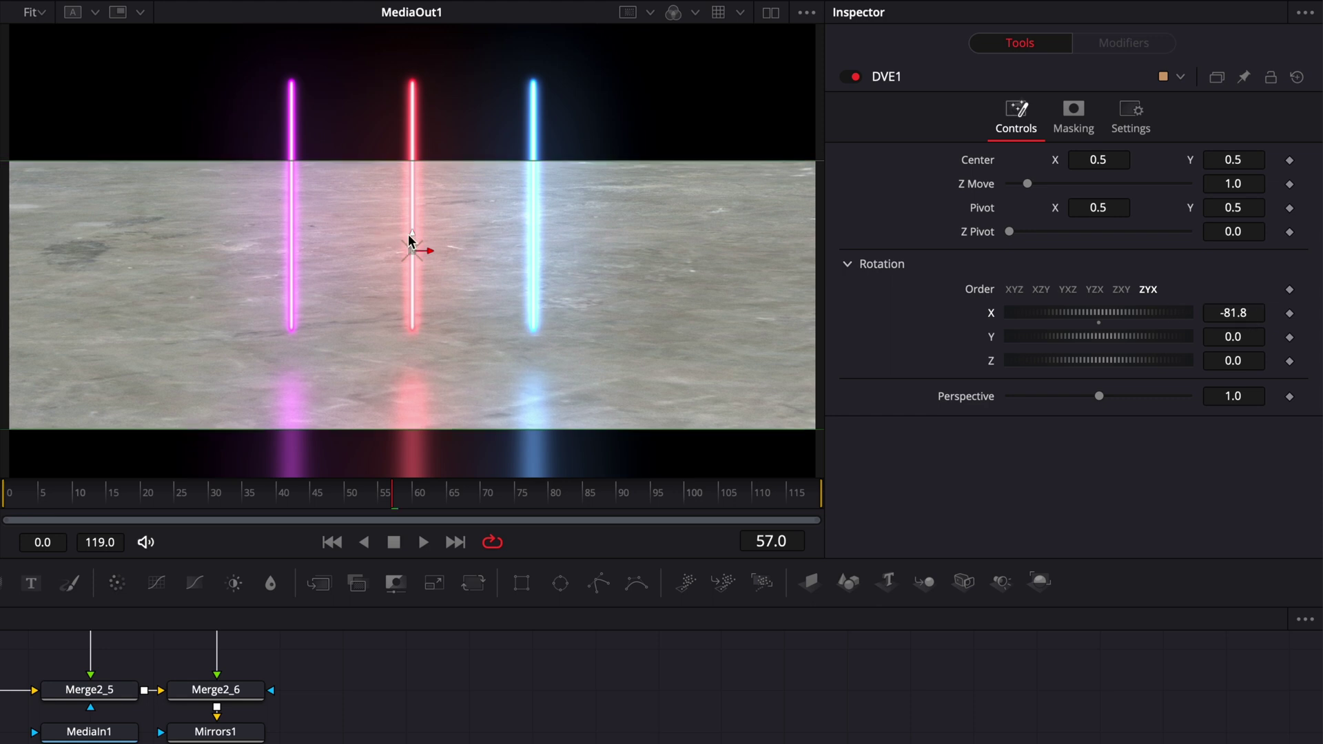
pyautogui.moveTo(410, 239); pyautogui.dragTo(406, 388)
# Step: Add an ellipse mask to DVE1 and set the ellipse's Width to 2.0
pyautogui.moveTo(560, 585); pyautogui.dragTo(91, 743)
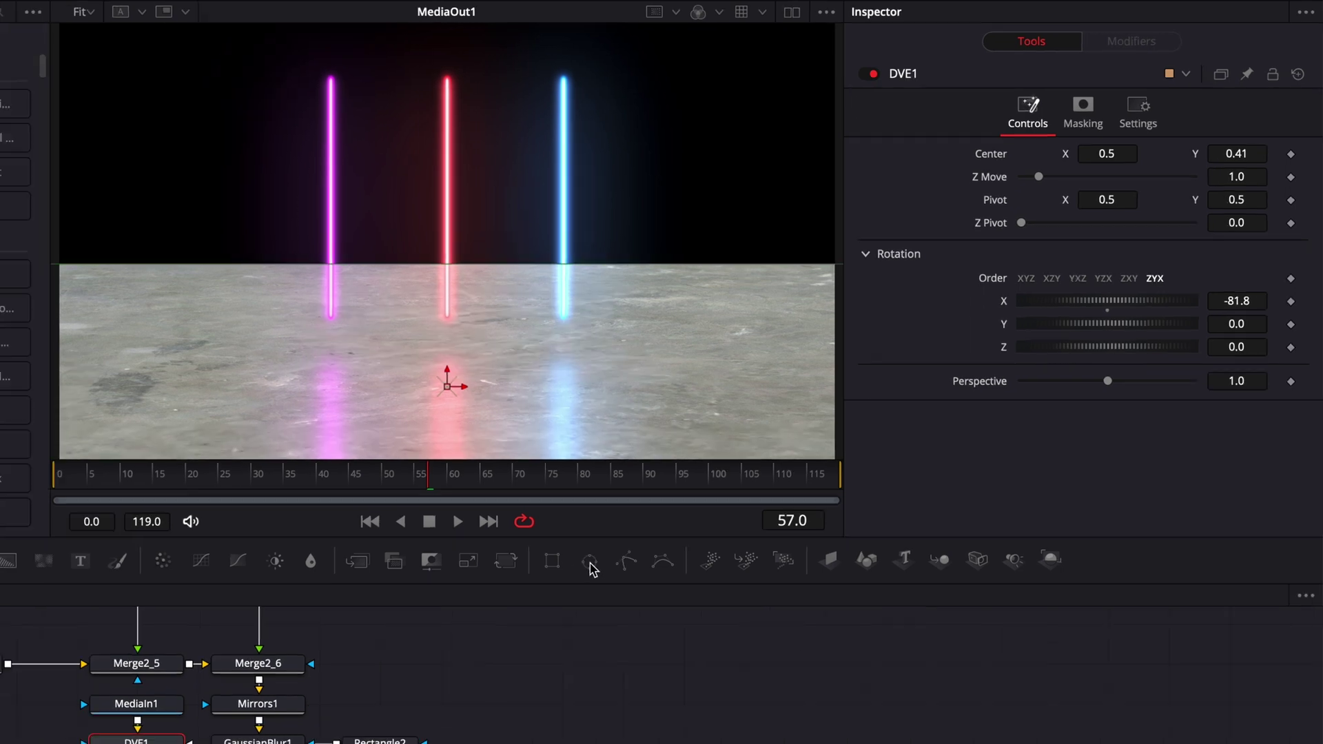
pyautogui.moveTo(335, 696); pyautogui.dragTo(336, 644)
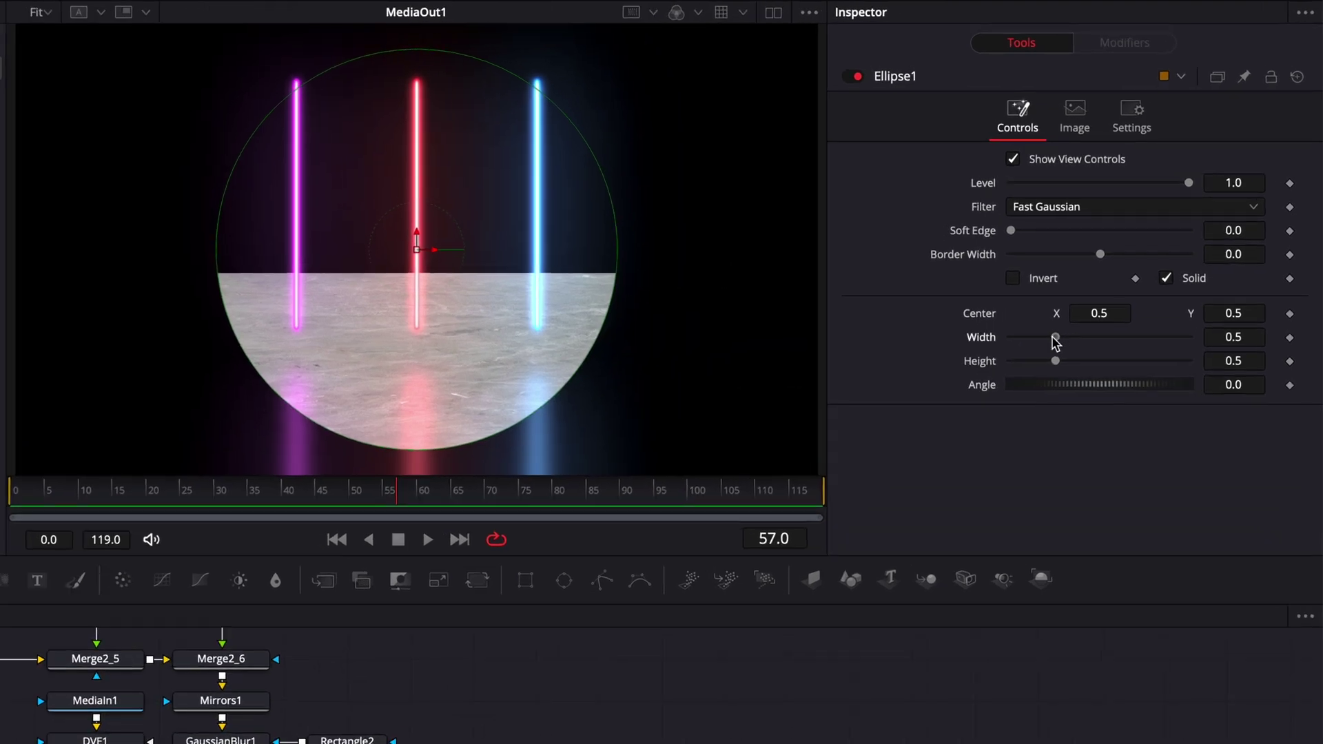
pyautogui.moveTo(1108, 271); pyautogui.dragTo(1157, 277)
pyautogui.moveTo(1118, 347); pyautogui.dragTo(1217, 347)
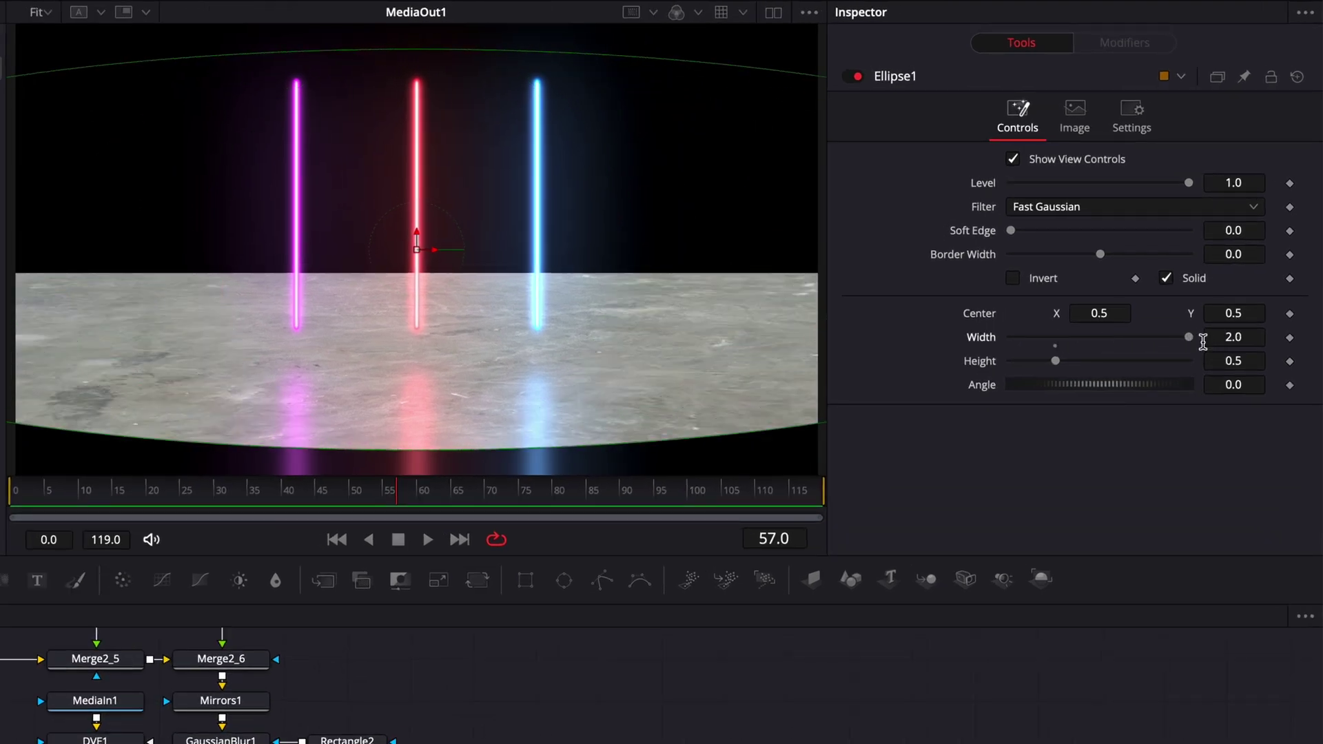
# Step: Set the floor's ellipse mask to Center Y -0.215, Soft Edge 0.1027 and Level about 0.294, and play back the scene
pyautogui.moveTo(1249, 314); pyautogui.dragTo(1205, 314)
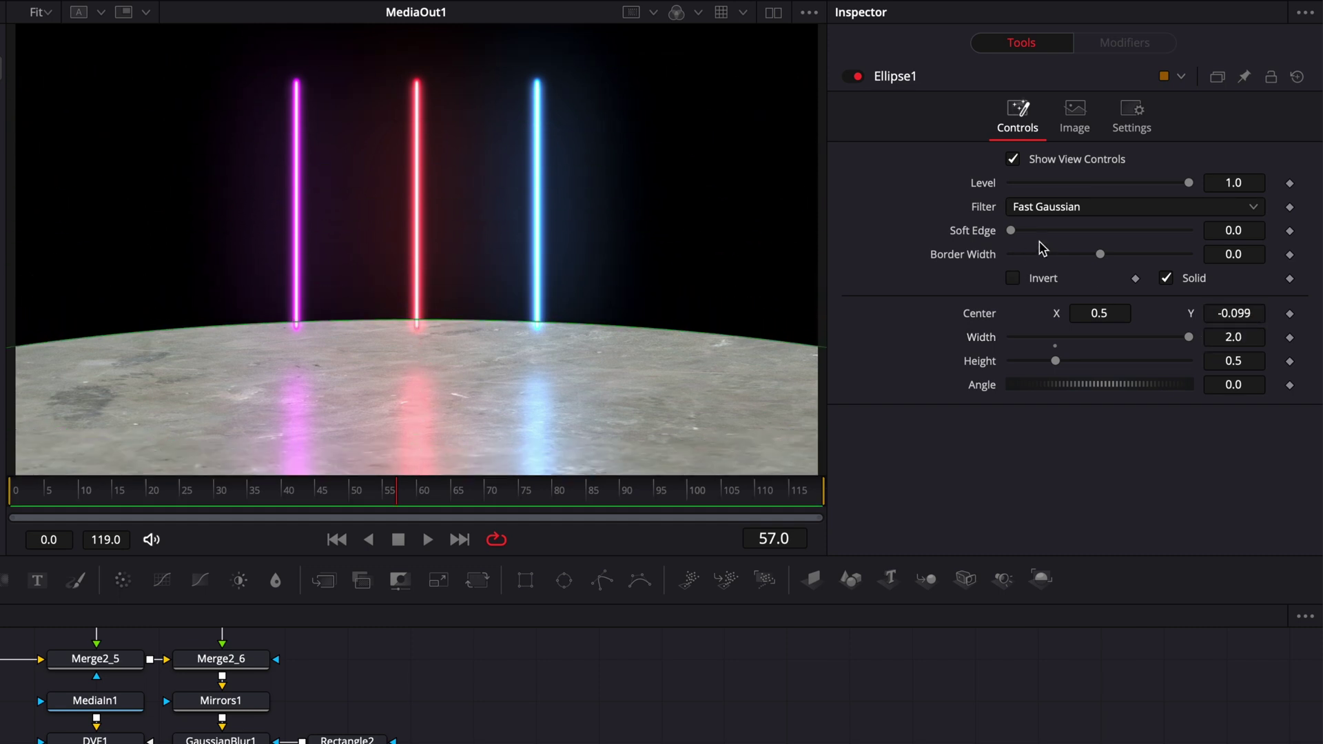
pyautogui.moveTo(1013, 232); pyautogui.dragTo(1077, 235)
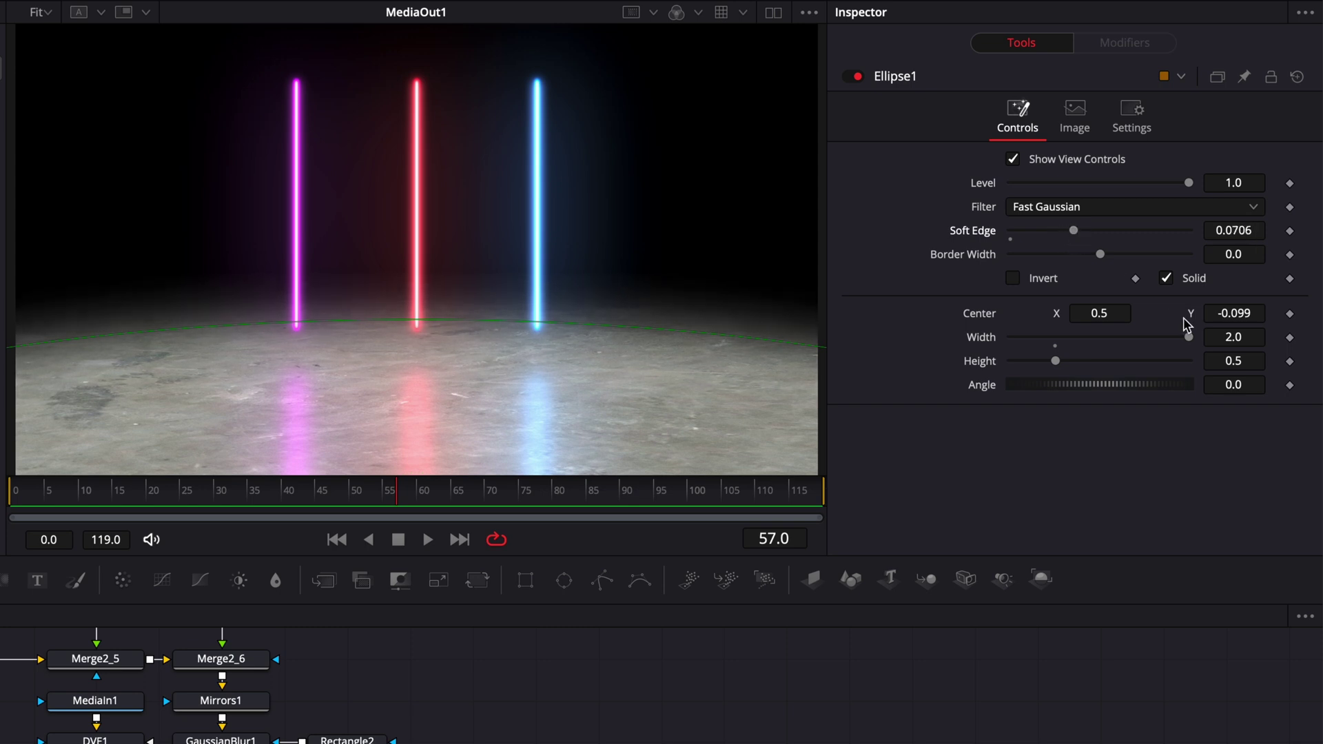
pyautogui.moveTo(1250, 314); pyautogui.dragTo(1242, 314)
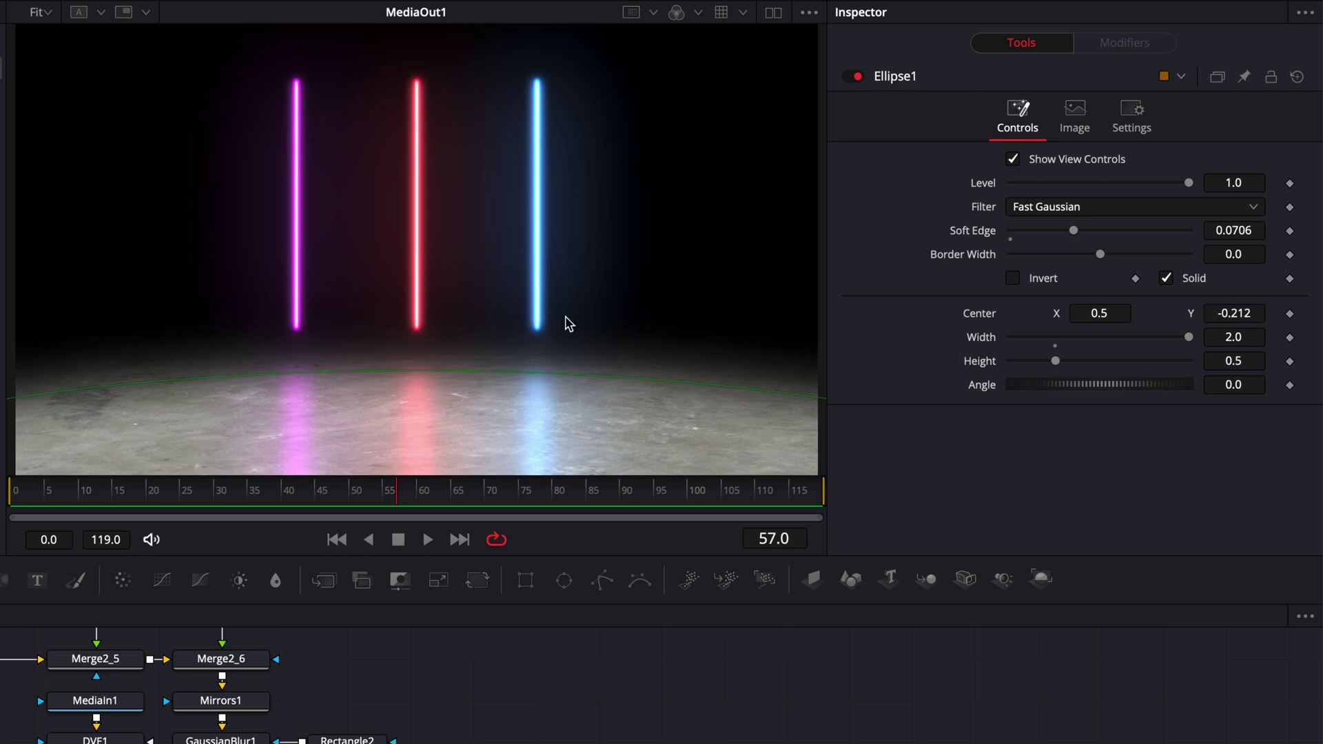
pyautogui.moveTo(1258, 315); pyautogui.dragTo(1256, 315)
pyautogui.moveTo(1073, 230); pyautogui.dragTo(1102, 230)
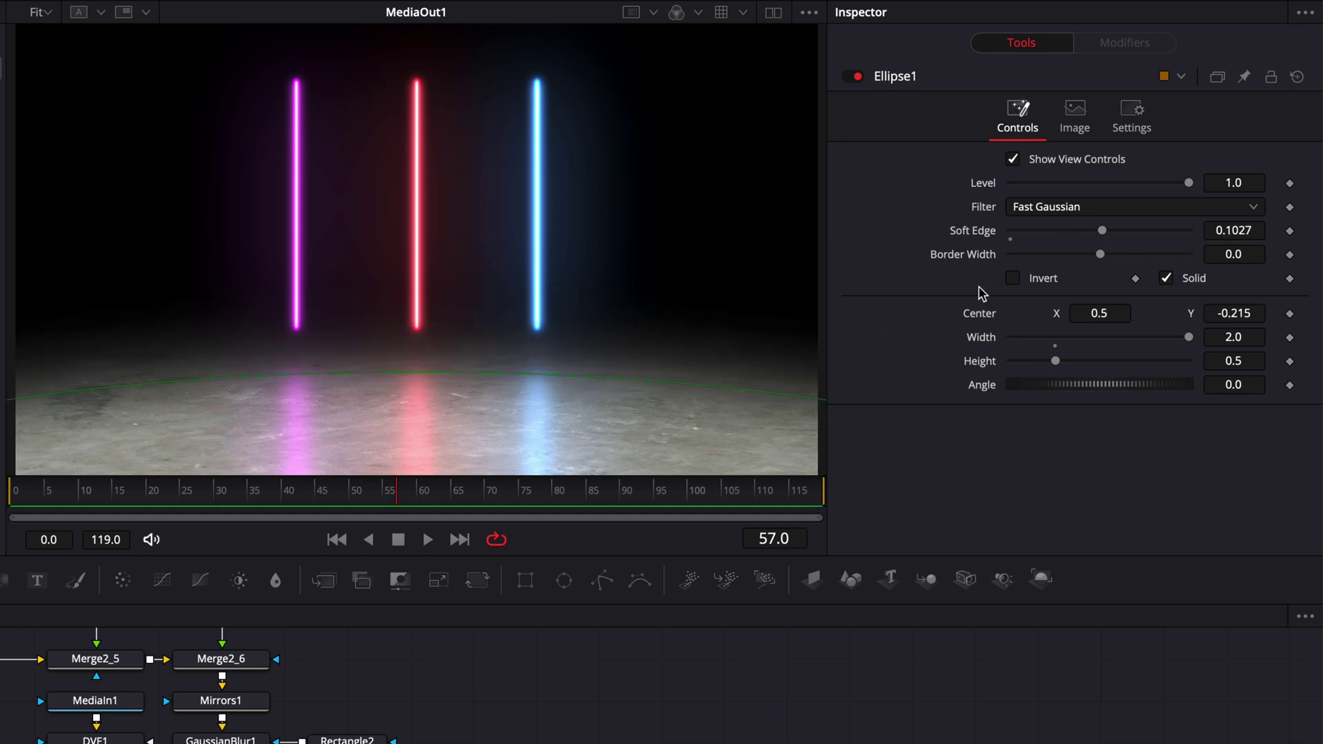
pyautogui.moveTo(1183, 184); pyautogui.dragTo(1089, 188)
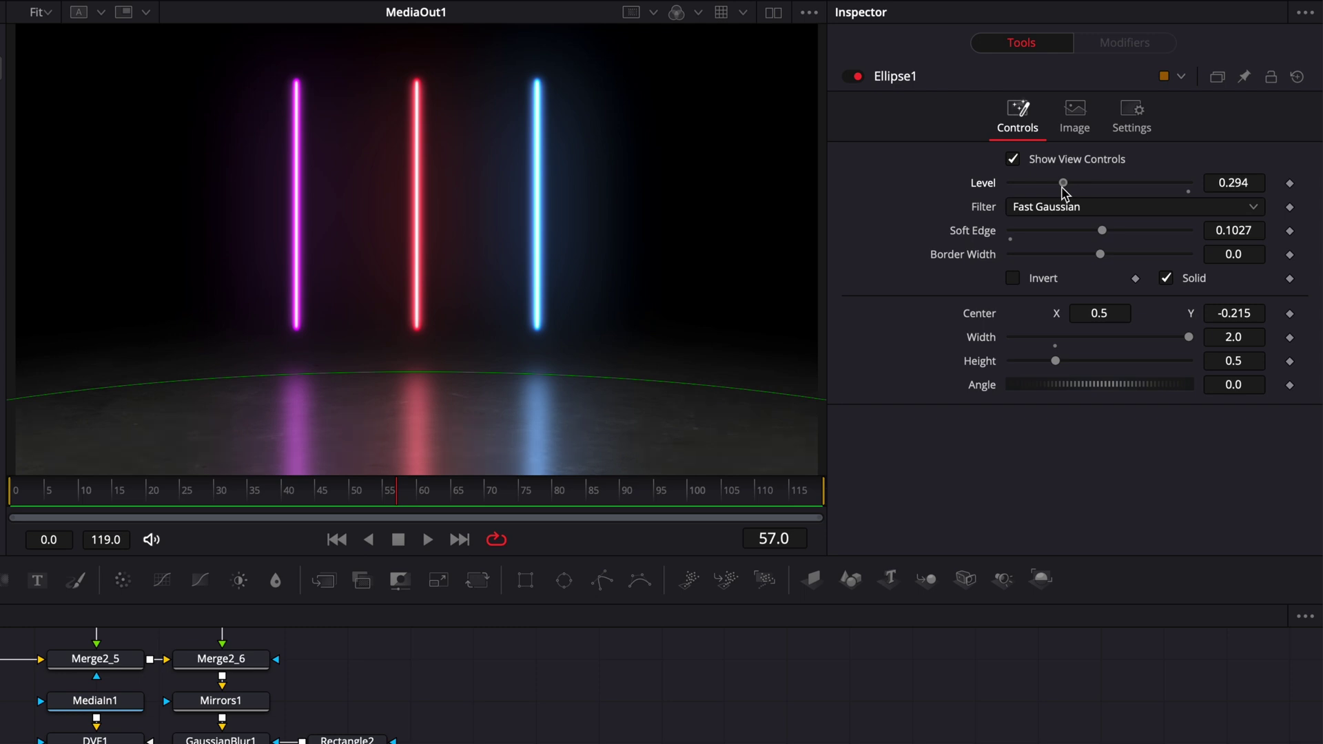
pyautogui.press('space')
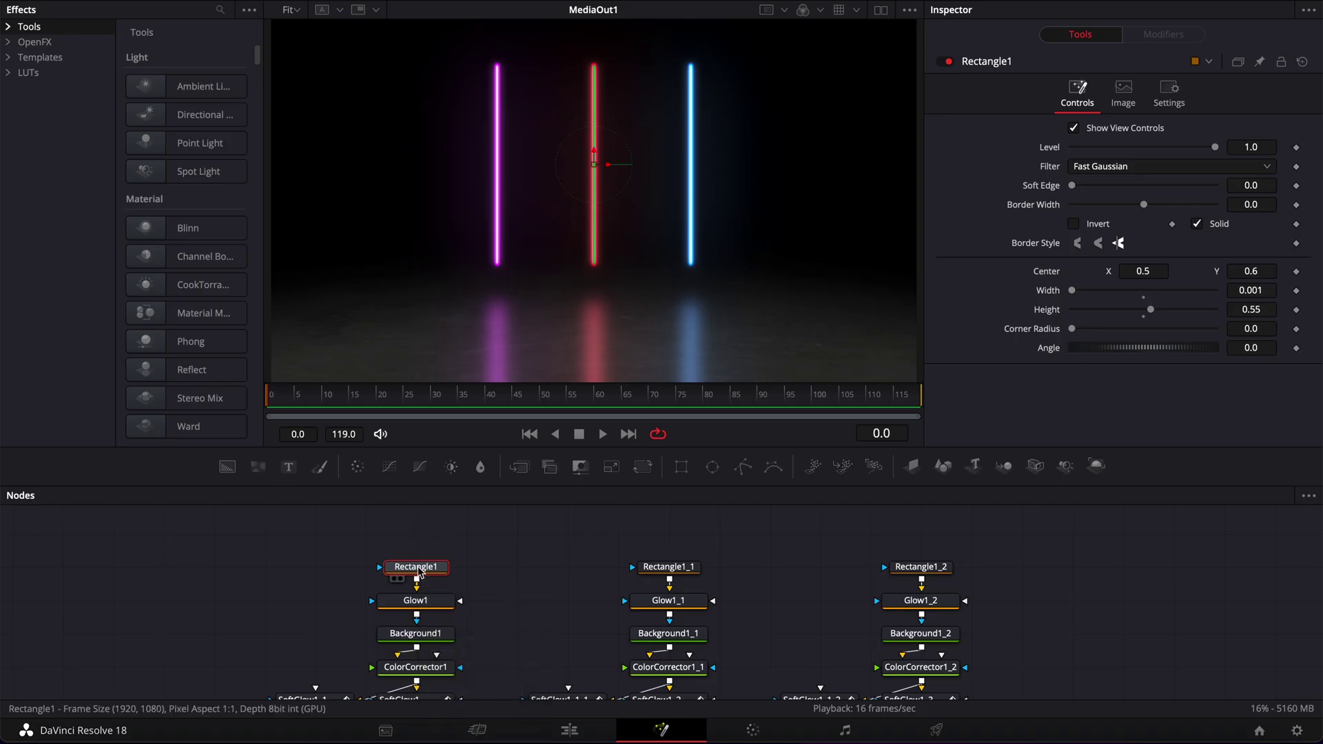
# Step: Replace the Rectangle1 mask with a polygon mask feeding into Glow1
pyautogui.moveTo(420, 571); pyautogui.dragTo(422, 539)
pyautogui.press('Delete')
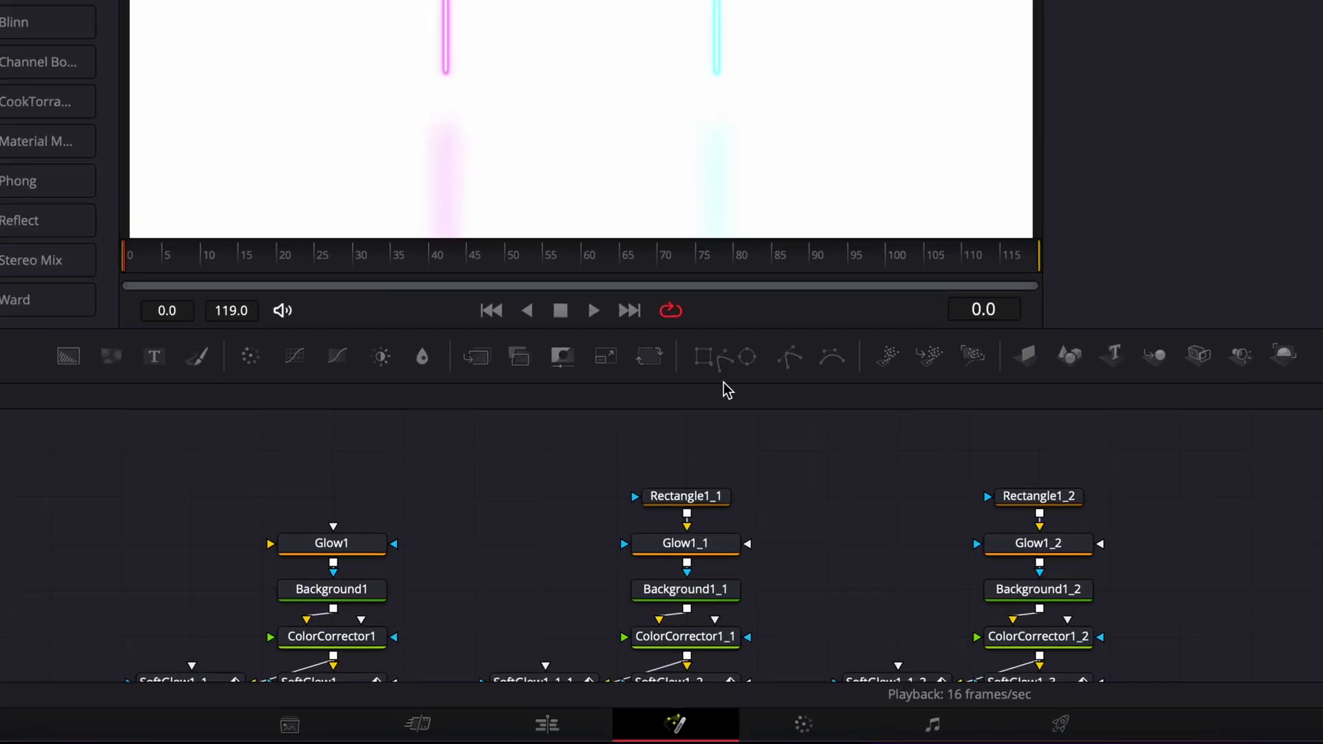
pyautogui.moveTo(724, 386); pyautogui.dragTo(271, 544)
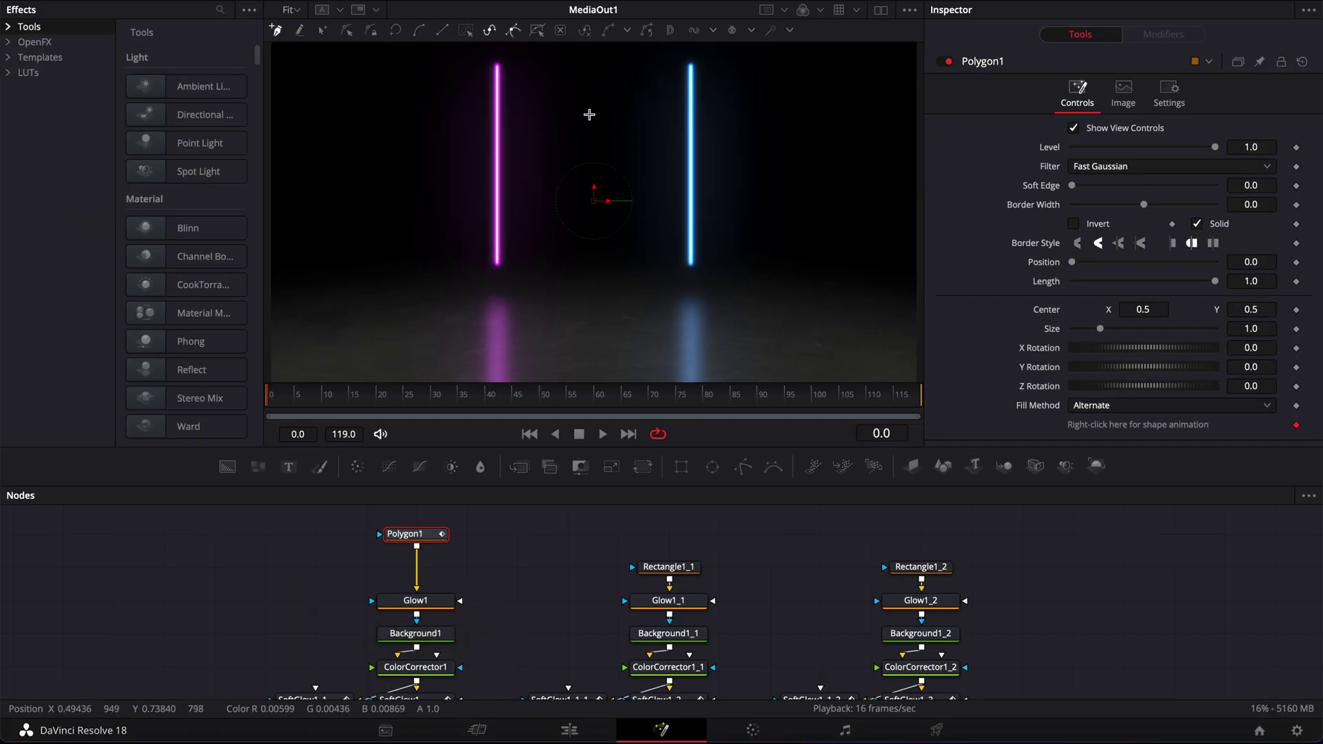
# Step: Draw an open five-point zigzag path with the polygon mask across the viewer
pyautogui.click(400, 126)
pyautogui.click(599, 154)
pyautogui.click(485, 180)
pyautogui.click(428, 192)
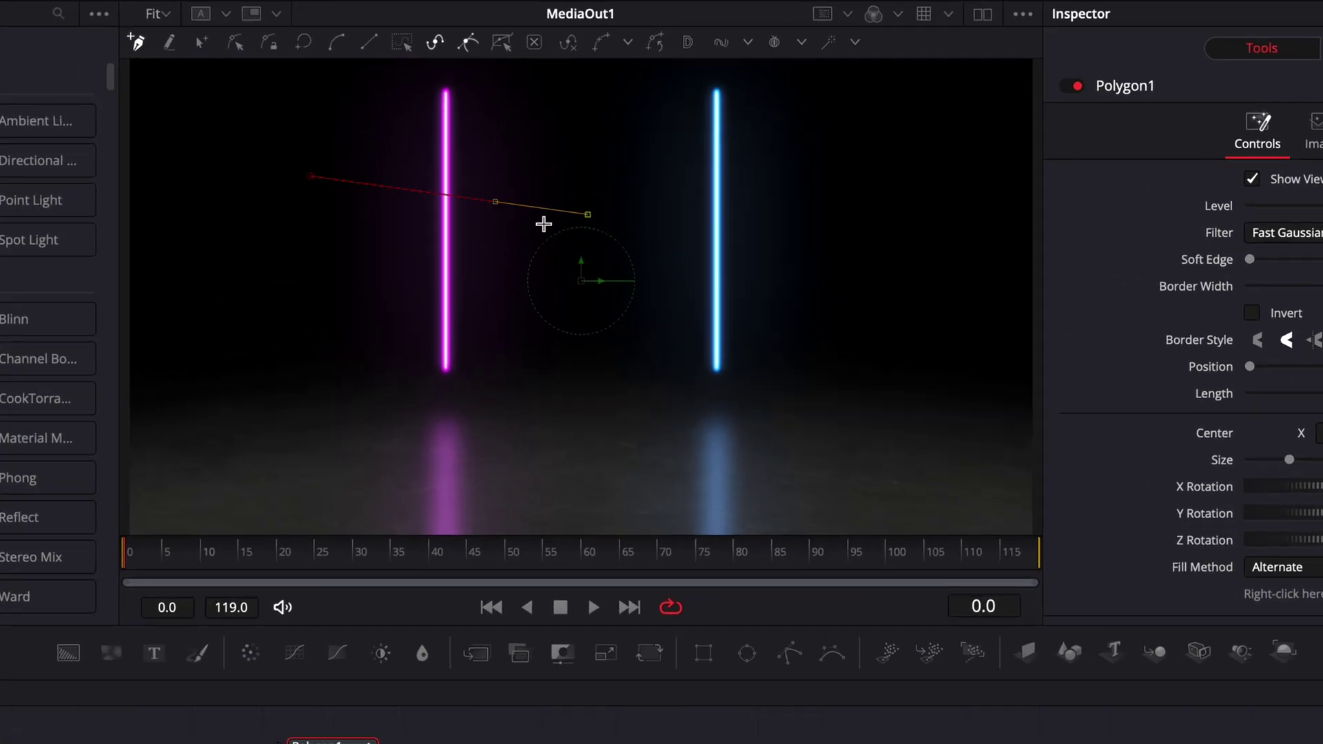
pyautogui.click(776, 334)
pyautogui.click(827, 160)
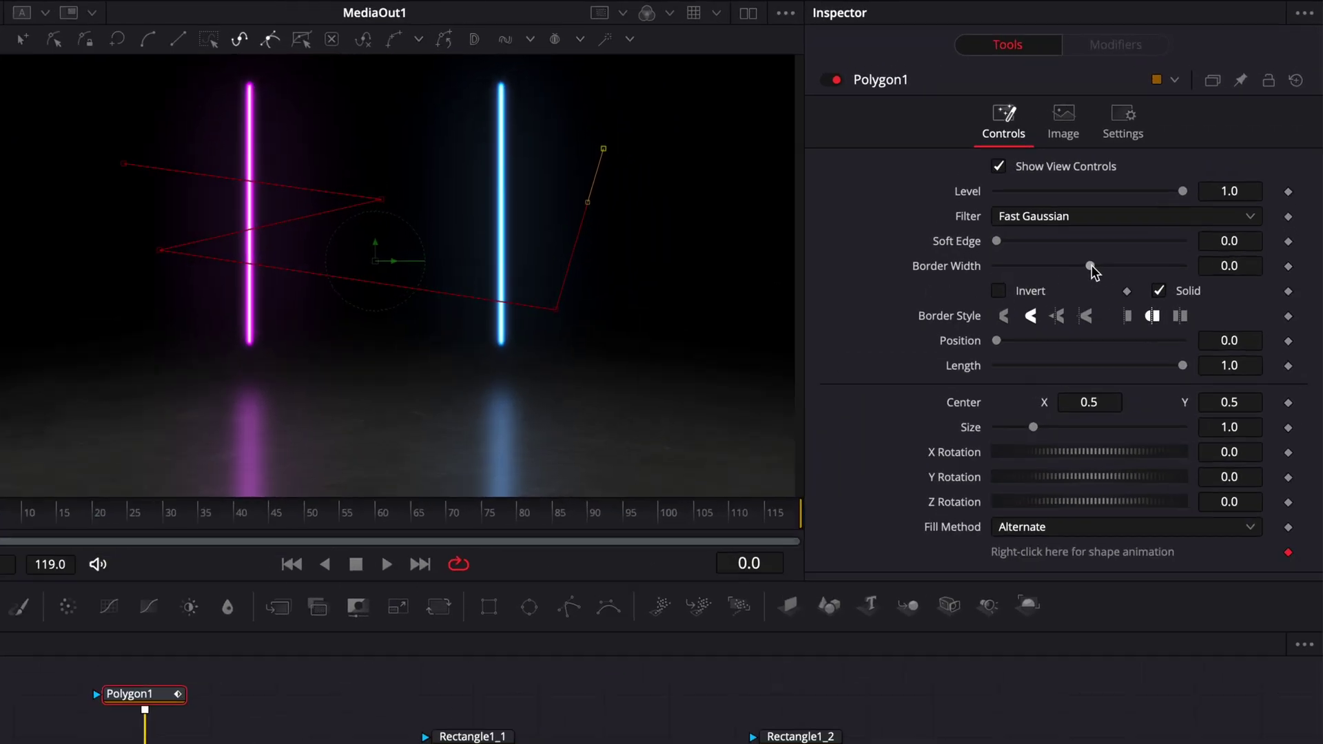
# Step: Give the zigzag path a Border Width of 0.006, set its Position to 0.091 and adjust its Length
pyautogui.moveTo(1089, 269); pyautogui.dragTo(1094, 276)
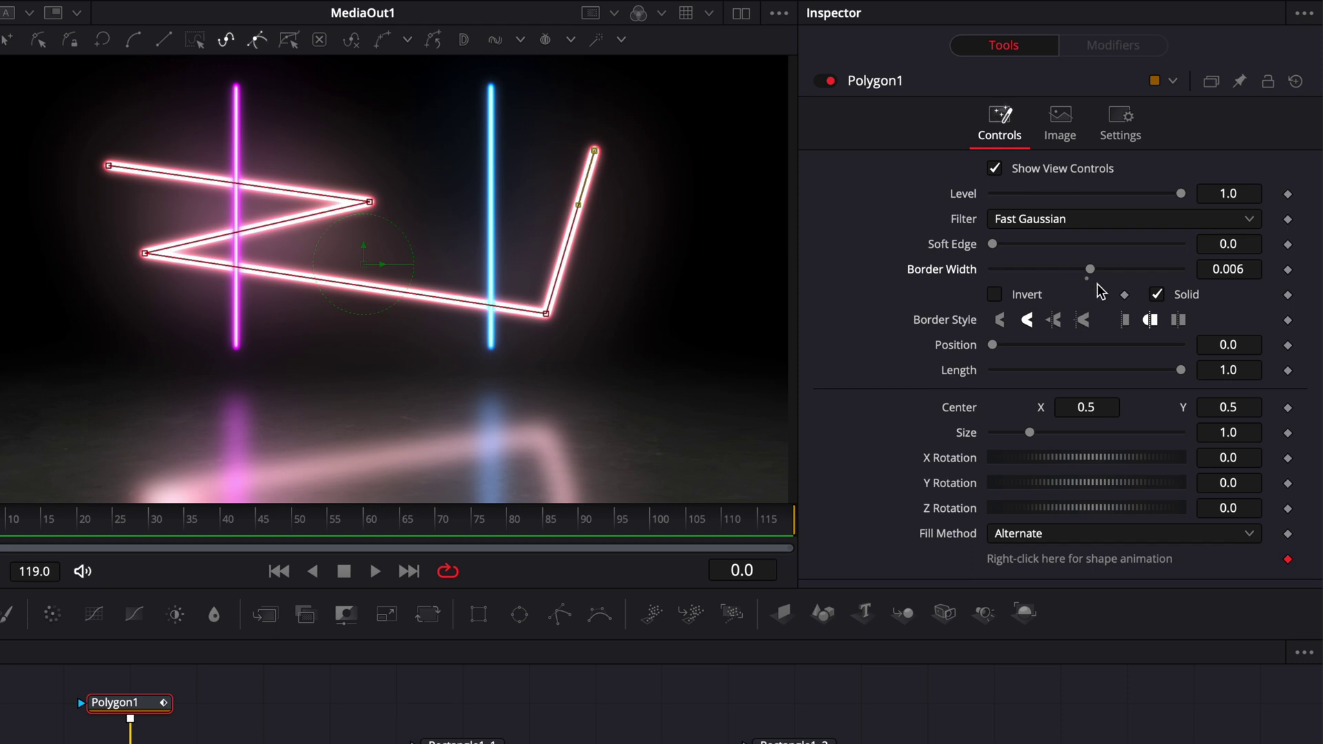
pyautogui.moveTo(994, 348)
pyautogui.mouseDown()
pyautogui.moveTo(1203, 346)
pyautogui.moveTo(1021, 348)
pyautogui.moveTo(1001, 363)
pyautogui.moveTo(1084, 350)
pyautogui.moveTo(1007, 370)
pyautogui.mouseUp()
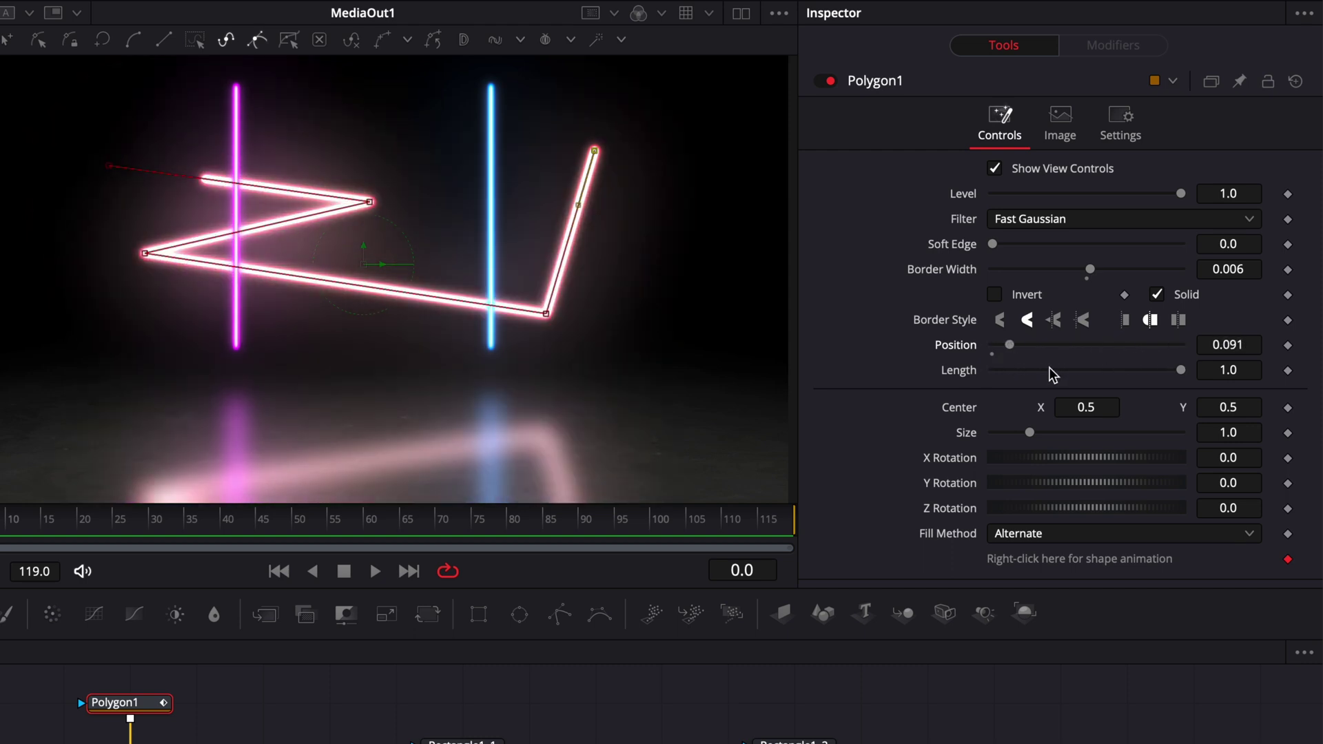
pyautogui.moveTo(1181, 375)
pyautogui.mouseDown()
pyautogui.moveTo(1013, 369)
pyautogui.moveTo(1187, 388)
pyautogui.mouseUp()
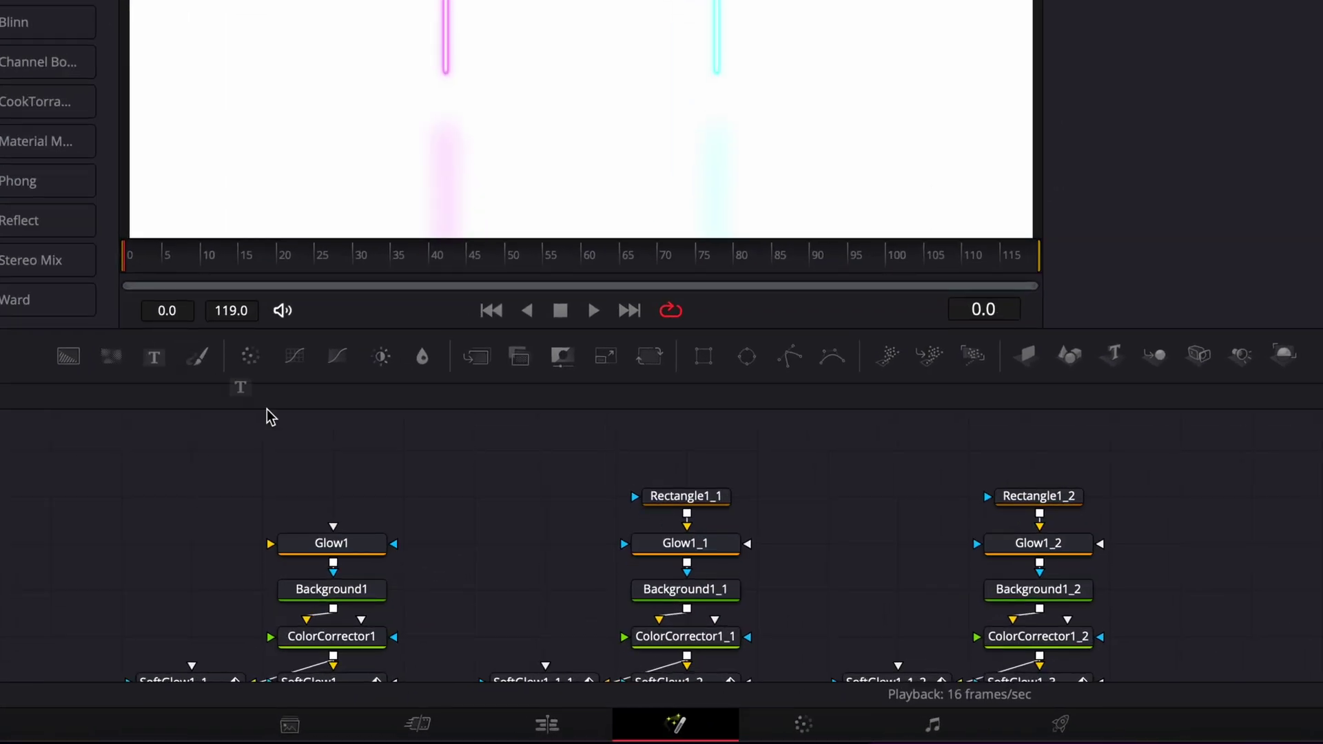
# Step: Add a Text node feeding into Glow1 and enter the text DAVINCI
pyautogui.moveTo(269, 417); pyautogui.dragTo(331, 545)
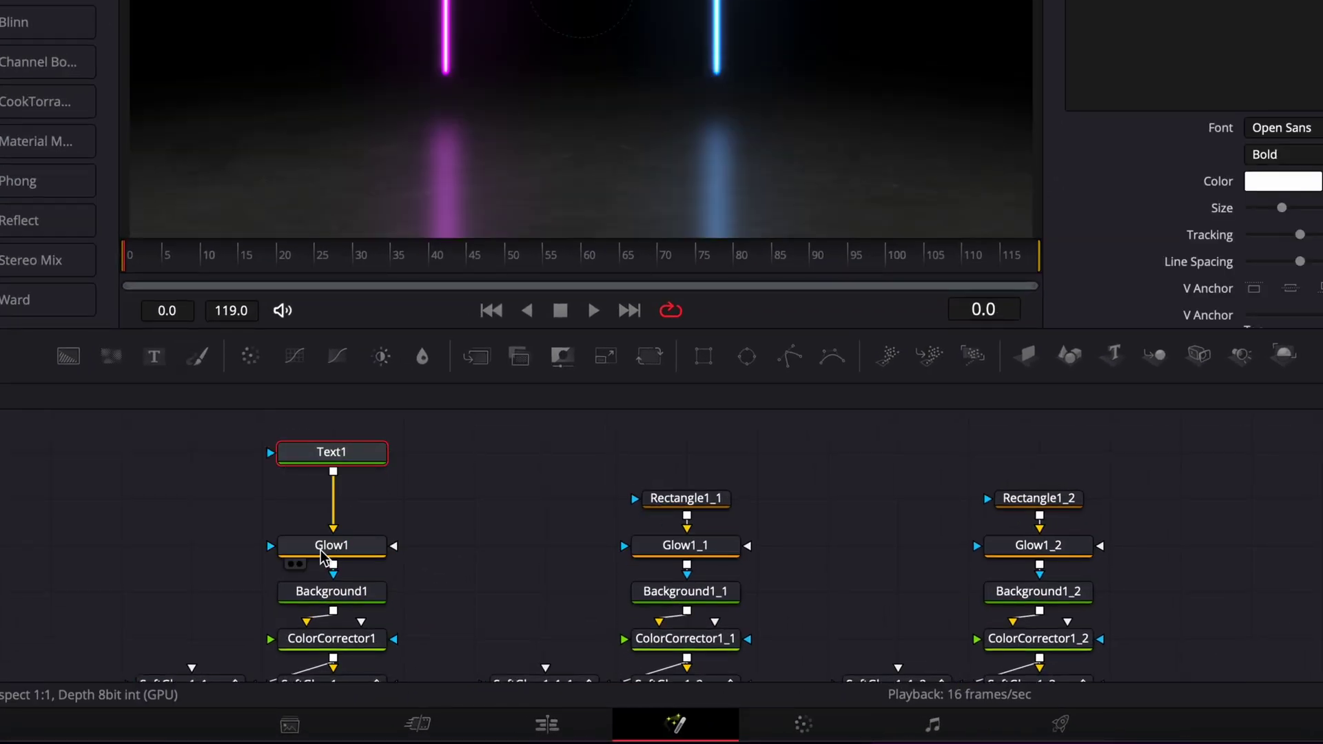
pyautogui.click(1138, 52)
pyautogui.write('DAVINCI')
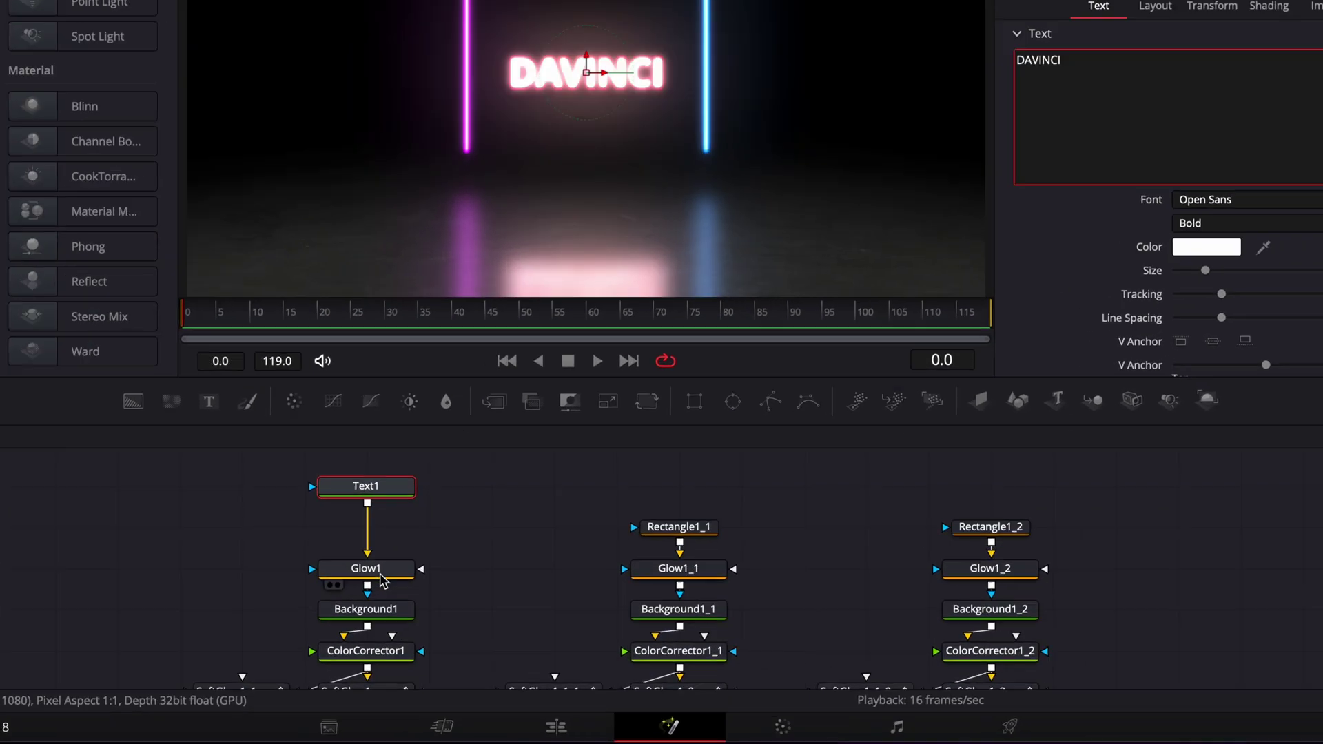
# Step: Lower Glow1's Blend to 0.316 to make the neon text more readable
pyautogui.click(209, 743)
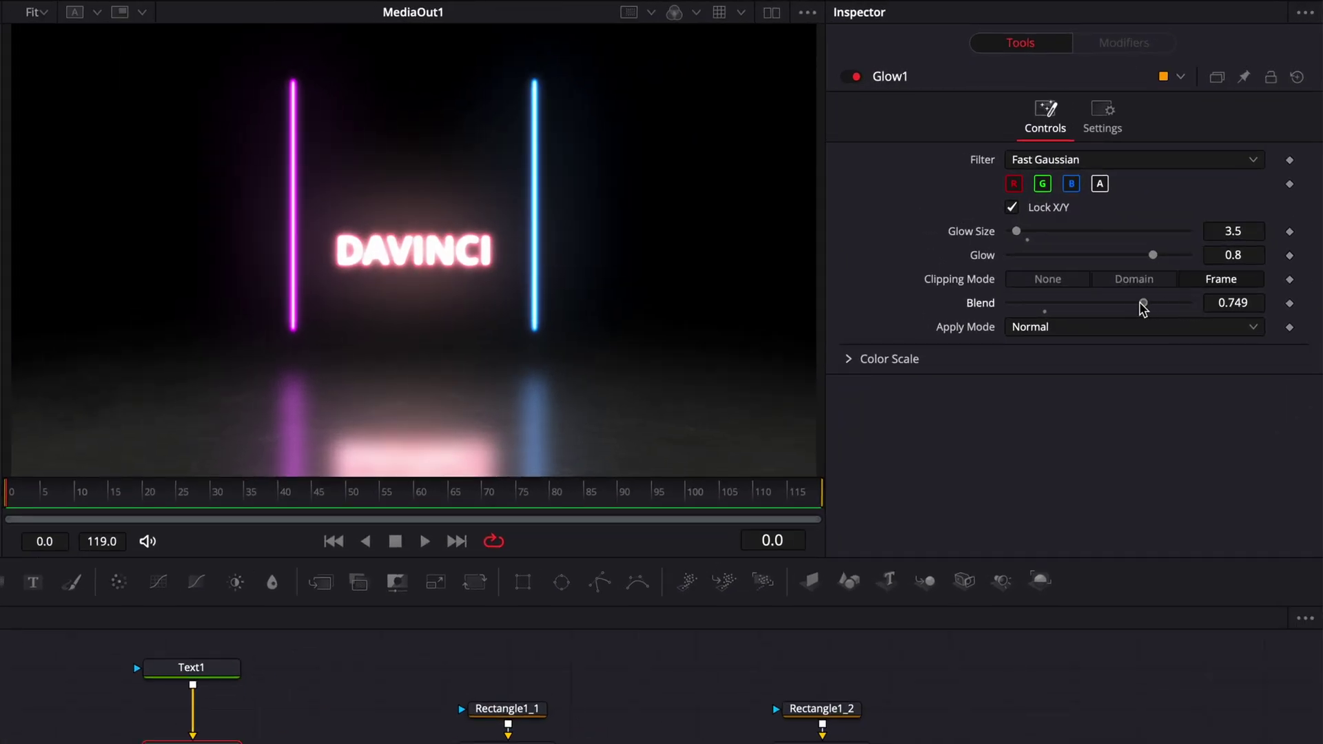
pyautogui.moveTo(1140, 304); pyautogui.dragTo(1094, 306)
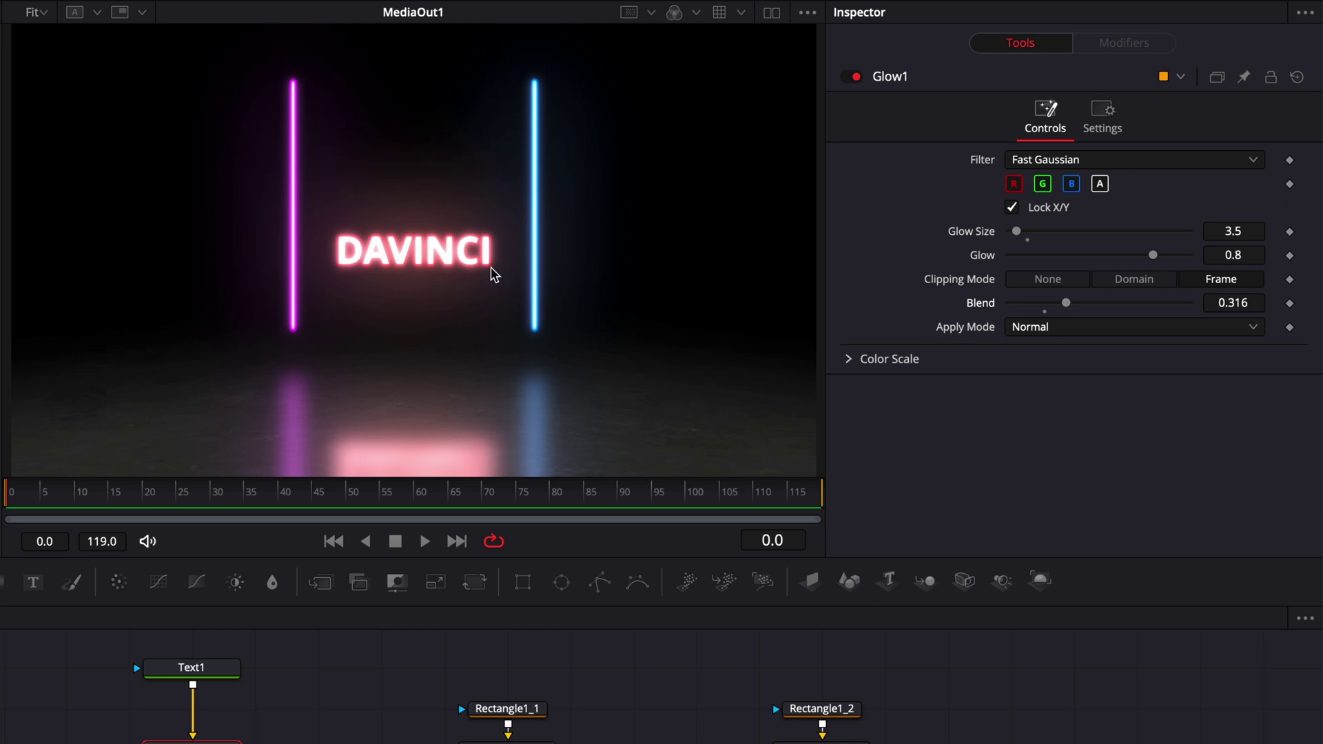
pyautogui.moveTo(1068, 304); pyautogui.dragTo(1290, 337)
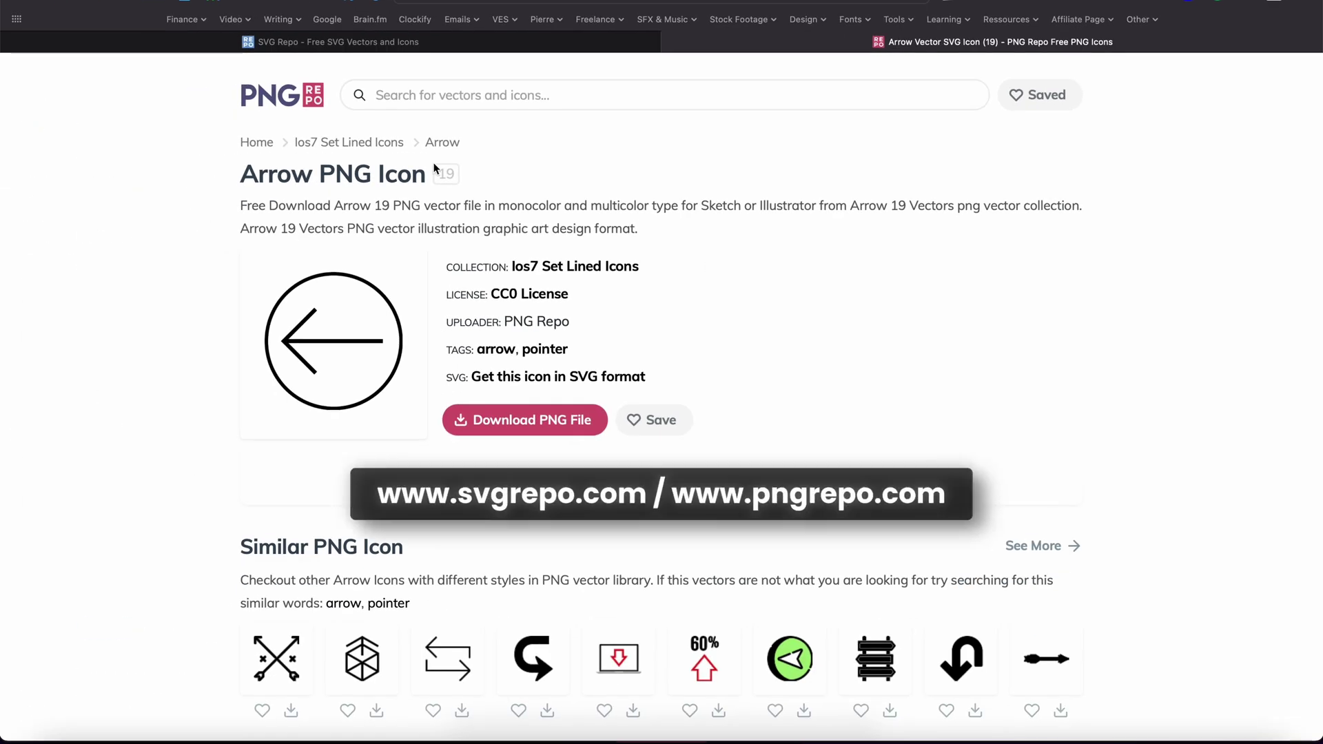
# Step: Browse SVG Repo and PNG Repo for icons and bring the circled arrow PNG into the node graph above Glow1
pyautogui.click(351, 43)
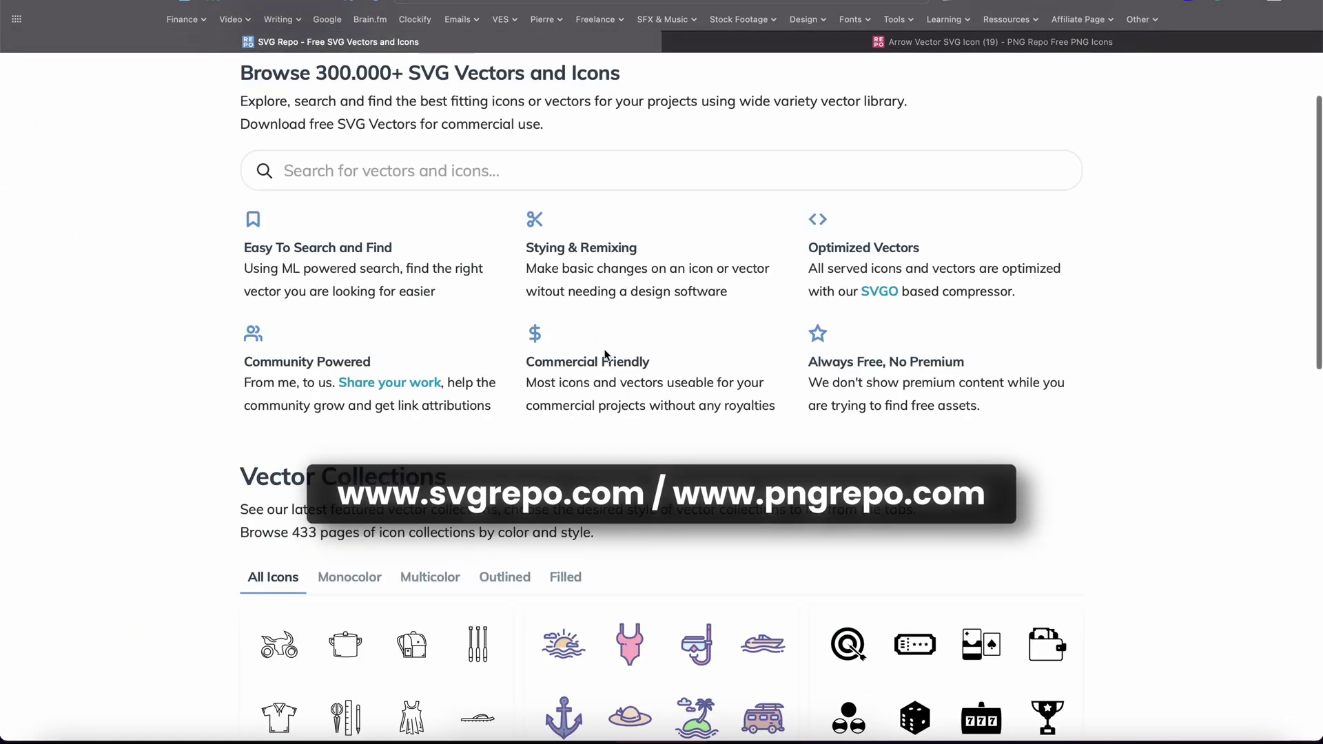
pyautogui.scroll(-4, 605, 354)
pyautogui.scroll(6, 674, 274)
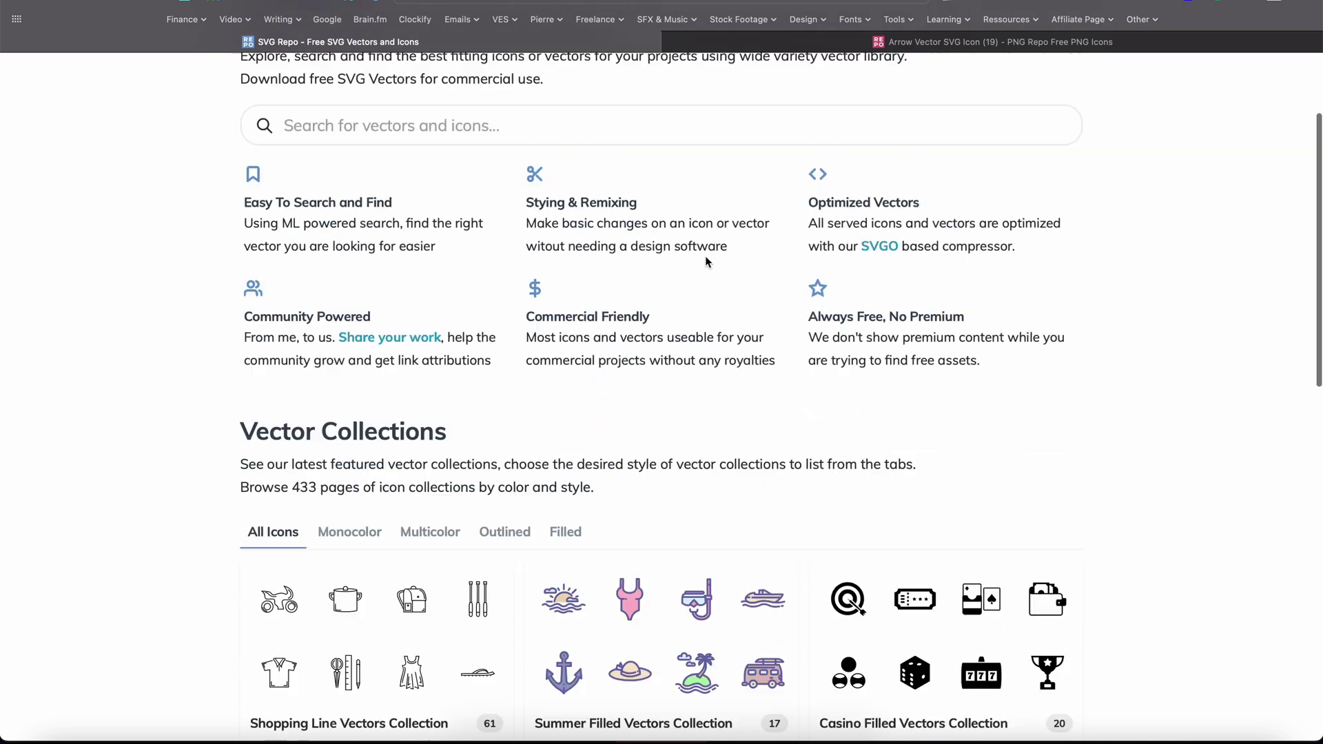
pyautogui.click(829, 43)
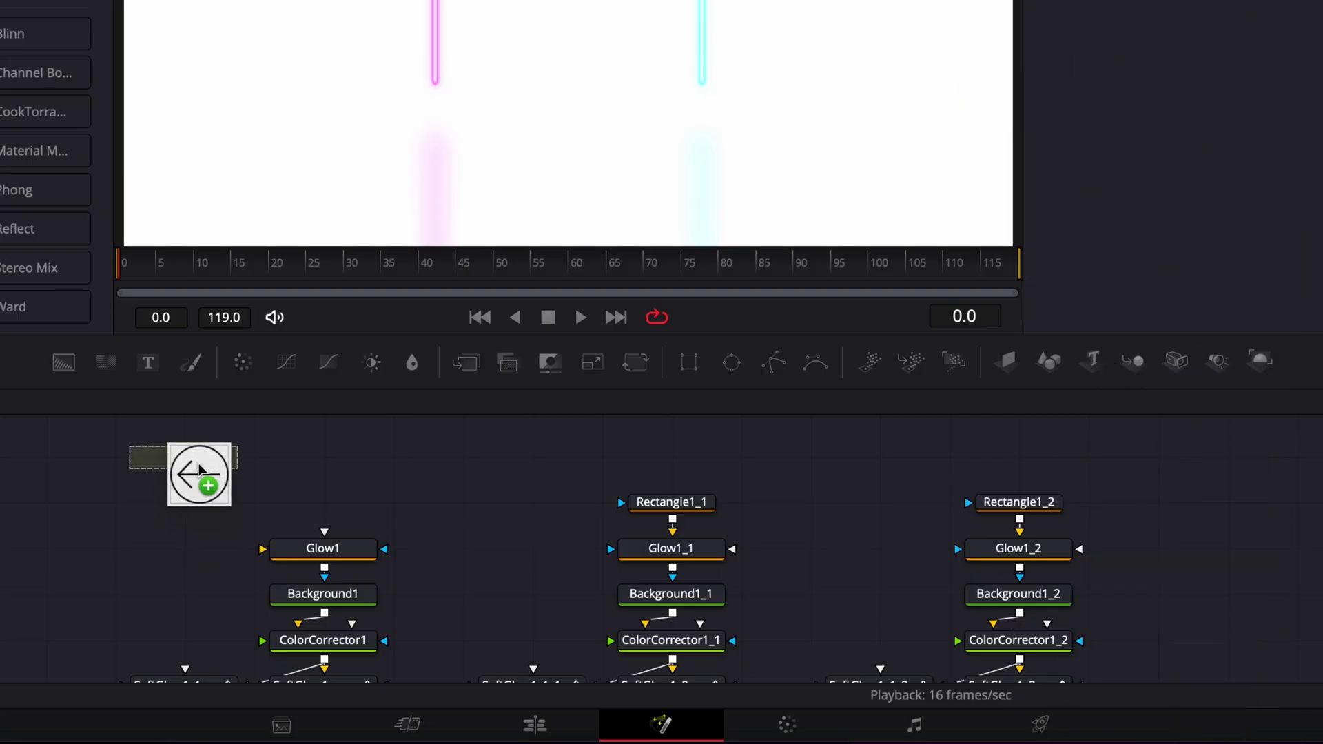
pyautogui.moveTo(195, 464); pyautogui.dragTo(248, 458)
# Step: Add a fully transparent Background node, merge the arrow icon over it and connect the merge to Glow1
pyautogui.moveTo(63, 362); pyautogui.dragTo(109, 542)
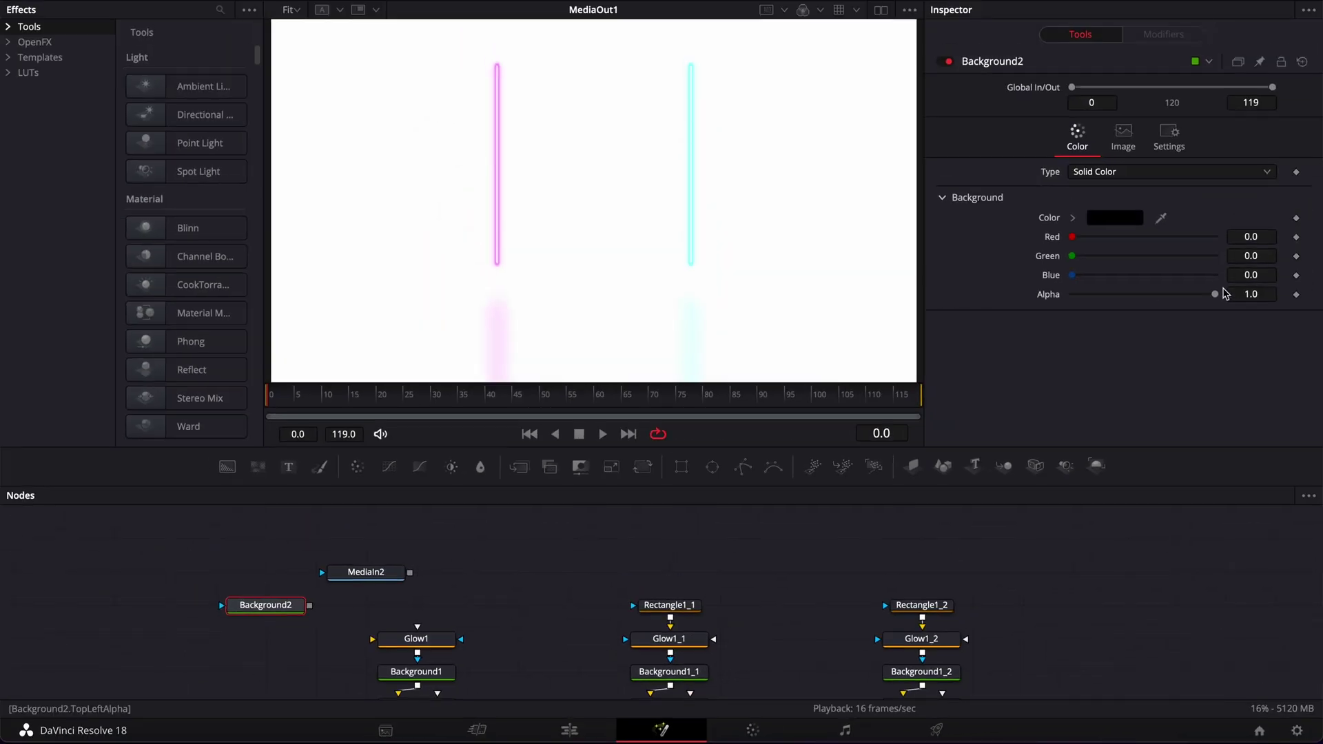
pyautogui.moveTo(1213, 292); pyautogui.dragTo(779, 300)
pyautogui.moveTo(411, 578); pyautogui.dragTo(309, 606)
pyautogui.moveTo(411, 607); pyautogui.dragTo(422, 561)
pyautogui.moveTo(423, 629); pyautogui.dragTo(420, 639)
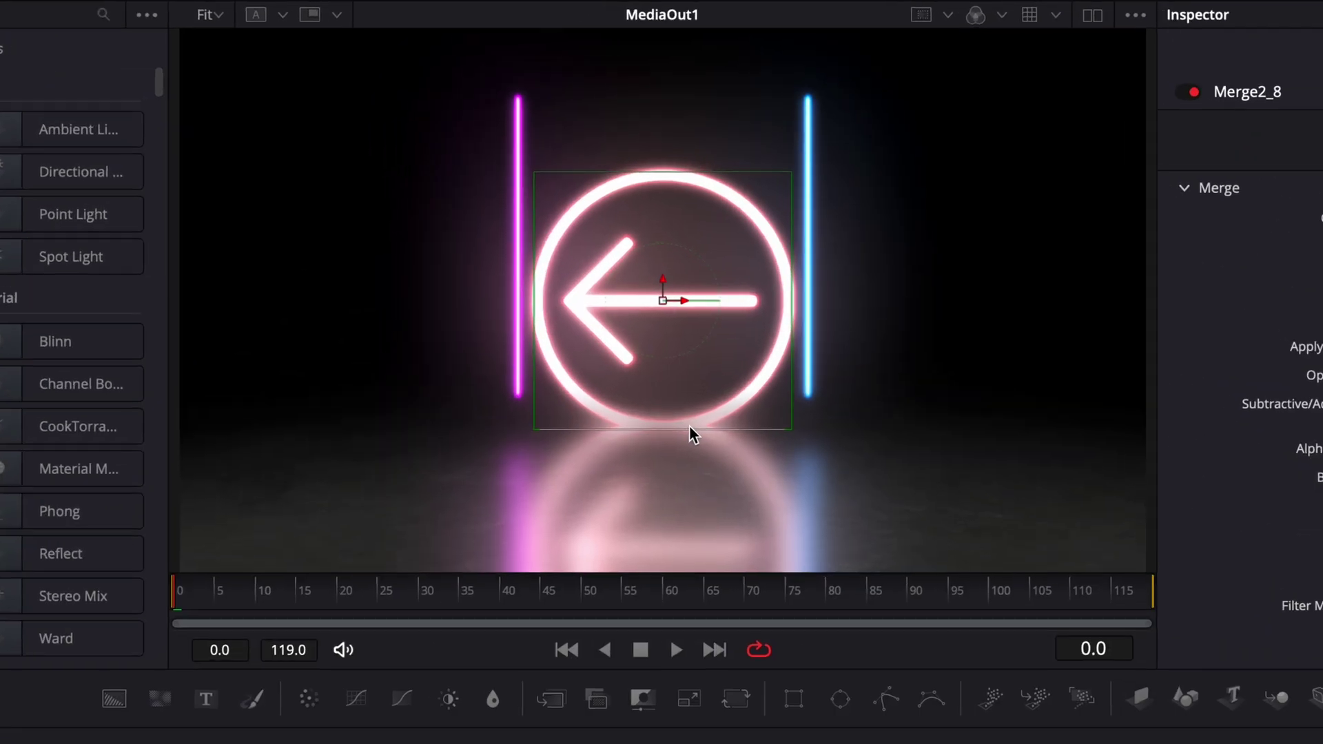
# Step: Shrink the neon arrow icon and position it between the purple and blue light lines
pyautogui.moveTo(615, 283); pyautogui.dragTo(681, 272)
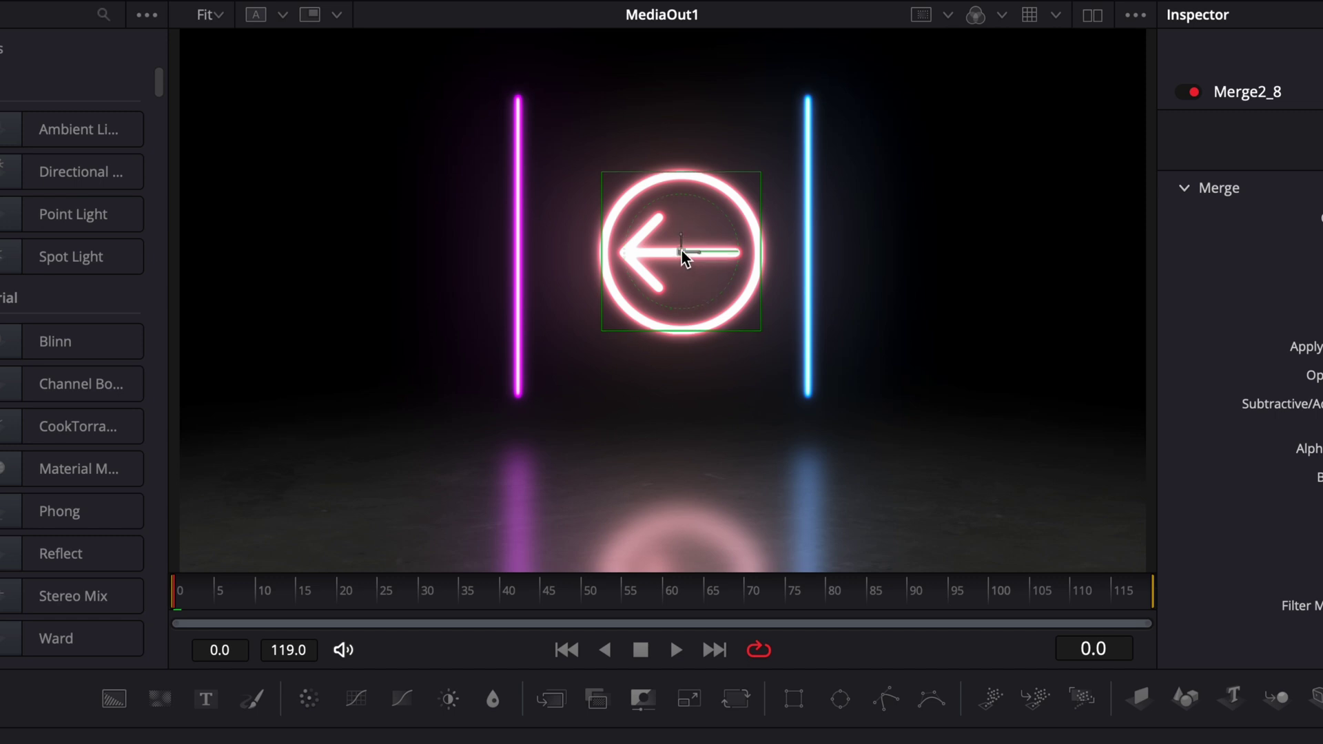
pyautogui.moveTo(682, 257); pyautogui.dragTo(668, 278)
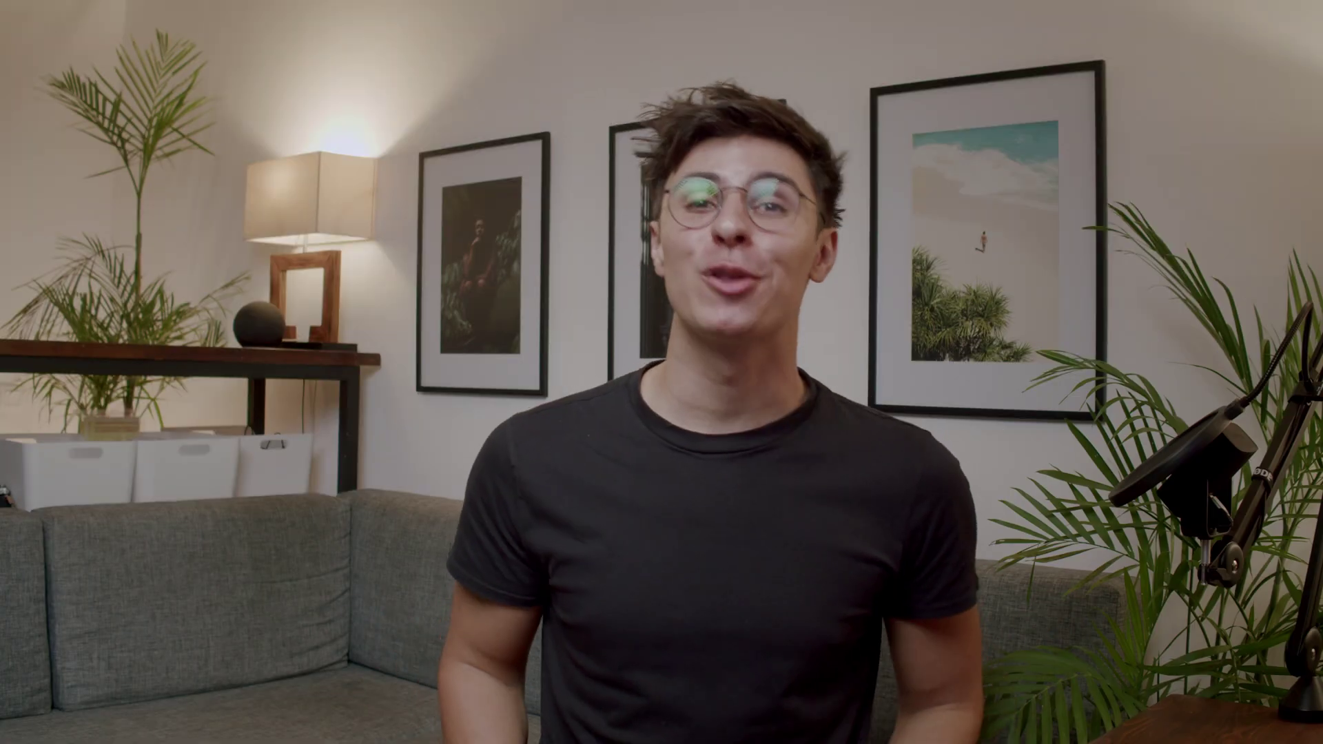